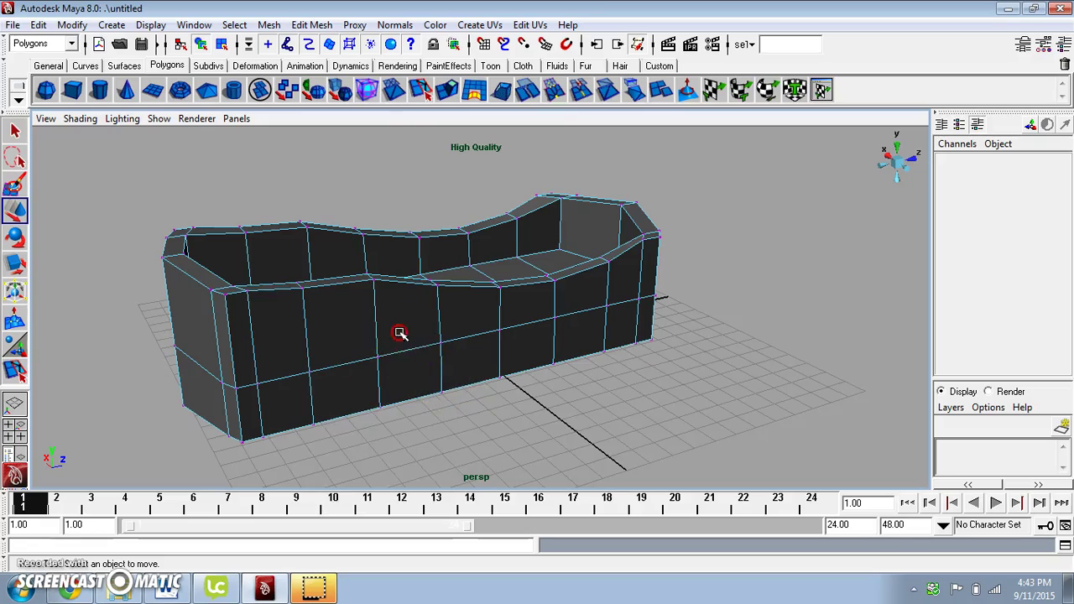
Delete the existing open-topped tub mesh from the scene
{"action": "left_click", "coordinate": [431, 308]}
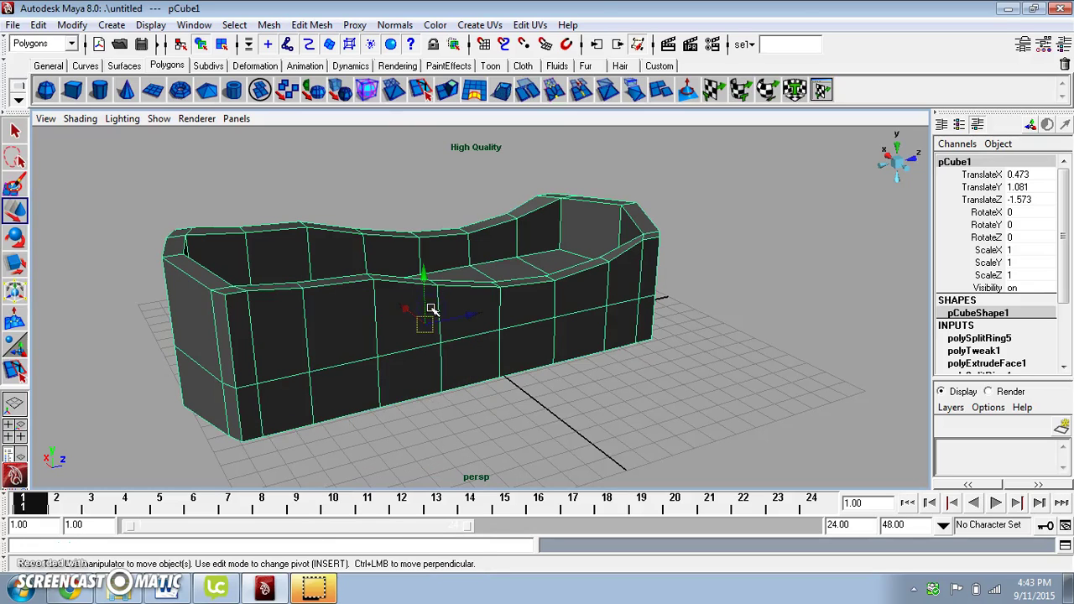
{"action": "key", "text": "Delete"}
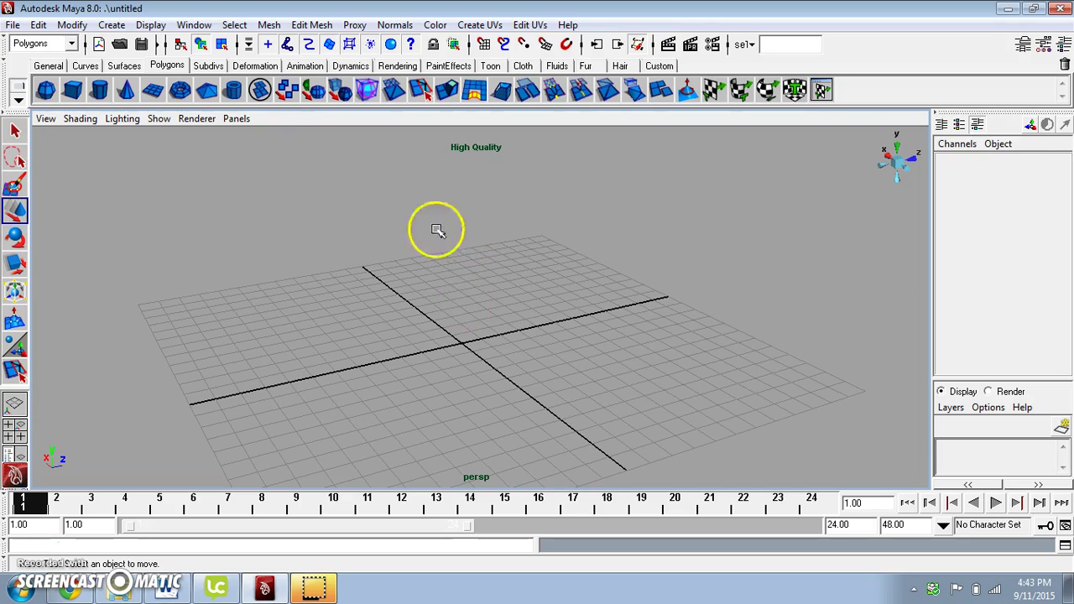
Create a polygon cube about 7.65 wide, 2.0 high and 16.8 deep, scaled to about 0.831 in X and 0.525 in Y
{"action": "left_click", "coordinate": [72, 90]}
{"action": "left_click_drag", "start_coordinate": [514, 352], "coordinate": [328, 289], "text": "alt"}
{"action": "mouse_move", "coordinate": [667, 367]}
{"action": "left_mouse_down"}
{"action": "mouse_move", "coordinate": [679, 369]}
{"action": "mouse_move", "coordinate": [684, 302]}
{"action": "left_mouse_up"}
{"action": "left_click_drag", "start_coordinate": [442, 333], "coordinate": [570, 328], "text": "alt"}
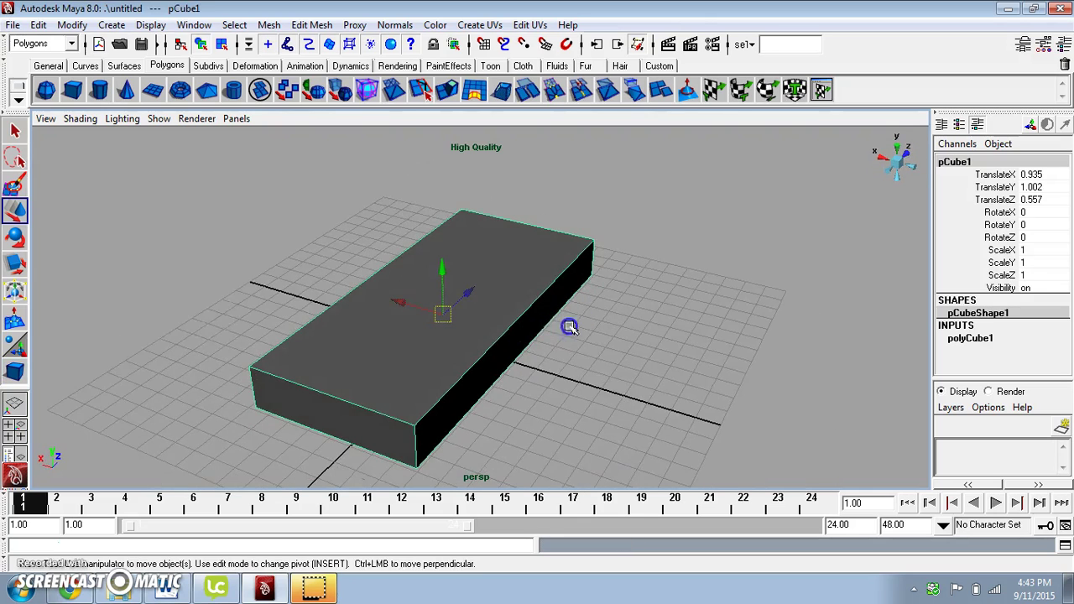
{"action": "left_click", "coordinate": [15, 263]}
{"action": "left_click_drag", "start_coordinate": [392, 302], "coordinate": [444, 295]}
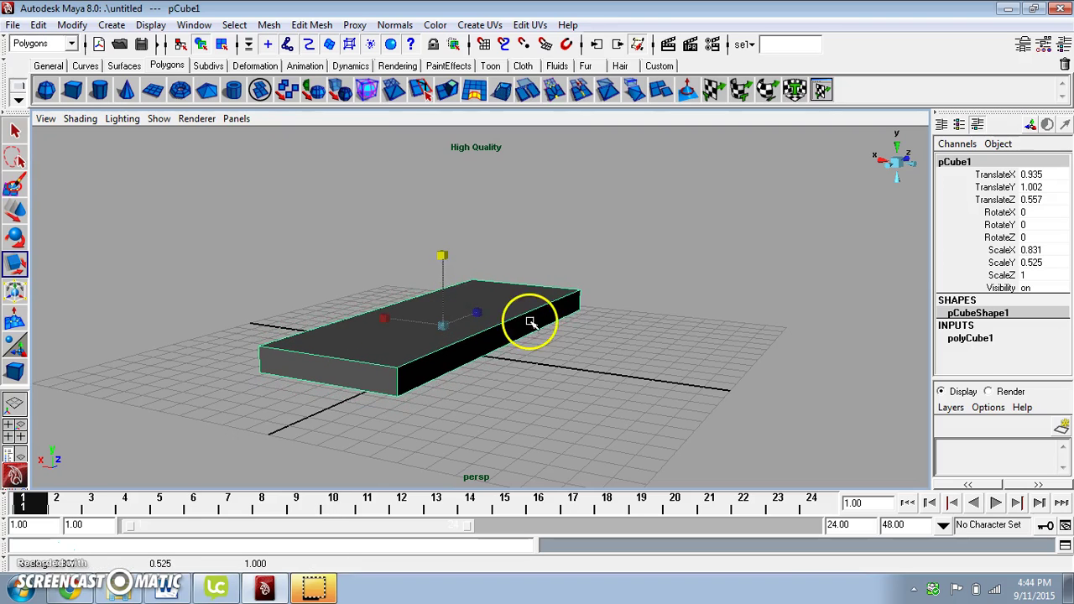
Set the cube's depth subdivisions to 7, with one subdivision in width and height
{"action": "left_click", "coordinate": [970, 338]}
{"action": "scroll", "coordinate": [971, 346], "scroll_direction": "down", "scroll_amount": 2}
{"action": "left_click", "coordinate": [970, 350]}
{"action": "middle_click_drag", "start_coordinate": [578, 358], "coordinate": [568, 356]}
{"action": "left_click", "coordinate": [982, 338]}
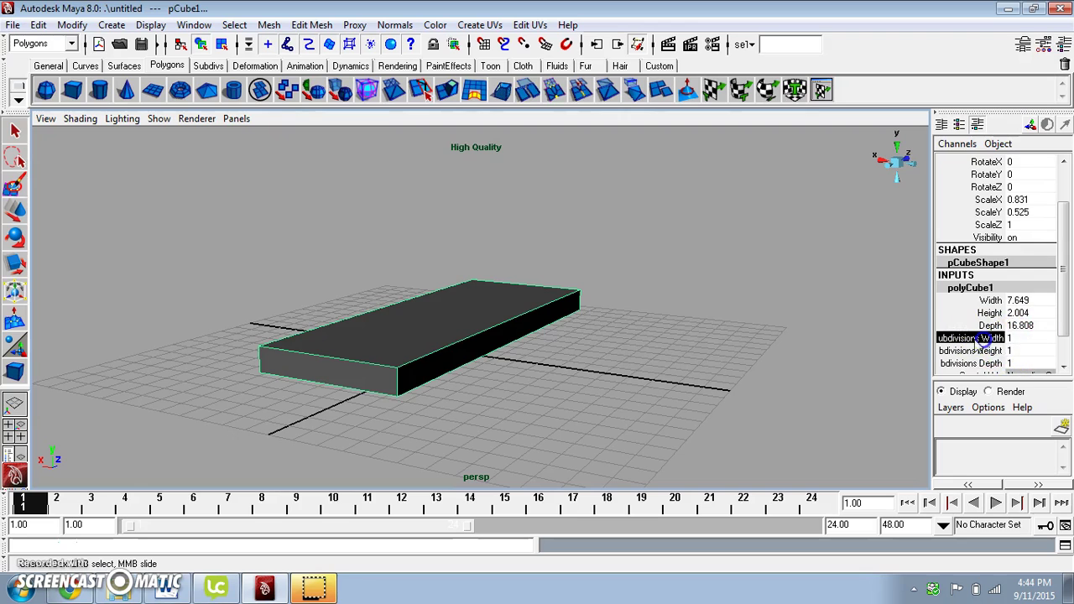
{"action": "middle_click_drag", "start_coordinate": [651, 347], "coordinate": [637, 349]}
{"action": "left_click", "coordinate": [1007, 363]}
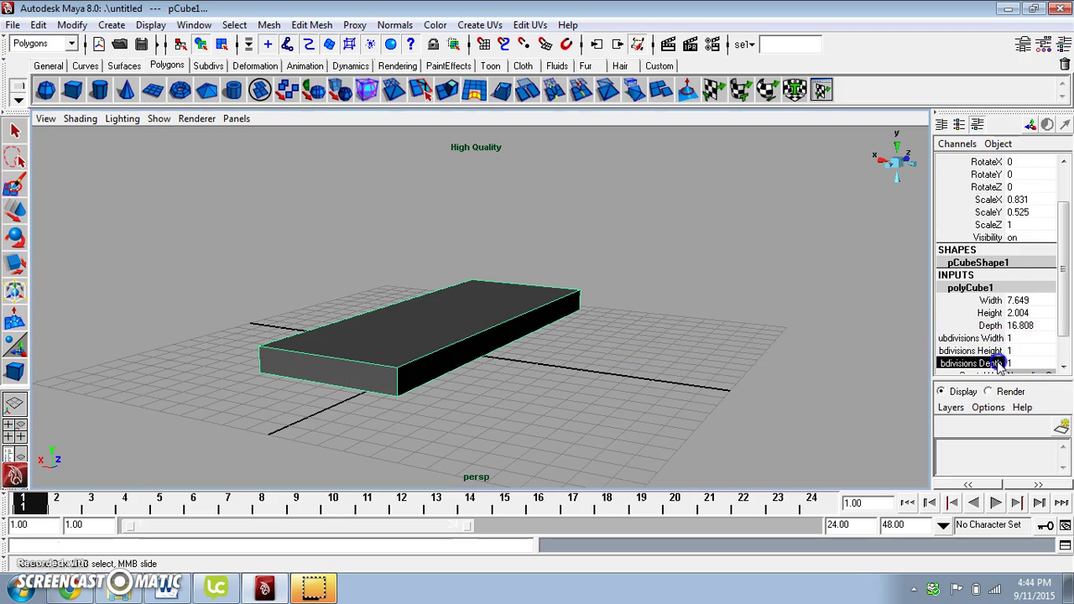
{"action": "left_click_drag", "start_coordinate": [613, 369], "coordinate": [576, 372], "text": "alt"}
{"action": "middle_click_drag", "start_coordinate": [602, 374], "coordinate": [624, 378]}
{"action": "left_click_drag", "start_coordinate": [594, 333], "coordinate": [510, 377], "text": "alt"}
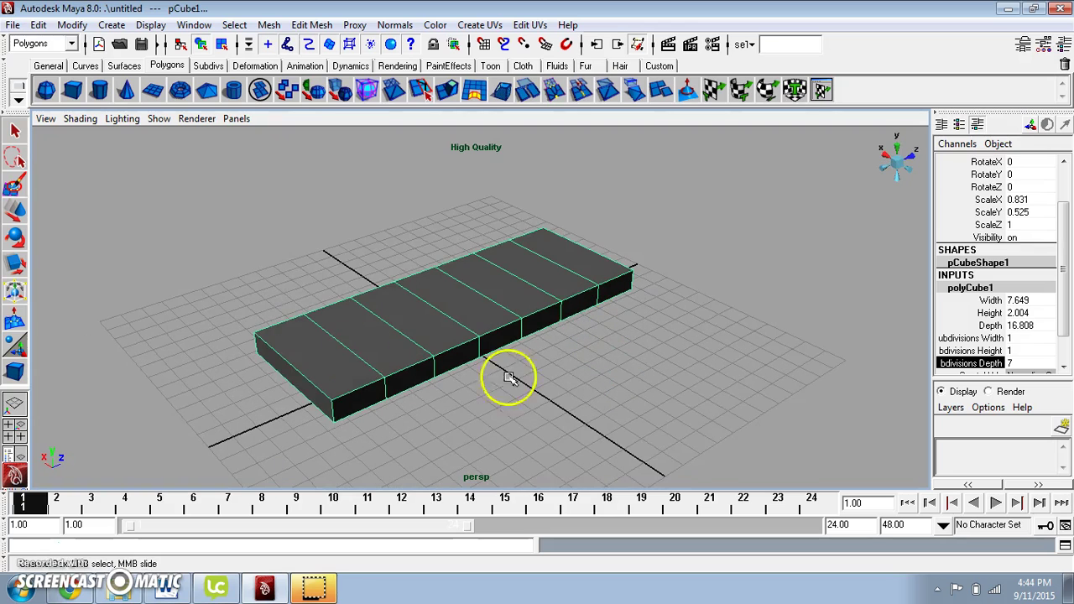
Insert lengthwise edge loops along both long sides of the slab, close to its outer edges
{"action": "left_click", "coordinate": [312, 25]}
{"action": "left_click", "coordinate": [348, 152]}
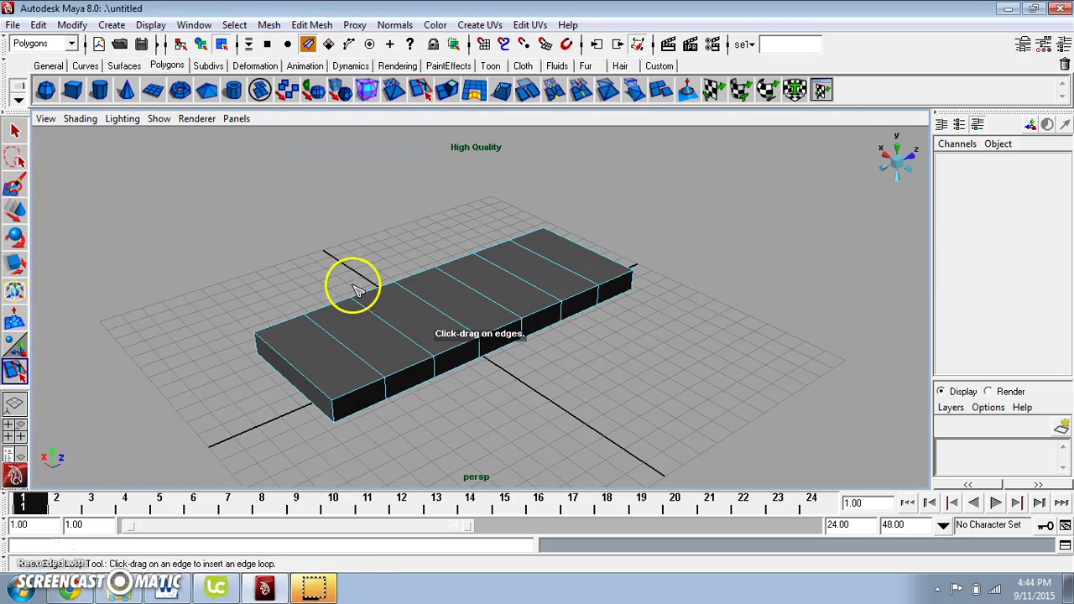
{"action": "mouse_move", "coordinate": [316, 384]}
{"action": "left_mouse_down"}
{"action": "mouse_move", "coordinate": [321, 392]}
{"action": "mouse_move", "coordinate": [318, 383]}
{"action": "left_mouse_up"}
{"action": "left_click_drag", "start_coordinate": [283, 338], "coordinate": [276, 334]}
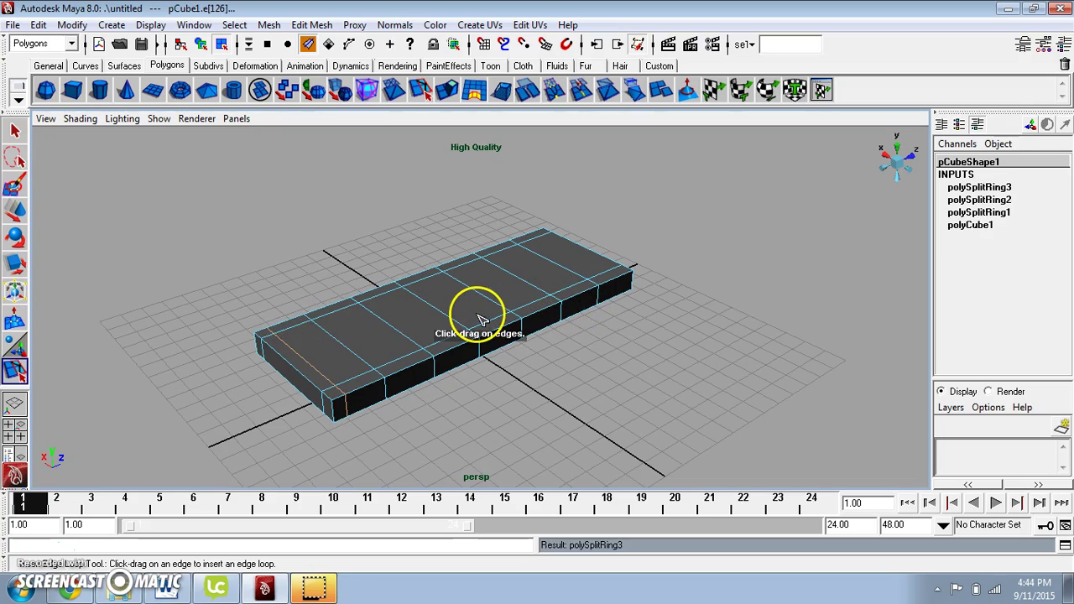
Undo the crosswise edge loop near the slab's end and try another edge loop
{"action": "key", "text": "ctrl+z"}
{"action": "left_click_drag", "start_coordinate": [295, 367], "coordinate": [308, 373]}
{"action": "key", "text": "ctrl+z"}
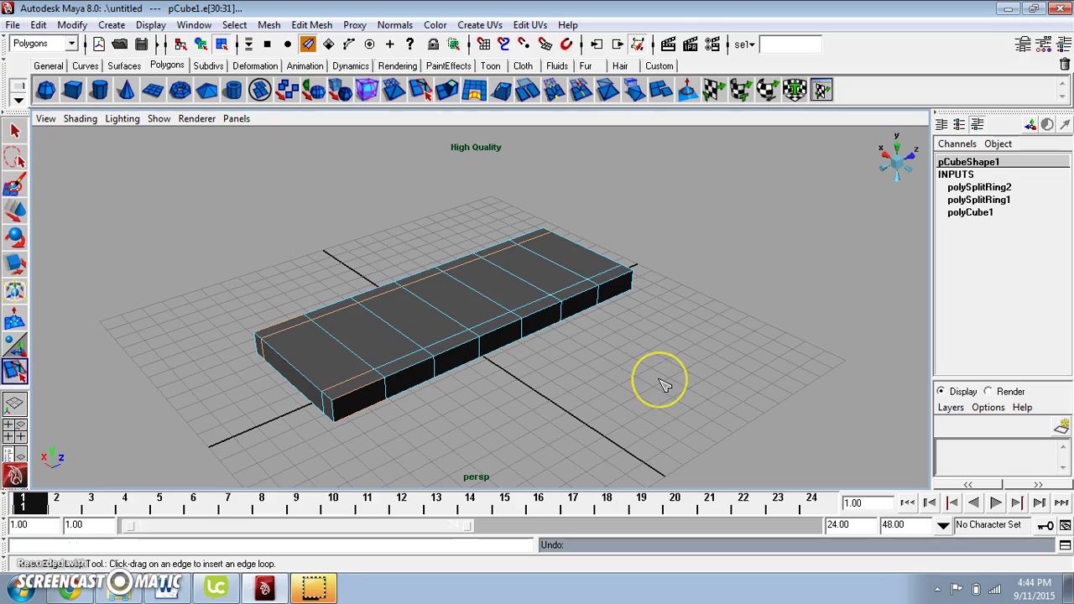
Insert a lengthwise edge loop down the middle of the slab and crosswise edge loops close to both short ends
{"action": "left_click_drag", "start_coordinate": [570, 384], "coordinate": [294, 367]}
{"action": "left_click_drag", "start_coordinate": [609, 282], "coordinate": [627, 284]}
{"action": "left_click", "coordinate": [20, 130]}
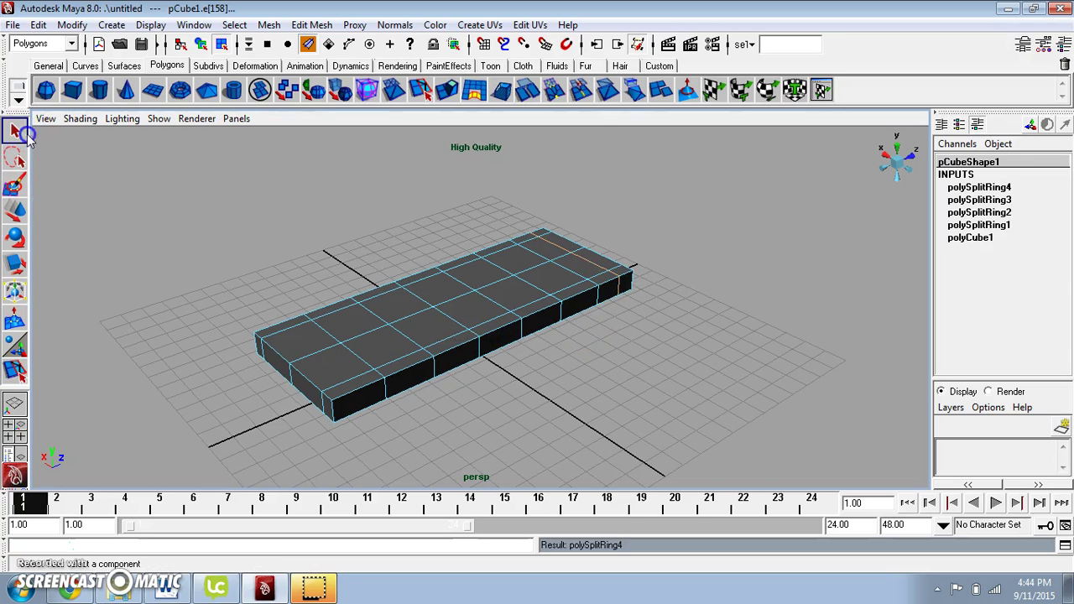
{"action": "scroll", "coordinate": [408, 357], "scroll_direction": "up", "scroll_amount": 2}
{"action": "left_click_drag", "start_coordinate": [408, 361], "coordinate": [408, 360], "text": "alt"}
{"action": "key", "text": "y"}
{"action": "left_click_drag", "start_coordinate": [283, 408], "coordinate": [320, 419]}
{"action": "left_click", "coordinate": [14, 131]}
{"action": "left_click", "coordinate": [635, 405]}
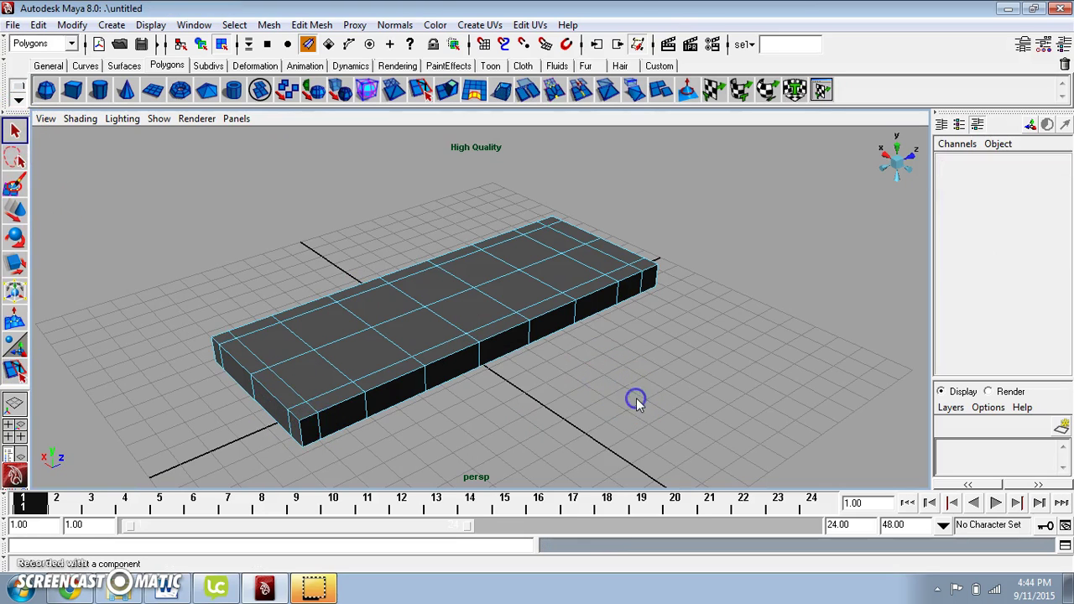
Select all of the slab's faces from the top view in face mode
{"action": "right_click_drag", "start_coordinate": [446, 295], "coordinate": [447, 334]}
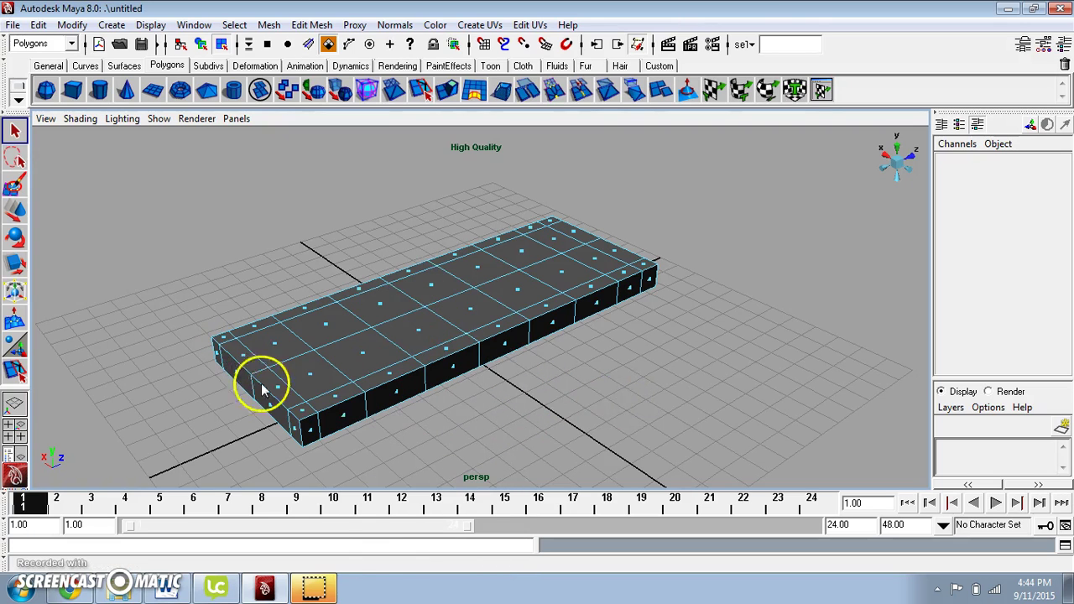
{"action": "left_click", "coordinate": [337, 404]}
{"action": "left_click_drag", "start_coordinate": [612, 324], "coordinate": [539, 330], "text": "alt"}
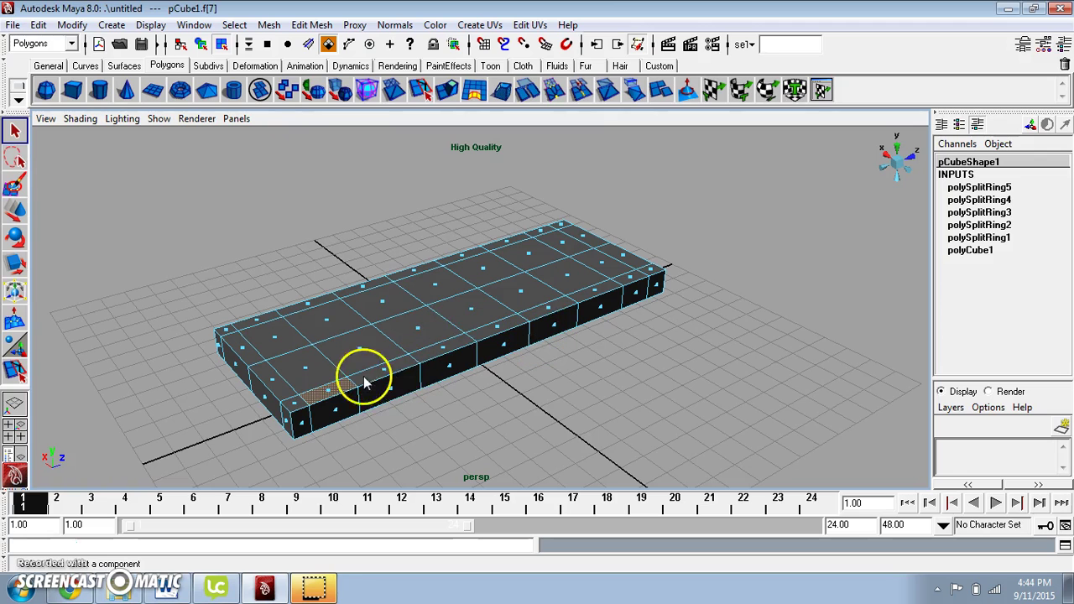
{"action": "left_click_drag", "start_coordinate": [422, 412], "coordinate": [395, 378], "text": "alt"}
{"action": "key", "text": "space"}
{"action": "left_click_drag", "start_coordinate": [225, 295], "coordinate": [580, 338]}
{"action": "key", "text": "space"}
{"action": "key", "text": "space"}
{"action": "left_click_drag", "start_coordinate": [587, 401], "coordinate": [560, 344]}
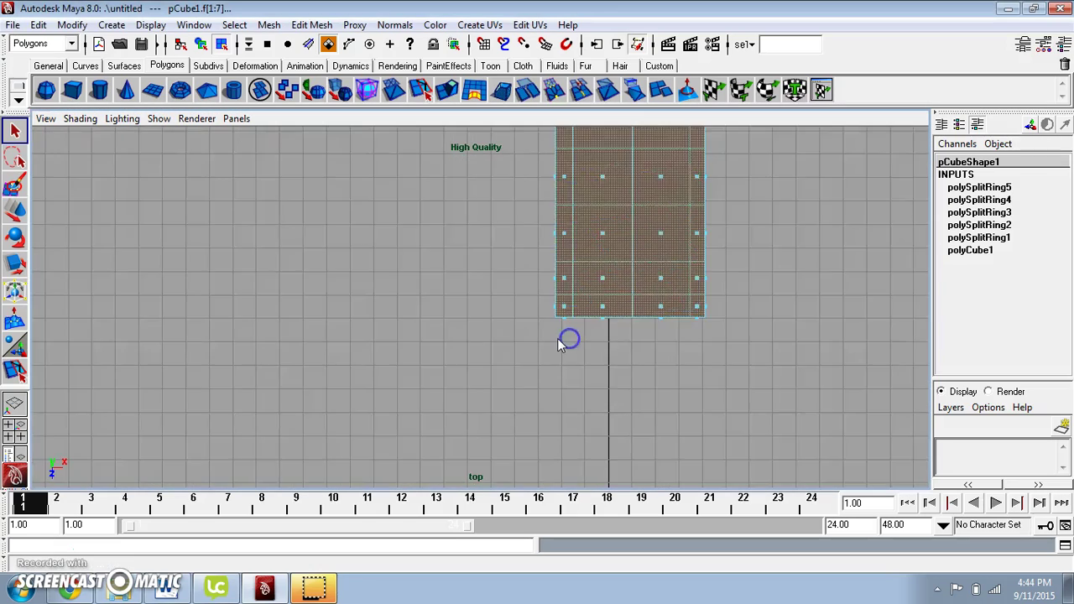
Reduce the face selection to the narrow border ring on the slab's top surface
{"action": "right_click_drag", "start_coordinate": [560, 344], "coordinate": [569, 339], "text": "alt"}
{"action": "middle_click_drag", "start_coordinate": [569, 201], "coordinate": [531, 352], "text": "alt"}
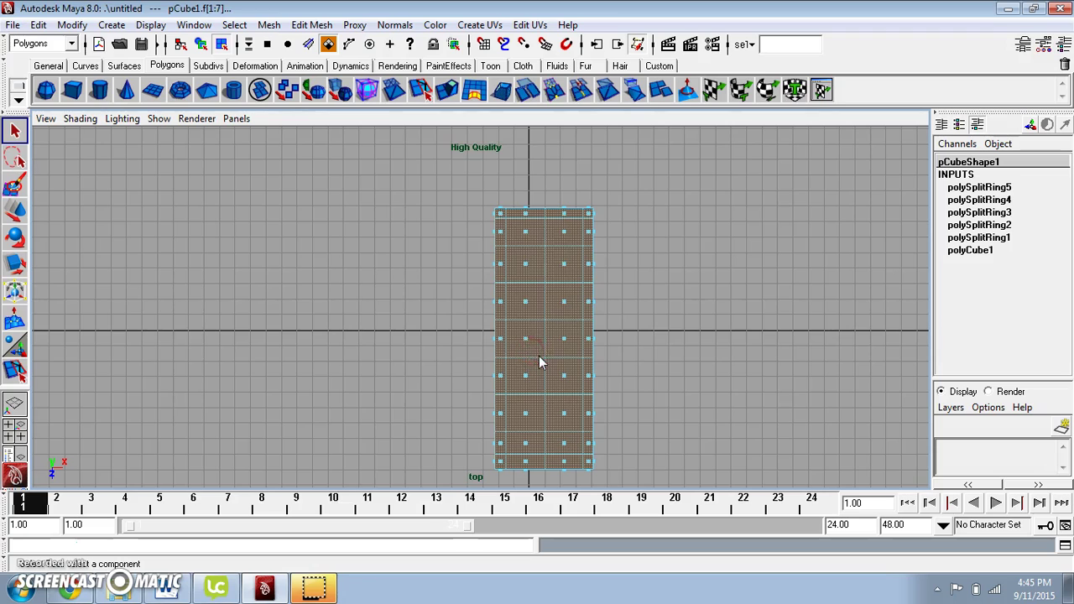
{"action": "mouse_move", "coordinate": [519, 227]}
{"action": "left_mouse_down"}
{"action": "mouse_move", "coordinate": [561, 448]}
{"action": "mouse_move", "coordinate": [577, 450]}
{"action": "left_mouse_up"}
{"action": "key", "text": "space"}
{"action": "left_click_drag", "start_coordinate": [722, 327], "coordinate": [722, 287]}
{"action": "left_click_drag", "start_coordinate": [655, 333], "coordinate": [625, 306], "text": "alt"}
Extrude the selected border faces upward to form walls around the slab, and clear the selection
{"action": "left_click", "coordinate": [311, 24]}
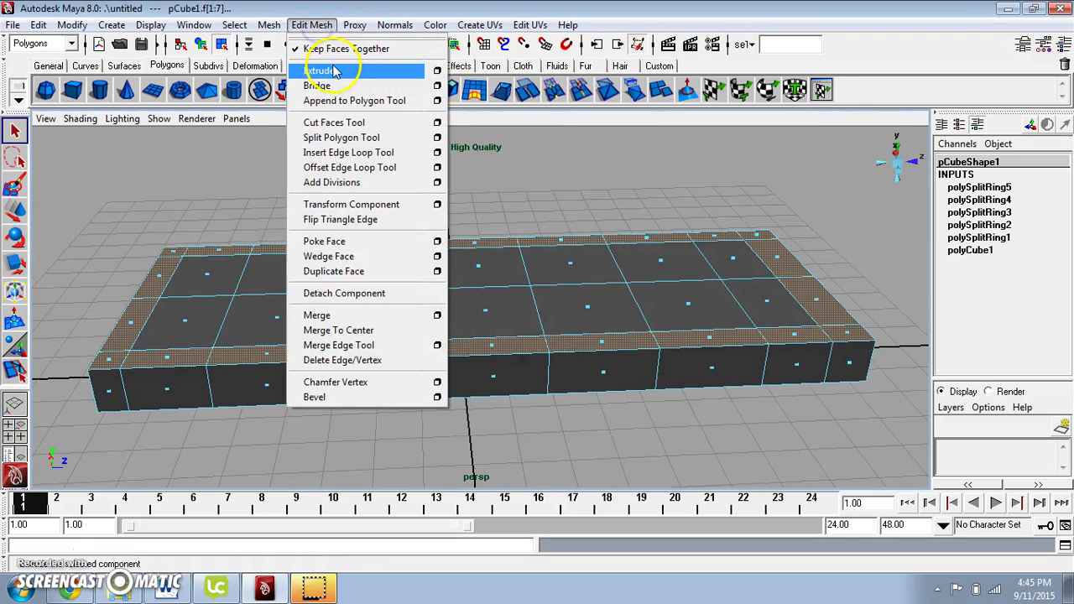
{"action": "left_click", "coordinate": [334, 71]}
{"action": "scroll", "coordinate": [453, 274], "scroll_direction": "down", "scroll_amount": 2}
{"action": "left_click_drag", "start_coordinate": [482, 254], "coordinate": [489, 187]}
{"action": "scroll", "coordinate": [596, 316], "scroll_direction": "down", "scroll_amount": 3}
{"action": "left_click_drag", "start_coordinate": [629, 327], "coordinate": [394, 371], "text": "alt"}
{"action": "left_click", "coordinate": [711, 251]}
In the top view, select the two outermost vertex rows at the +Z end and scale them wider in X
{"action": "key", "text": "space"}
{"action": "scroll", "coordinate": [503, 370], "scroll_direction": "down", "scroll_amount": 3}
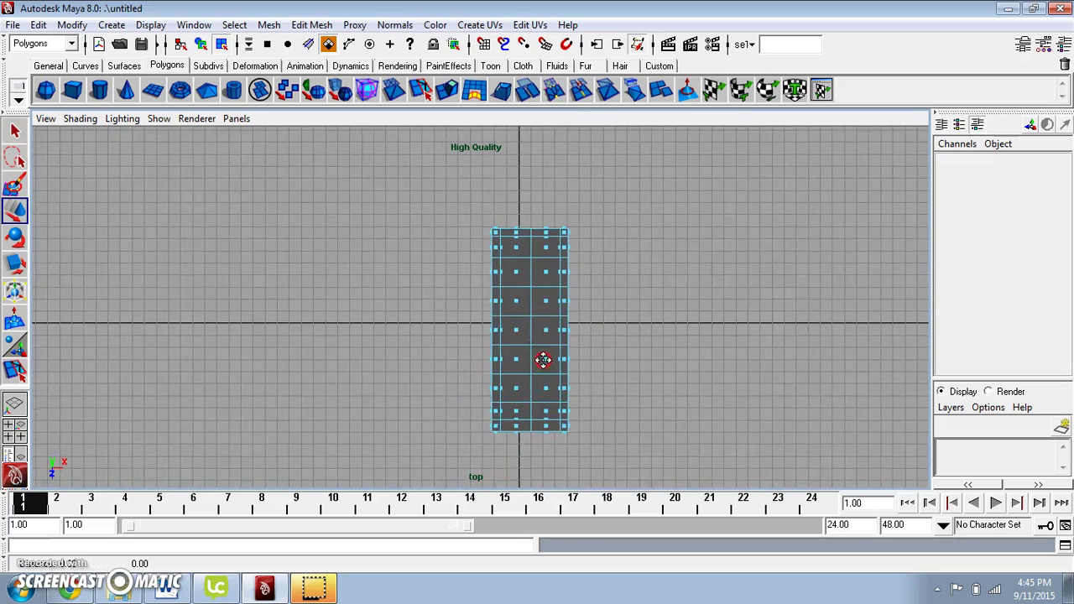
{"action": "middle_click_drag", "start_coordinate": [541, 360], "coordinate": [518, 272], "text": "alt"}
{"action": "scroll", "coordinate": [500, 294], "scroll_direction": "up", "scroll_amount": 3}
{"action": "right_click_drag", "start_coordinate": [497, 295], "coordinate": [475, 293]}
{"action": "left_click_drag", "start_coordinate": [573, 377], "coordinate": [540, 378]}
{"action": "left_click_drag", "start_coordinate": [660, 343], "coordinate": [659, 339]}
{"action": "left_click", "coordinate": [17, 263]}
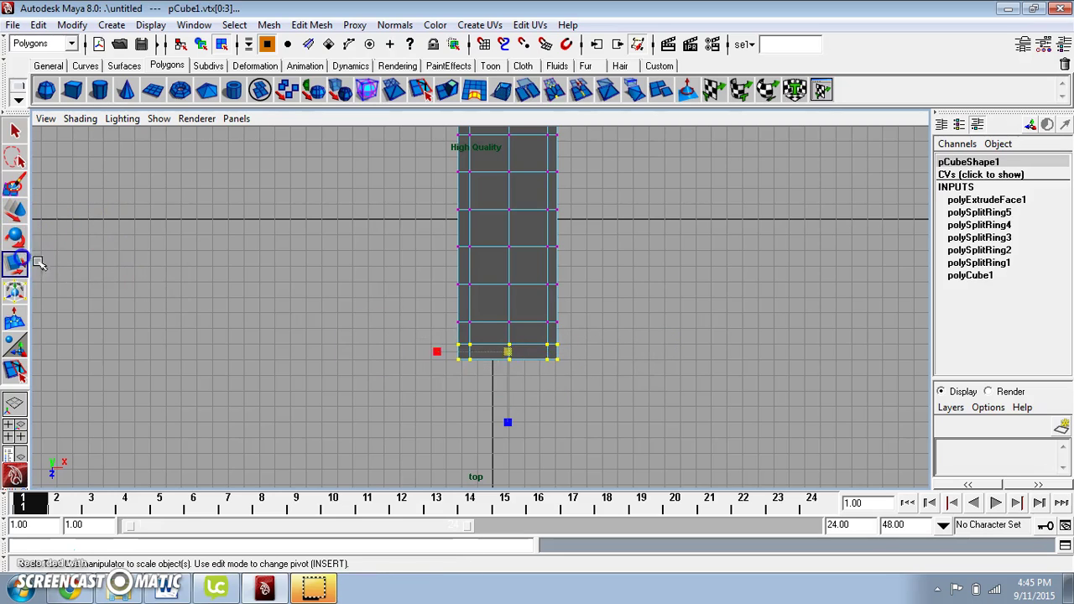
{"action": "left_click_drag", "start_coordinate": [433, 358], "coordinate": [437, 354]}
Scale the next three vertex rows progressively wider in X so the sides taper smoothly toward the flared end
{"action": "left_click_drag", "start_coordinate": [602, 333], "coordinate": [422, 322]}
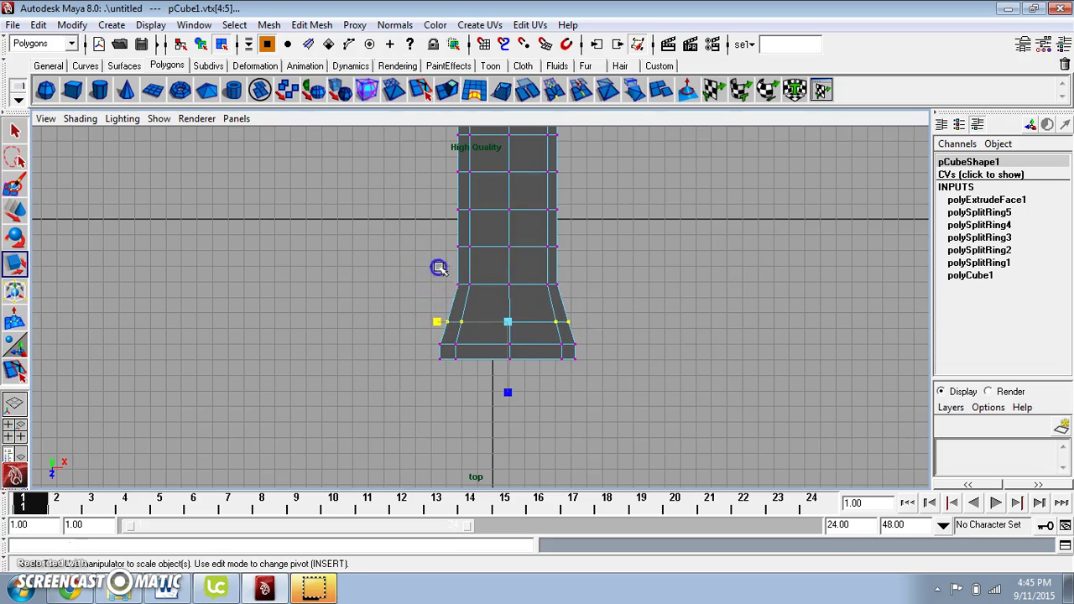
{"action": "left_click_drag", "start_coordinate": [596, 294], "coordinate": [433, 283]}
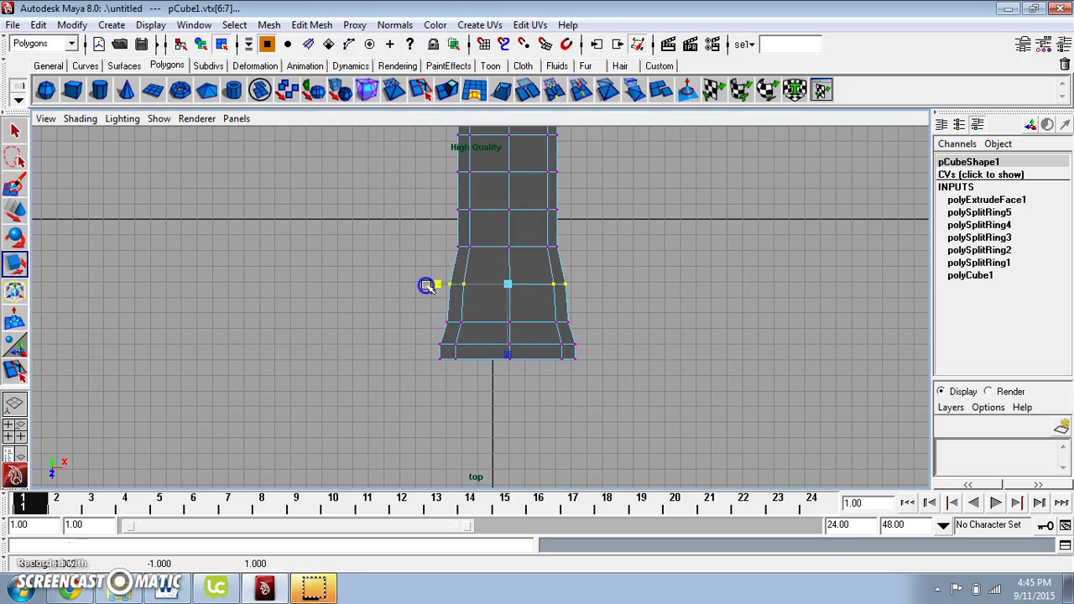
{"action": "left_click_drag", "start_coordinate": [589, 264], "coordinate": [434, 247]}
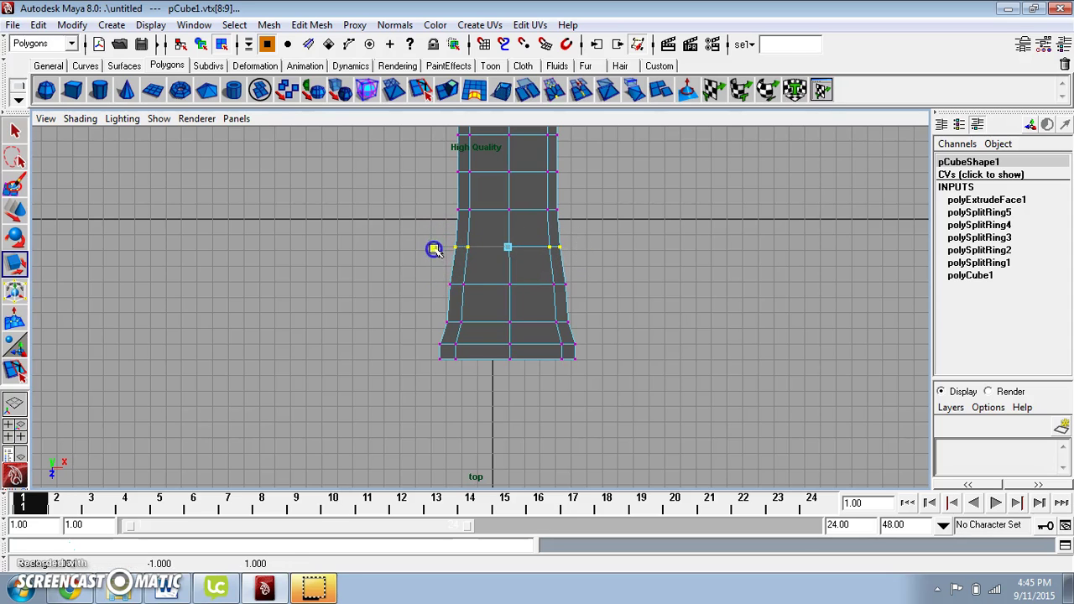
{"action": "left_click_drag", "start_coordinate": [587, 331], "coordinate": [586, 331]}
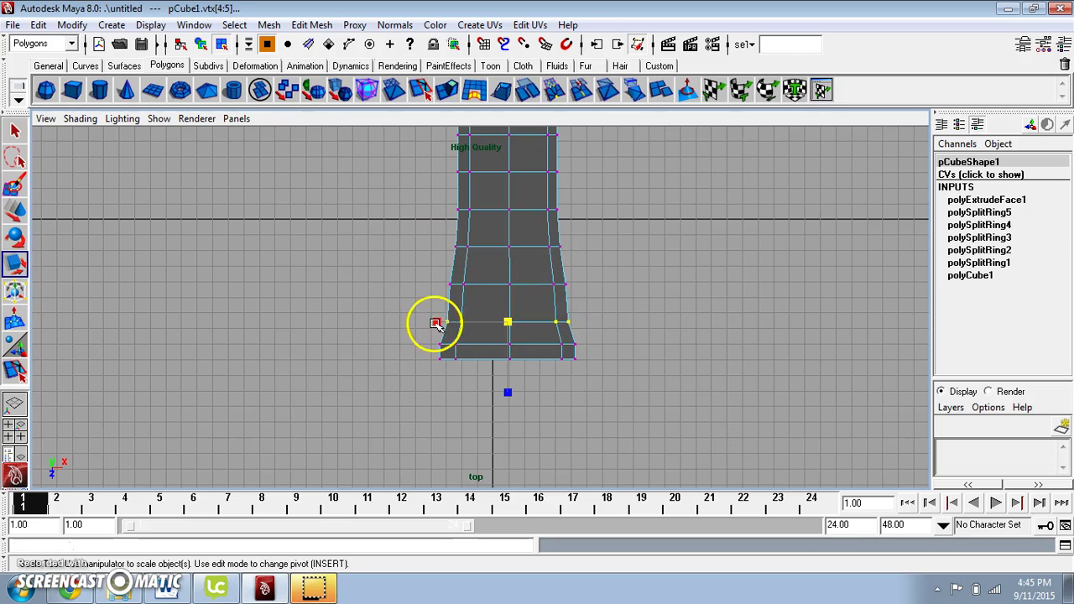
{"action": "left_click_drag", "start_coordinate": [436, 322], "coordinate": [432, 324]}
Flare the opposite end by widening its two outermost vertex rows in X and adjusting the adjacent row to match
{"action": "middle_click_drag", "start_coordinate": [481, 267], "coordinate": [470, 386], "text": "alt"}
{"action": "left_click_drag", "start_coordinate": [420, 193], "coordinate": [473, 221]}
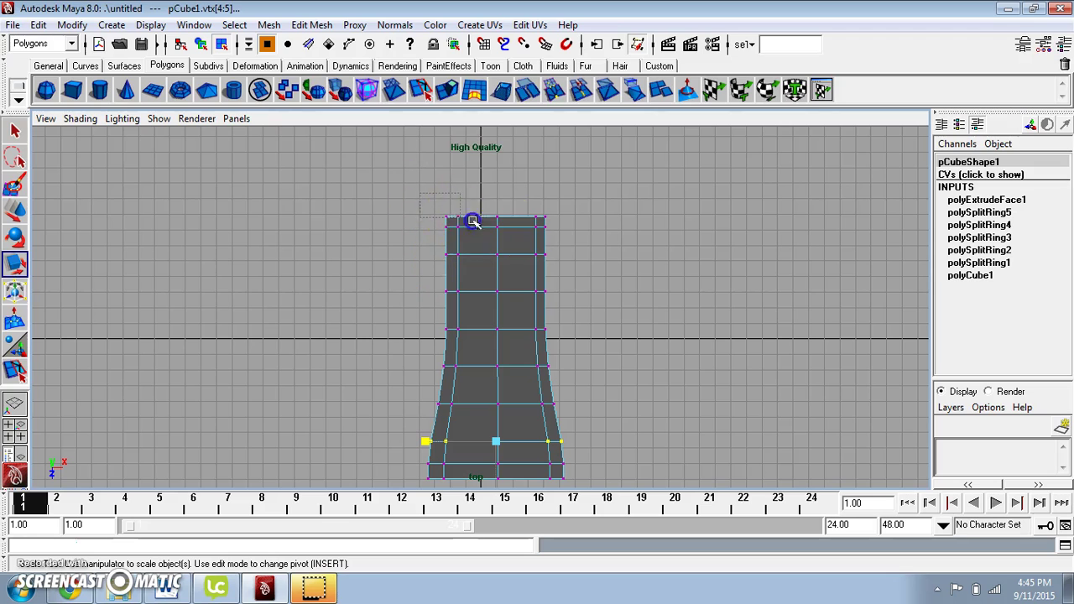
{"action": "left_click_drag", "start_coordinate": [601, 238], "coordinate": [600, 238]}
{"action": "left_click_drag", "start_coordinate": [428, 224], "coordinate": [421, 224]}
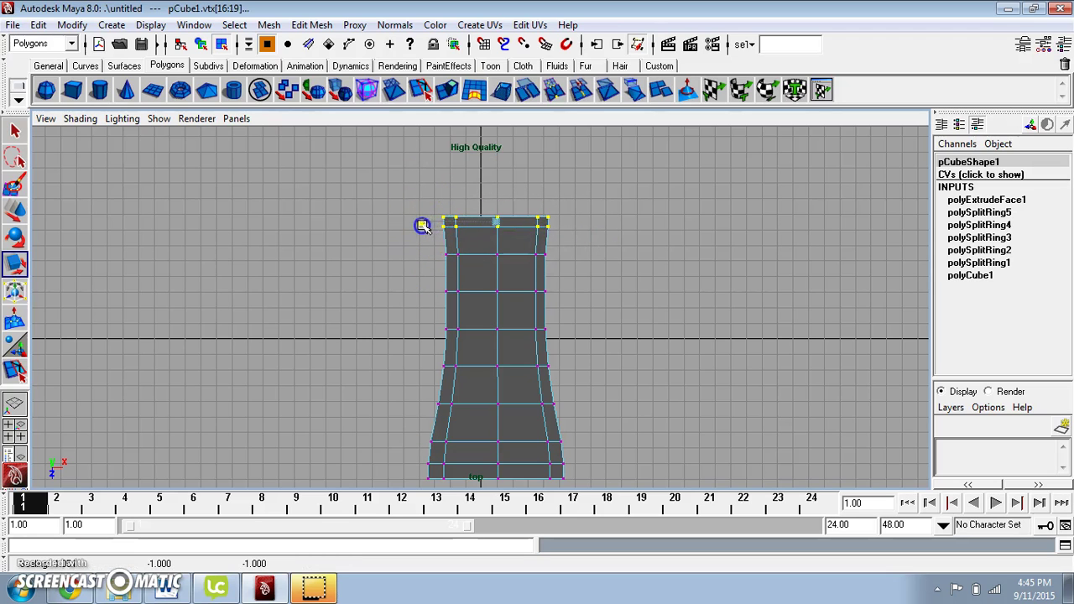
{"action": "left_click", "coordinate": [428, 242]}
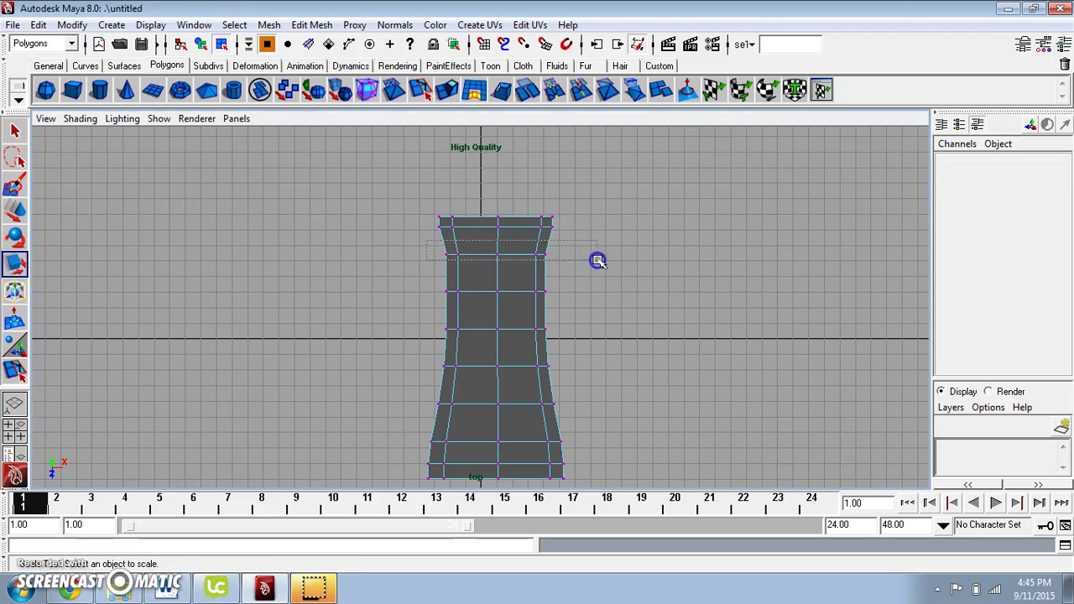
{"action": "left_click_drag", "start_coordinate": [597, 260], "coordinate": [597, 260]}
{"action": "left_click", "coordinate": [646, 292]}
Start the Offset Edge Loop Tool on the tub in the perspective view, facing its inner end wall
{"action": "key", "text": "space"}
{"action": "left_click_drag", "start_coordinate": [631, 293], "coordinate": [768, 299]}
{"action": "left_click_drag", "start_coordinate": [542, 300], "coordinate": [545, 352], "text": "alt"}
{"action": "right_click_drag", "start_coordinate": [594, 296], "coordinate": [563, 292]}
{"action": "left_click_drag", "start_coordinate": [564, 292], "coordinate": [504, 307], "text": "alt"}
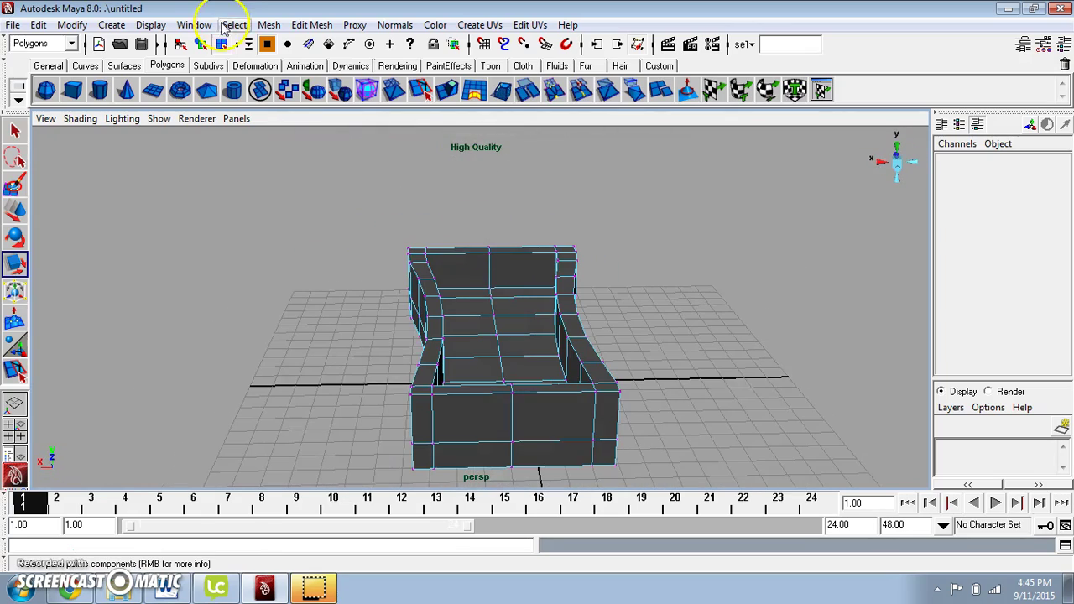
{"action": "left_click", "coordinate": [308, 25]}
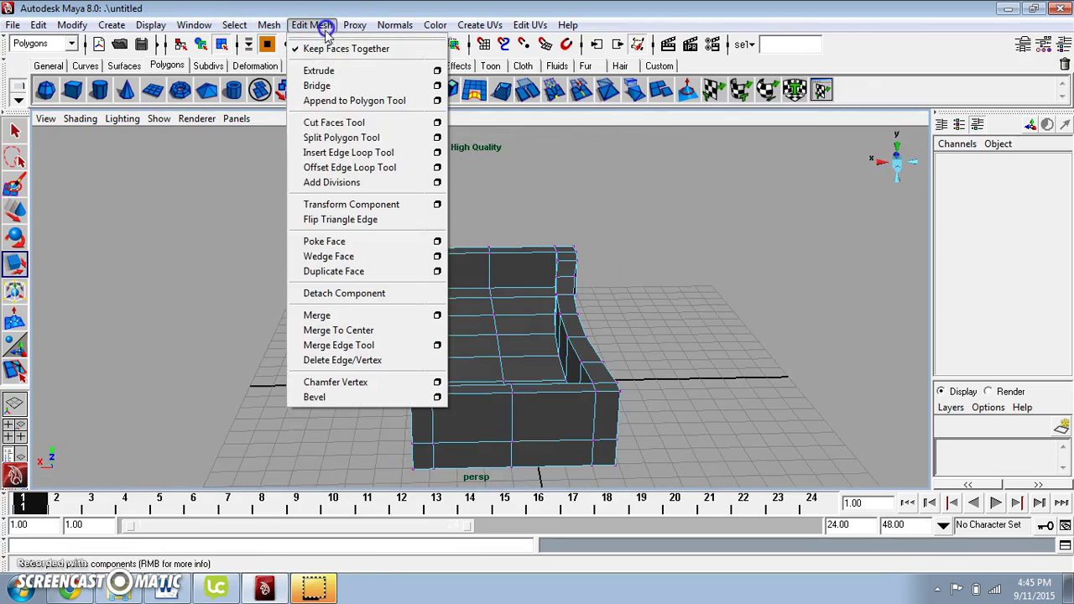
{"action": "left_click", "coordinate": [357, 167]}
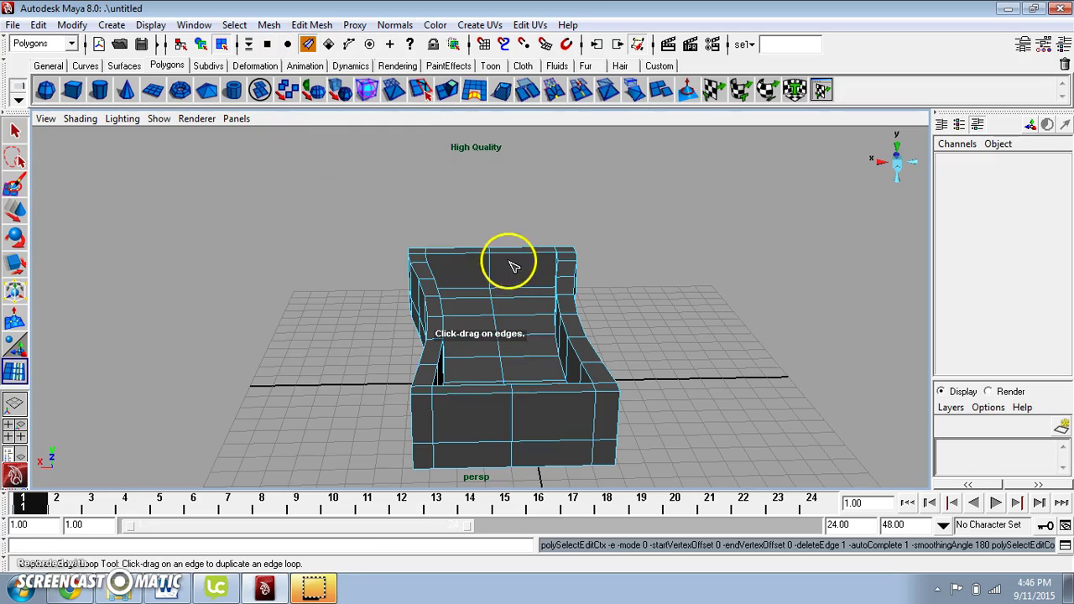
{"action": "left_click", "coordinate": [515, 258]}
{"action": "left_click_drag", "start_coordinate": [518, 245], "coordinate": [498, 267]}
{"action": "key", "text": "ctrl+z"}
{"action": "key", "text": "ctrl+z"}
Add offset edge loops on both sides of the tub's lengthwise centre loop, about midway to the side walls
{"action": "scroll", "coordinate": [542, 293], "scroll_direction": "up", "scroll_amount": 3}
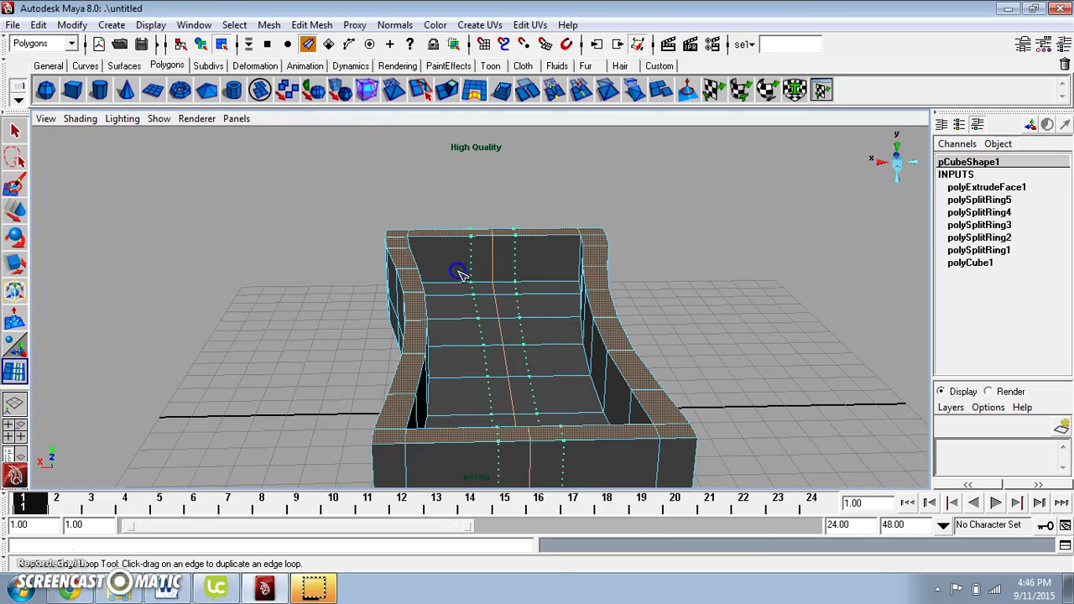
{"action": "left_click", "coordinate": [510, 254]}
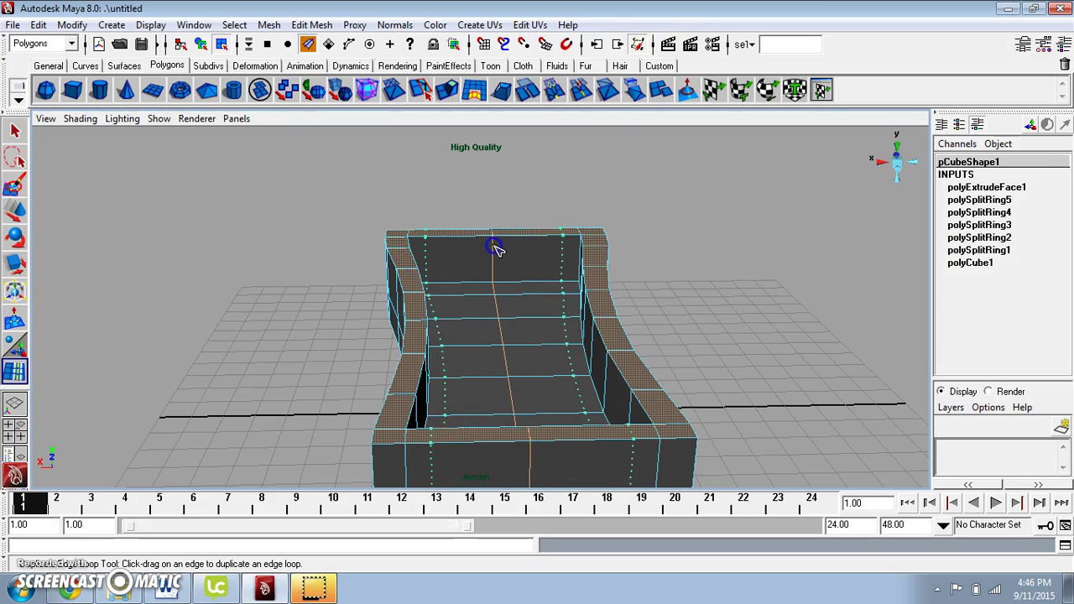
{"action": "left_click_drag", "start_coordinate": [496, 266], "coordinate": [498, 266]}
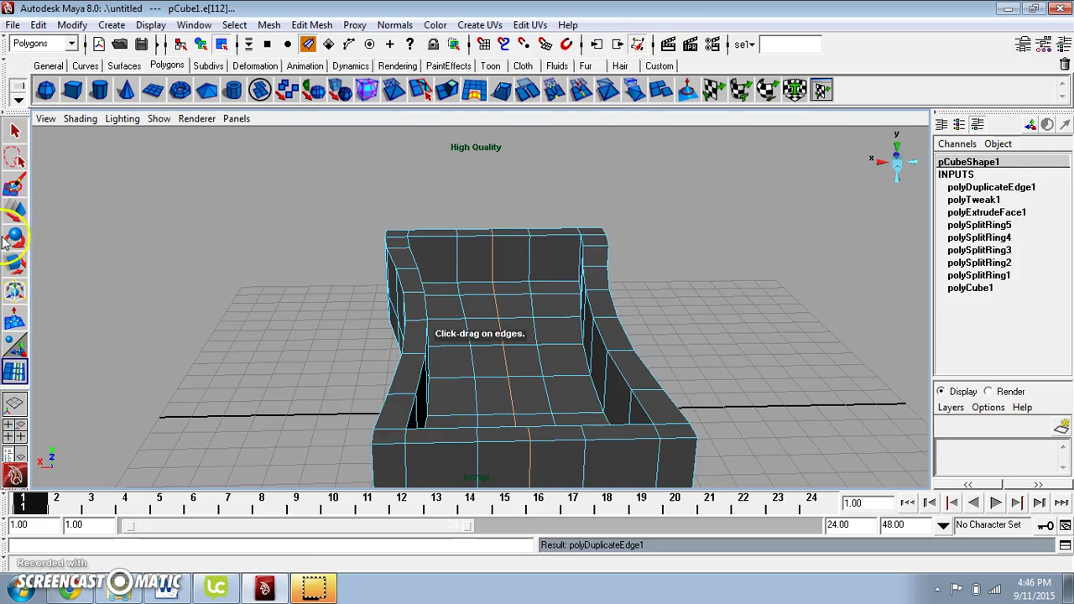
{"action": "left_click", "coordinate": [14, 130]}
Raise the middle vertices along the top of the wider end wall to arch its rim
{"action": "left_click_drag", "start_coordinate": [385, 189], "coordinate": [467, 216], "text": "alt"}
{"action": "right_click_drag", "start_coordinate": [475, 197], "coordinate": [451, 199]}
{"action": "left_click_drag", "start_coordinate": [473, 206], "coordinate": [433, 185], "text": "alt"}
{"action": "left_click", "coordinate": [458, 223]}
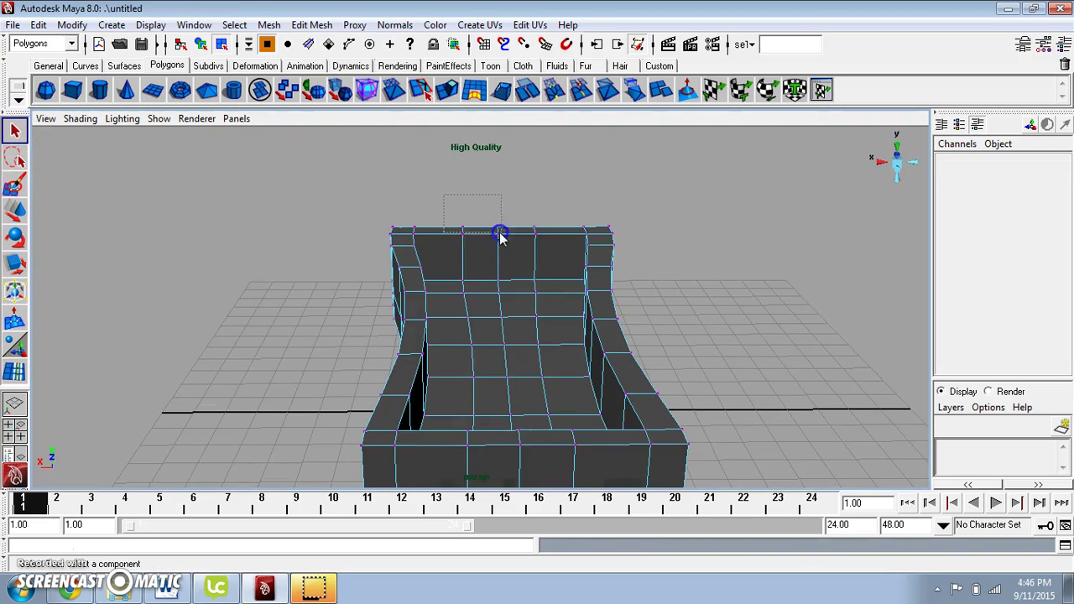
{"action": "left_click_drag", "start_coordinate": [543, 245], "coordinate": [543, 244]}
{"action": "key", "text": "w"}
{"action": "left_click_drag", "start_coordinate": [502, 195], "coordinate": [495, 235]}
{"action": "left_click", "coordinate": [567, 195]}
{"action": "left_click_drag", "start_coordinate": [501, 170], "coordinate": [504, 161]}
{"action": "left_click", "coordinate": [583, 171]}
Pull the middle rim vertices of the narrow end wall outward in Z so its rim bows away from the tub
{"action": "left_click_drag", "start_coordinate": [583, 172], "coordinate": [436, 302], "text": "alt"}
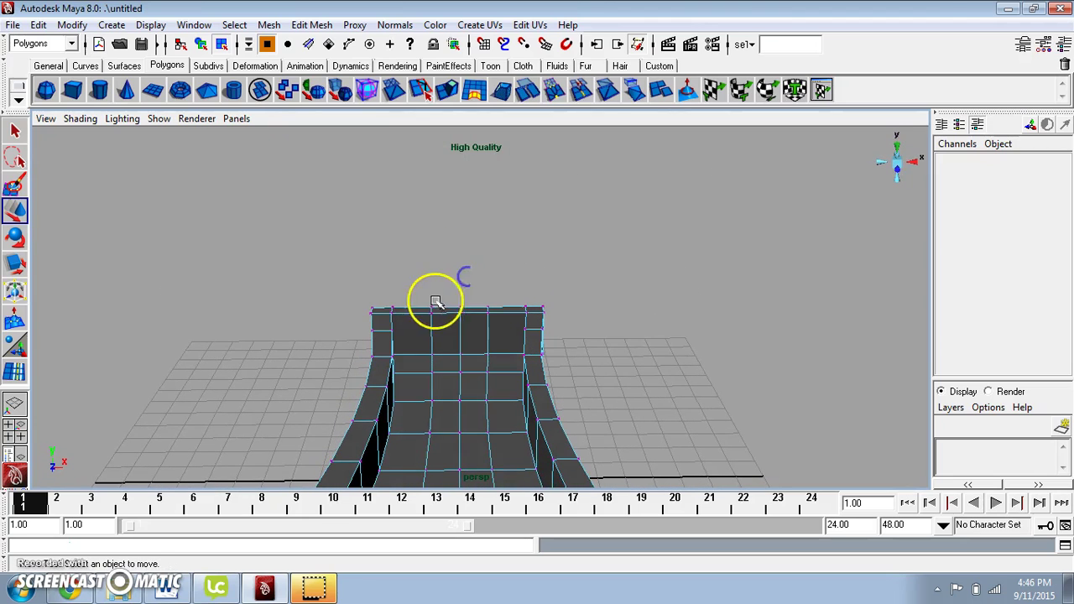
{"action": "left_click_drag", "start_coordinate": [492, 323], "coordinate": [493, 324]}
{"action": "left_click_drag", "start_coordinate": [475, 310], "coordinate": [565, 342], "text": "alt"}
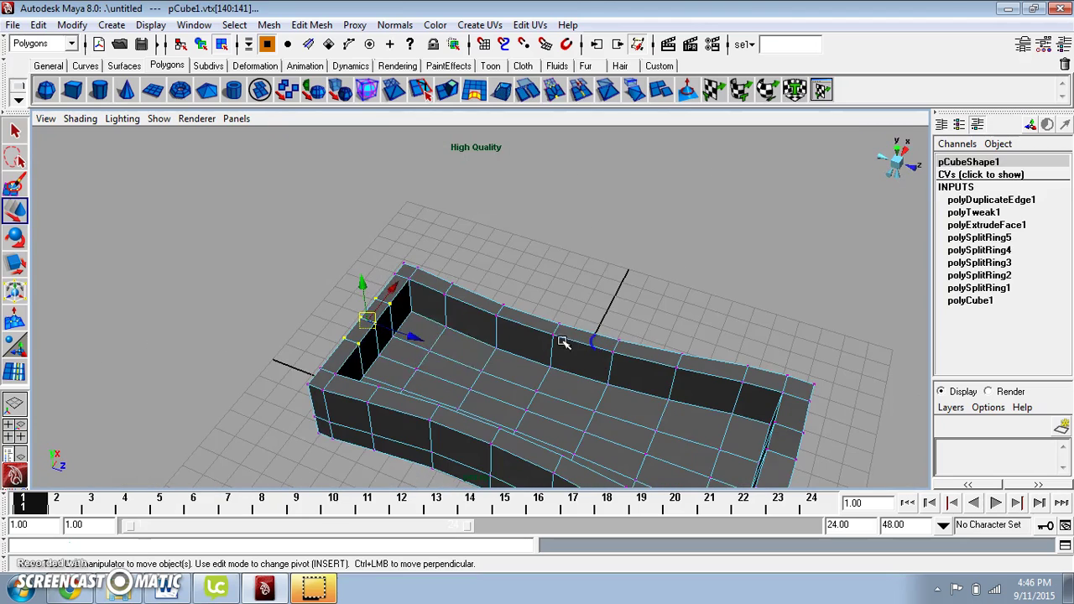
{"action": "left_click_drag", "start_coordinate": [416, 345], "coordinate": [280, 353]}
{"action": "left_click", "coordinate": [313, 390]}
Shift the vertices beside both corners of the narrow end outward in the top view to round its outline
{"action": "key", "text": "space"}
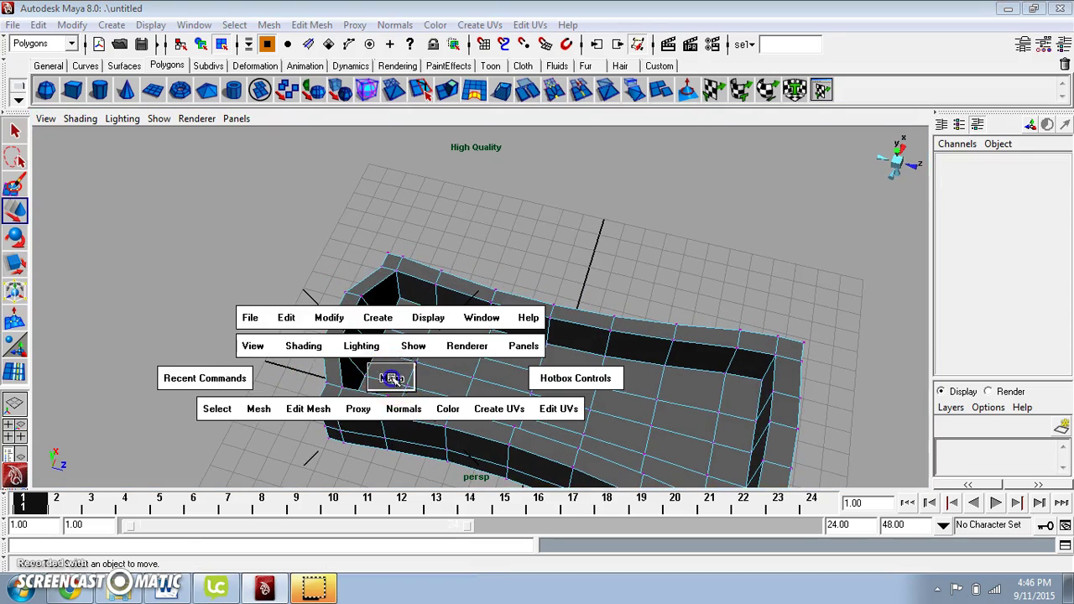
{"action": "left_click_drag", "start_coordinate": [391, 377], "coordinate": [375, 371]}
{"action": "scroll", "coordinate": [433, 369], "scroll_direction": "up", "scroll_amount": 3}
{"action": "middle_click_drag", "start_coordinate": [453, 287], "coordinate": [459, 381], "text": "alt"}
{"action": "scroll", "coordinate": [404, 337], "scroll_direction": "up", "scroll_amount": 4}
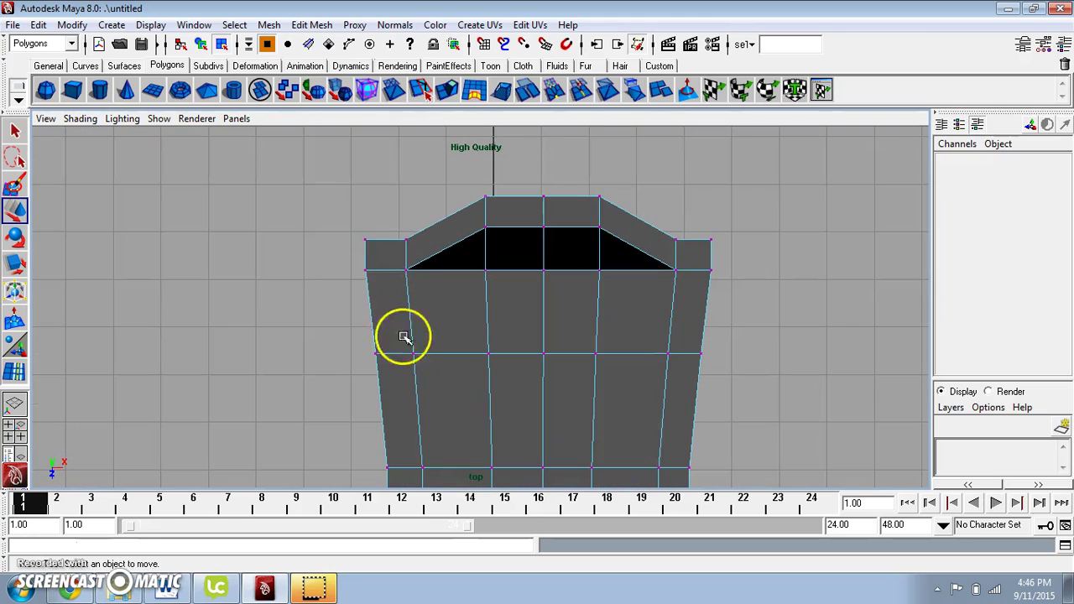
{"action": "left_click_drag", "start_coordinate": [420, 277], "coordinate": [410, 243]}
{"action": "left_click_drag", "start_coordinate": [652, 218], "coordinate": [678, 242]}
Pull the three middle columns of end-wall vertices at the wider end outward along Z in the top view
{"action": "scroll", "coordinate": [657, 286], "scroll_direction": "down", "scroll_amount": 2}
{"action": "middle_click_drag", "start_coordinate": [574, 482], "coordinate": [637, 249], "text": "alt"}
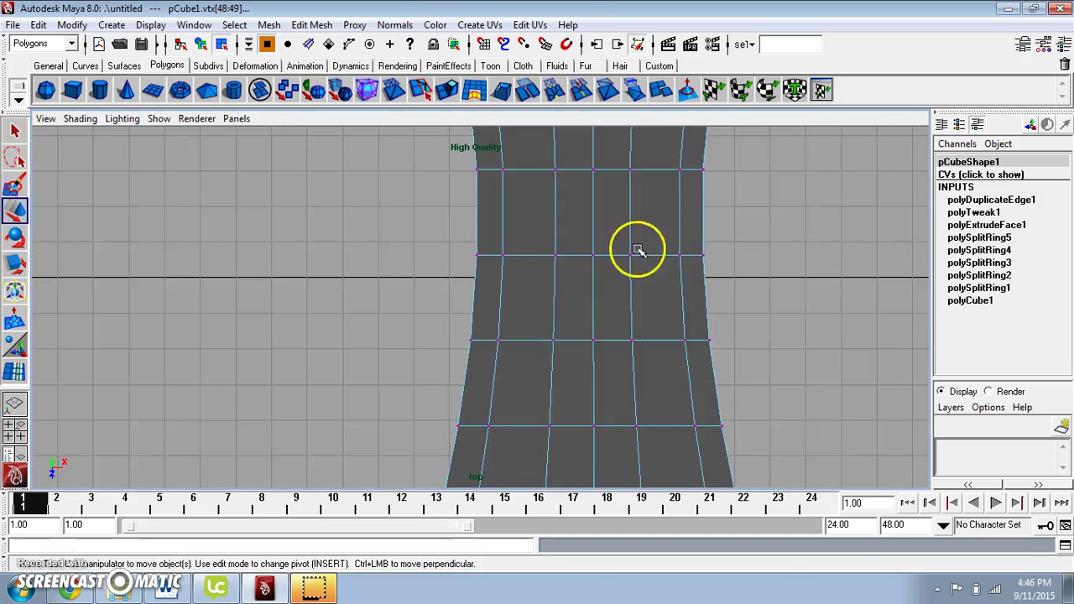
{"action": "scroll", "coordinate": [638, 249], "scroll_direction": "down", "scroll_amount": 3}
{"action": "left_click_drag", "start_coordinate": [533, 286], "coordinate": [708, 386]}
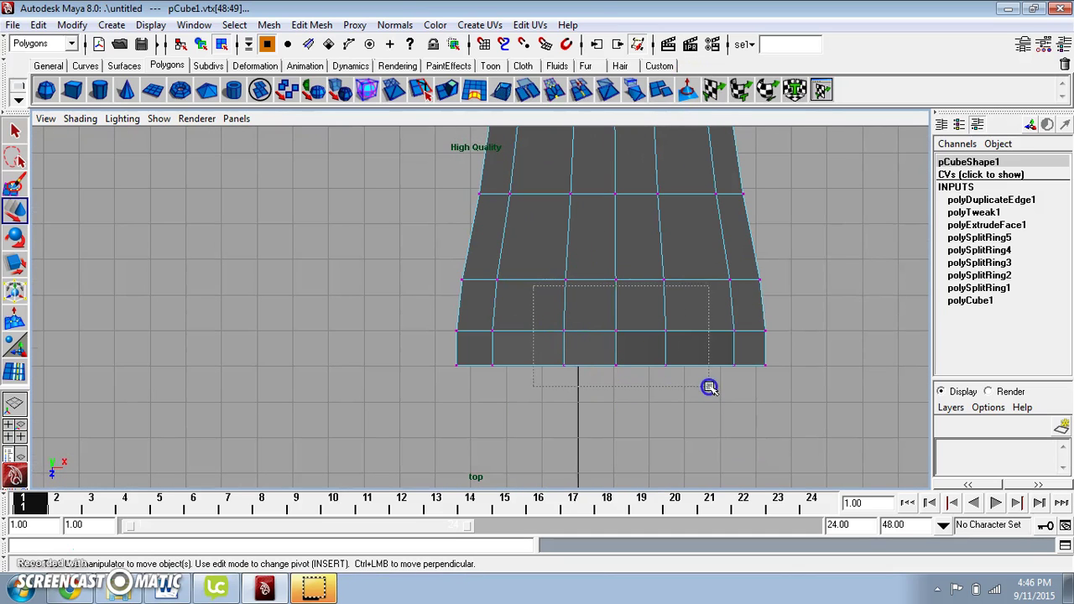
{"action": "left_click", "coordinate": [618, 406]}
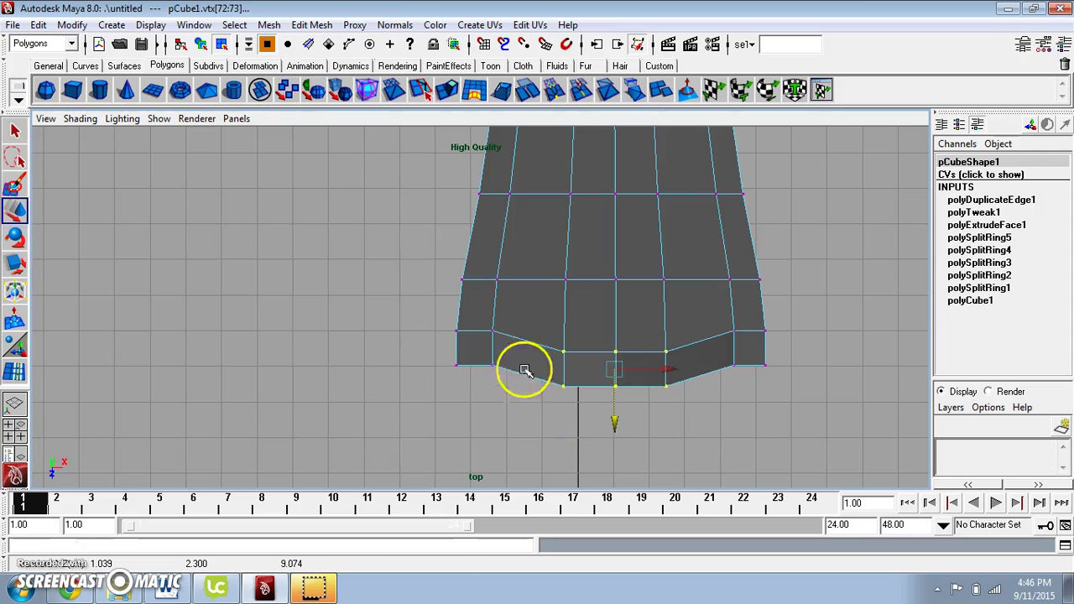
Move the vertex pairs next to both corners of the wider end slightly outward in Z to smooth its curve
{"action": "left_click_drag", "start_coordinate": [516, 315], "coordinate": [503, 354]}
{"action": "left_click_drag", "start_coordinate": [489, 411], "coordinate": [496, 406]}
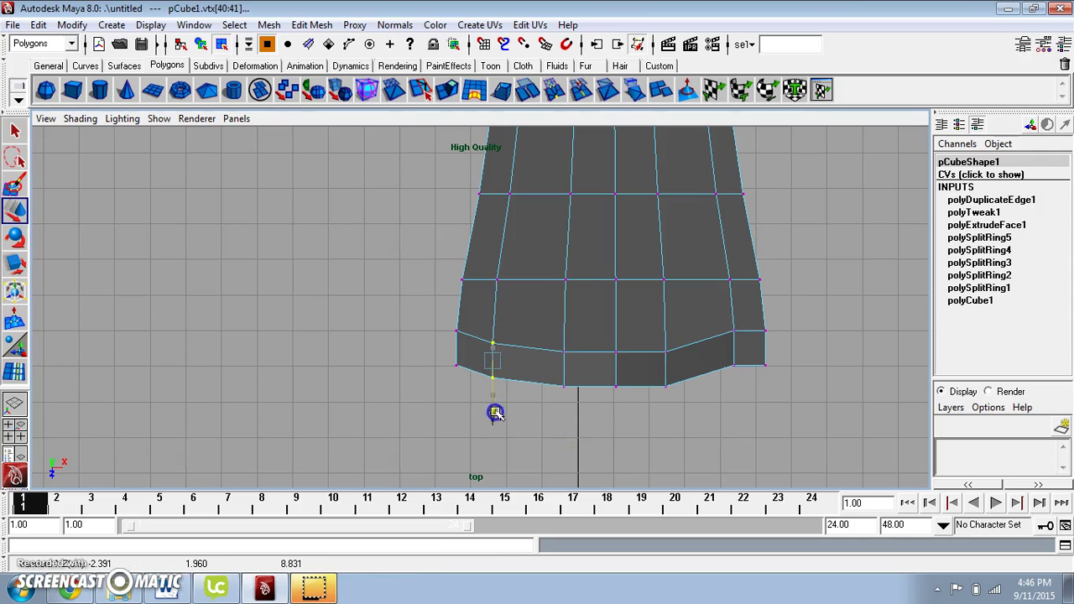
{"action": "left_click_drag", "start_coordinate": [734, 317], "coordinate": [734, 413]}
{"action": "left_click", "coordinate": [832, 345]}
Examine the rounded ends of the tub from several angles in the perspective view
{"action": "right_click_drag", "start_coordinate": [832, 344], "coordinate": [770, 336], "text": "alt"}
{"action": "key", "text": "space"}
{"action": "left_click_drag", "start_coordinate": [770, 336], "coordinate": [769, 316]}
{"action": "right_click_drag", "start_coordinate": [769, 317], "coordinate": [731, 359], "text": "alt"}
{"action": "left_click_drag", "start_coordinate": [730, 359], "coordinate": [723, 293], "text": "alt"}
{"action": "right_click_drag", "start_coordinate": [723, 294], "coordinate": [717, 356], "text": "alt"}
{"action": "left_click_drag", "start_coordinate": [717, 356], "coordinate": [565, 325], "text": "alt"}
{"action": "scroll", "coordinate": [625, 418], "scroll_direction": "up", "scroll_amount": 2}
Select the three middle rows of floor vertices in the top view and lower them in the perspective view
{"action": "key", "text": "space"}
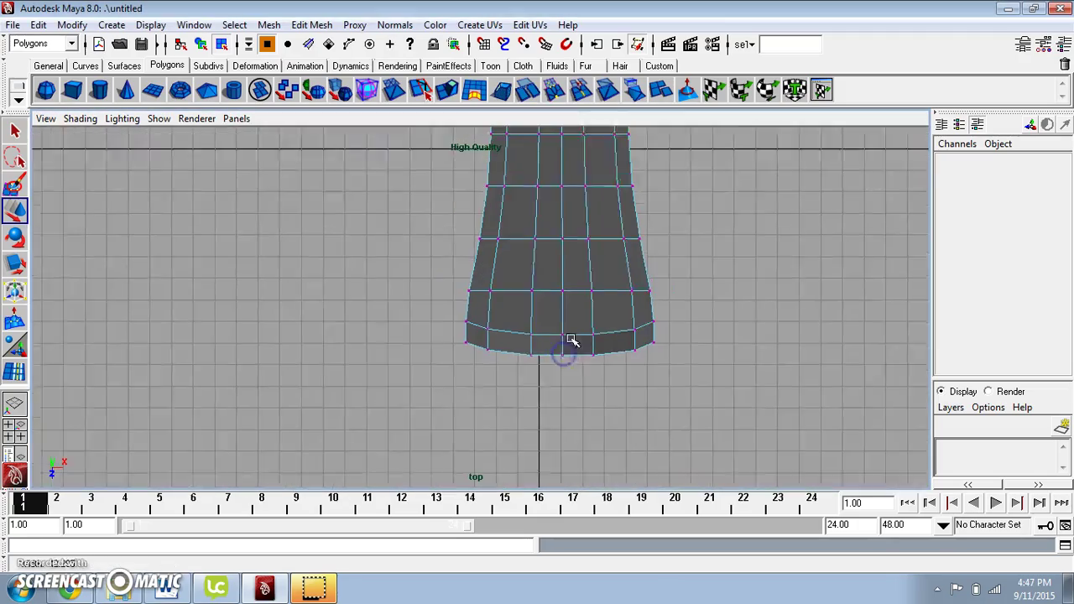
{"action": "scroll", "coordinate": [563, 352], "scroll_direction": "down", "scroll_amount": 1}
{"action": "middle_click_drag", "start_coordinate": [564, 353], "coordinate": [574, 402], "text": "alt"}
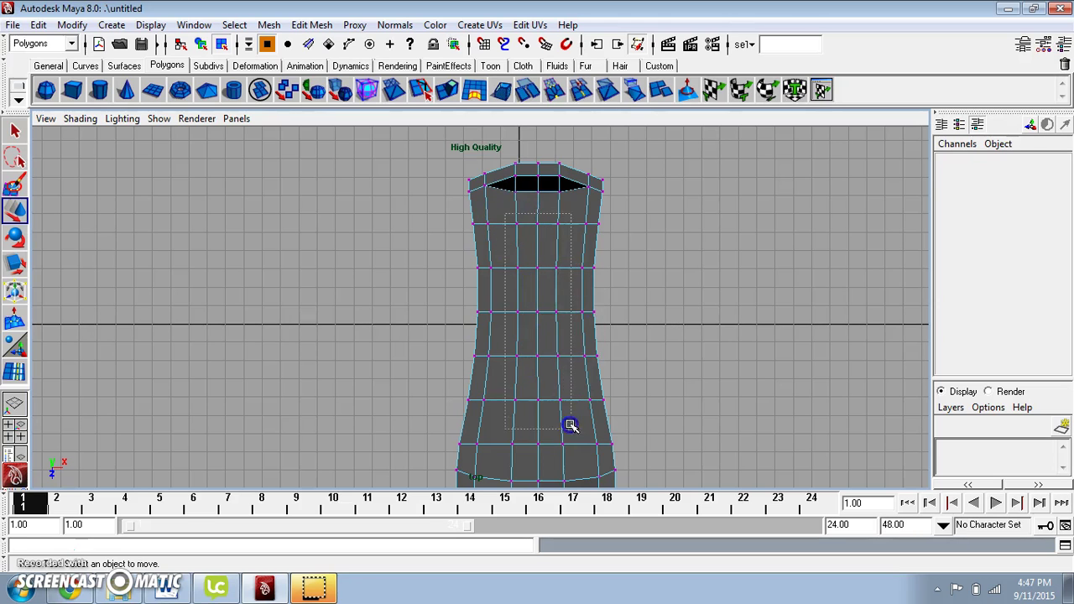
{"action": "left_click_drag", "start_coordinate": [578, 463], "coordinate": [578, 463]}
{"action": "key", "text": "space"}
{"action": "left_click_drag", "start_coordinate": [669, 393], "coordinate": [671, 363]}
{"action": "left_click_drag", "start_coordinate": [671, 362], "coordinate": [537, 346], "text": "alt"}
Select only the floor's central lengthwise vertex row and lower it further to form a keel-like ridge underneath
{"action": "key", "text": "space"}
{"action": "scroll", "coordinate": [537, 346], "scroll_direction": "up", "scroll_amount": 1}
{"action": "scroll", "coordinate": [545, 204], "scroll_direction": "down", "scroll_amount": 1}
{"action": "middle_click_drag", "start_coordinate": [552, 259], "coordinate": [562, 206], "text": "alt"}
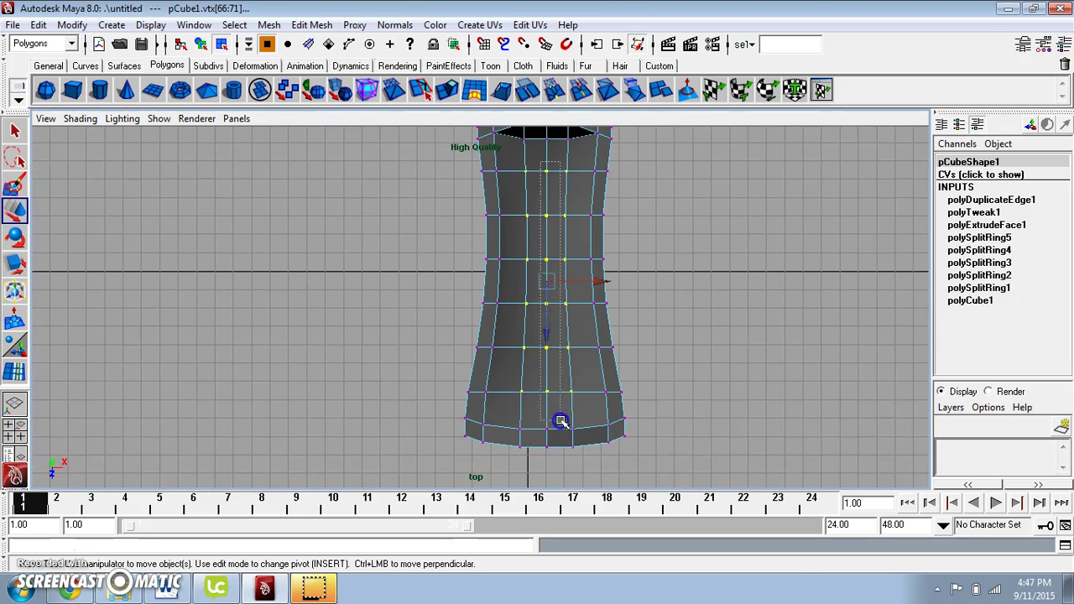
{"action": "key", "text": "space"}
{"action": "left_click_drag", "start_coordinate": [695, 359], "coordinate": [463, 295]}
{"action": "left_click", "coordinate": [470, 323]}
{"action": "key", "text": "space"}
Raise the bottom vertices near the middle of the narrow end wall and undo the last action
{"action": "right_click_drag", "start_coordinate": [463, 296], "coordinate": [486, 312]}
{"action": "right_click_drag", "start_coordinate": [516, 279], "coordinate": [517, 280]}
{"action": "left_click_drag", "start_coordinate": [516, 279], "coordinate": [551, 380], "text": "alt"}
{"action": "left_click", "coordinate": [376, 293]}
{"action": "right_click_drag", "start_coordinate": [487, 372], "coordinate": [438, 296]}
{"action": "left_click_drag", "start_coordinate": [427, 349], "coordinate": [425, 315], "text": "alt"}
{"action": "left_click", "coordinate": [415, 293]}
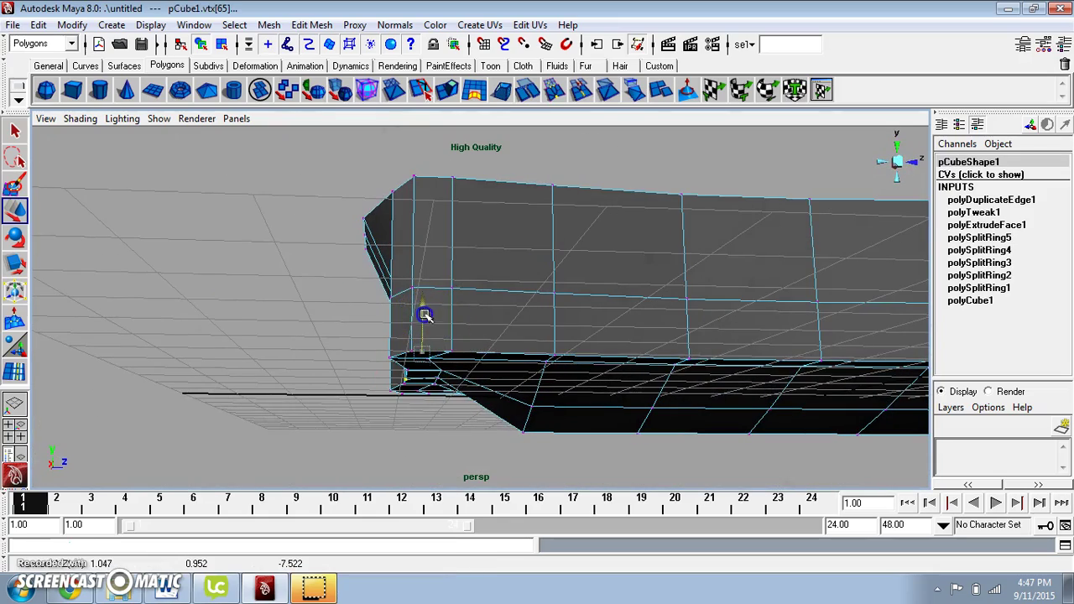
{"action": "left_click_drag", "start_coordinate": [460, 372], "coordinate": [445, 354], "text": "alt"}
{"action": "left_click", "coordinate": [427, 340]}
{"action": "left_click", "coordinate": [459, 341]}
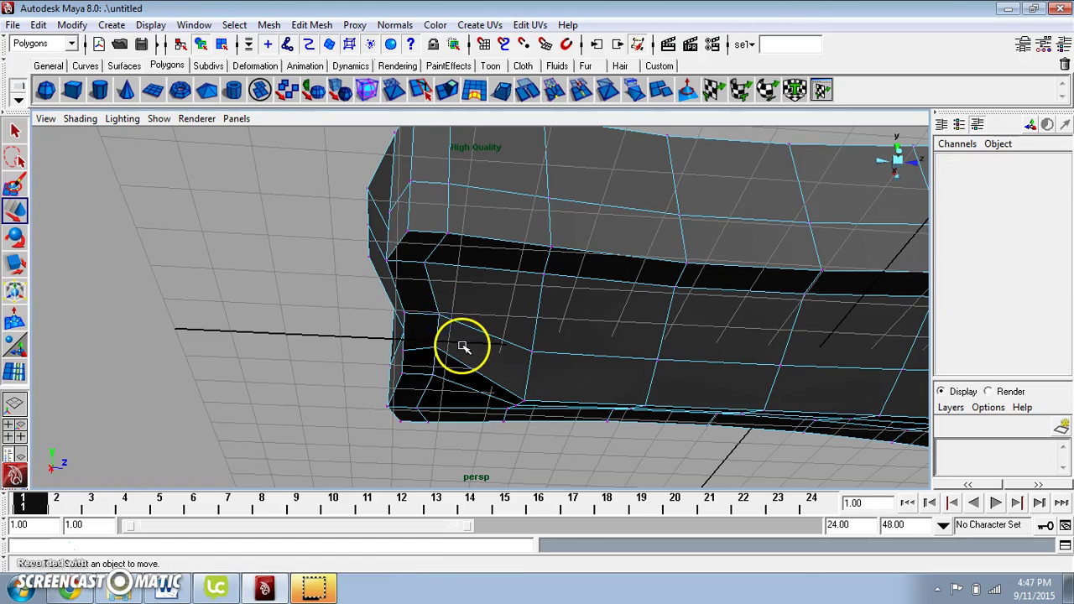
{"action": "key", "text": "ctrl+z"}
Switch the tub to edge selection for editing the underside at its wider end
{"action": "left_click_drag", "start_coordinate": [438, 315], "coordinate": [506, 325], "text": "alt"}
{"action": "left_click_drag", "start_coordinate": [526, 277], "coordinate": [447, 351], "text": "alt"}
{"action": "right_click_drag", "start_coordinate": [533, 296], "coordinate": [579, 266]}
{"action": "scroll", "coordinate": [550, 327], "scroll_direction": "up", "scroll_amount": 5}
{"action": "left_click", "coordinate": [550, 328]}
{"action": "left_click_drag", "start_coordinate": [550, 328], "coordinate": [474, 301], "text": "alt"}
{"action": "right_click_drag", "start_coordinate": [461, 254], "coordinate": [450, 229]}
{"action": "left_click_drag", "start_coordinate": [426, 250], "coordinate": [422, 225], "text": "alt"}
{"action": "middle_click_drag", "start_coordinate": [438, 226], "coordinate": [451, 323], "text": "alt"}
{"action": "left_click", "coordinate": [444, 258]}
{"action": "left_click_drag", "start_coordinate": [447, 261], "coordinate": [372, 283], "text": "alt"}
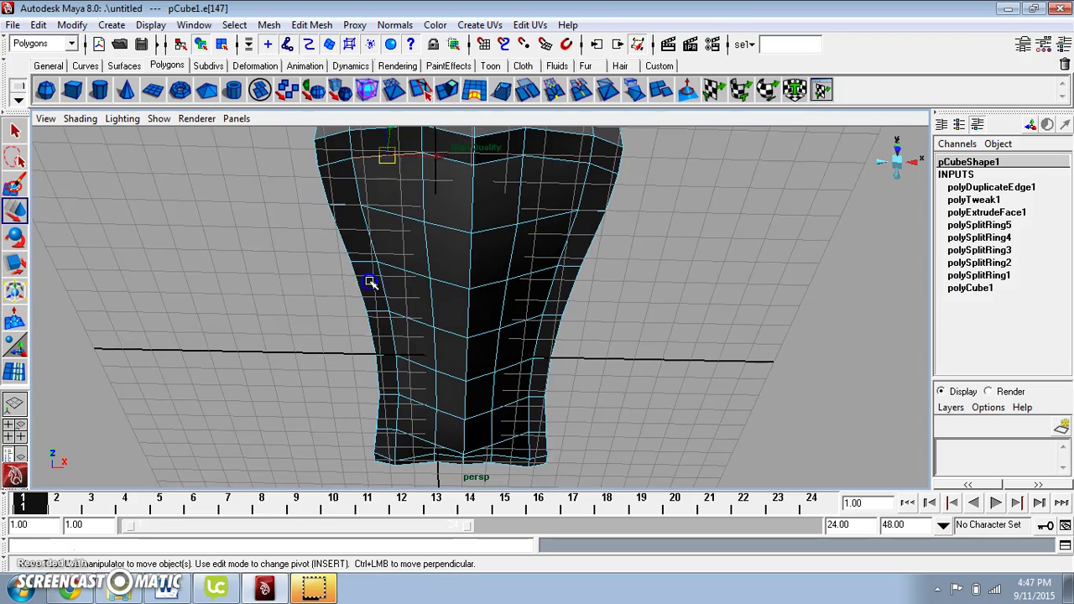
Lower the two bottom edges on either side of the centre line at the wider end
{"action": "left_click", "coordinate": [297, 257]}
{"action": "left_click_drag", "start_coordinate": [297, 256], "coordinate": [379, 235], "text": "alt"}
{"action": "left_click", "coordinate": [411, 203]}
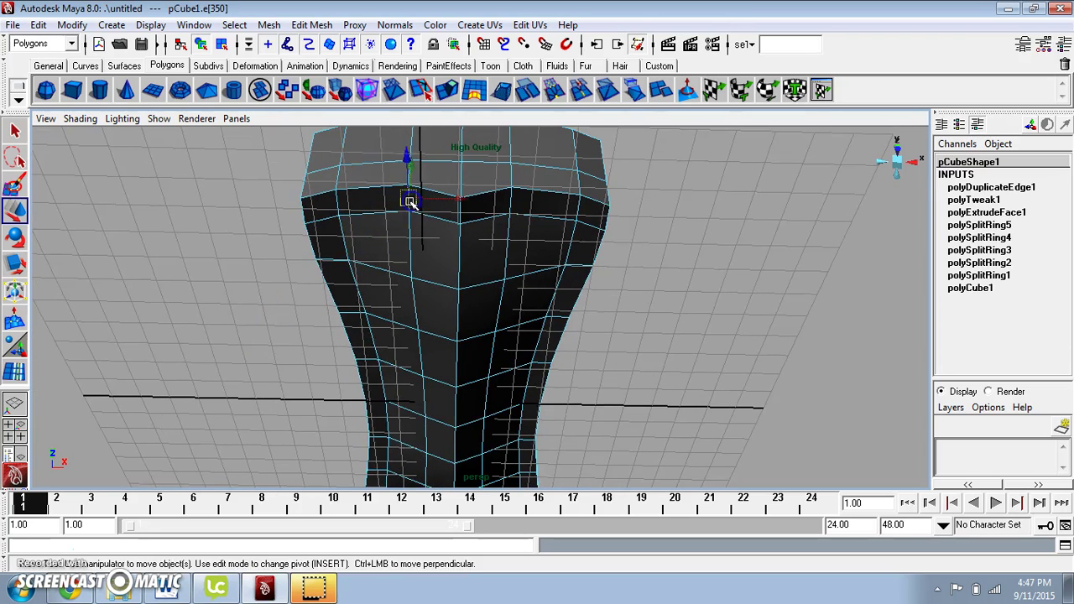
{"action": "left_click", "coordinate": [508, 212]}
{"action": "right_click_drag", "start_coordinate": [508, 209], "coordinate": [501, 248], "text": "alt"}
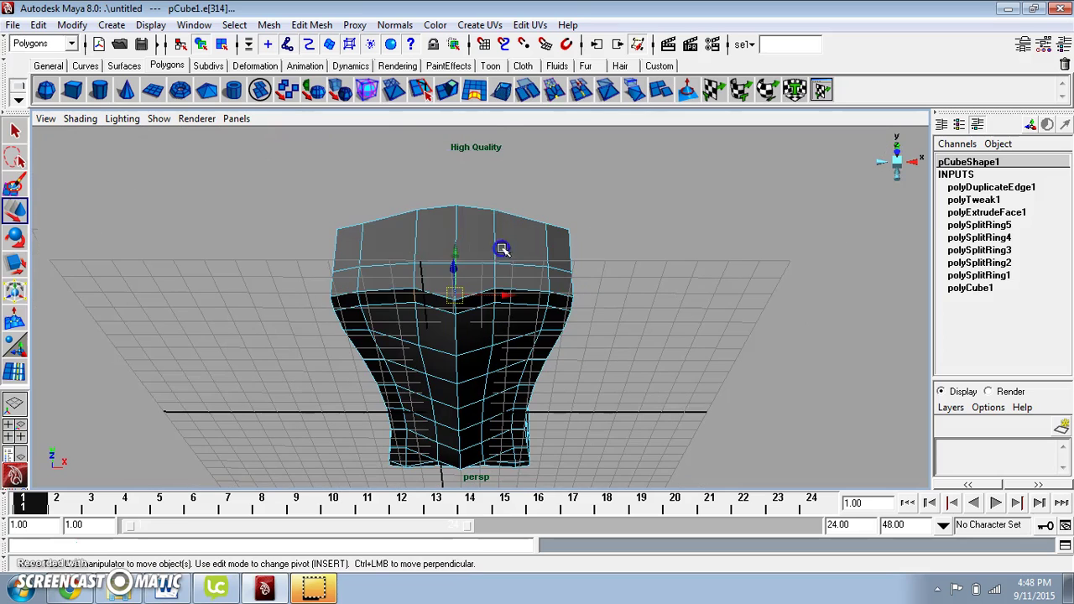
{"action": "left_click_drag", "start_coordinate": [453, 256], "coordinate": [571, 268]}
{"action": "left_click", "coordinate": [675, 388]}
{"action": "right_click_drag", "start_coordinate": [571, 268], "coordinate": [602, 321], "text": "alt"}
{"action": "left_click_drag", "start_coordinate": [601, 321], "coordinate": [541, 274], "text": "alt"}
Return to edge selection and lower the paired underside edges beside the wider end's centre to about the centre edge's level
{"action": "right_click_drag", "start_coordinate": [520, 253], "coordinate": [503, 245]}
{"action": "left_click", "coordinate": [522, 242]}
{"action": "left_click_drag", "start_coordinate": [521, 242], "coordinate": [522, 280], "text": "alt"}
{"action": "left_click", "coordinate": [754, 286]}
{"action": "left_click_drag", "start_coordinate": [755, 285], "coordinate": [470, 297], "text": "alt"}
{"action": "right_click", "coordinate": [469, 297]}
{"action": "right_click_drag", "start_coordinate": [474, 294], "coordinate": [474, 269]}
{"action": "left_click_drag", "start_coordinate": [475, 269], "coordinate": [492, 289], "text": "alt"}
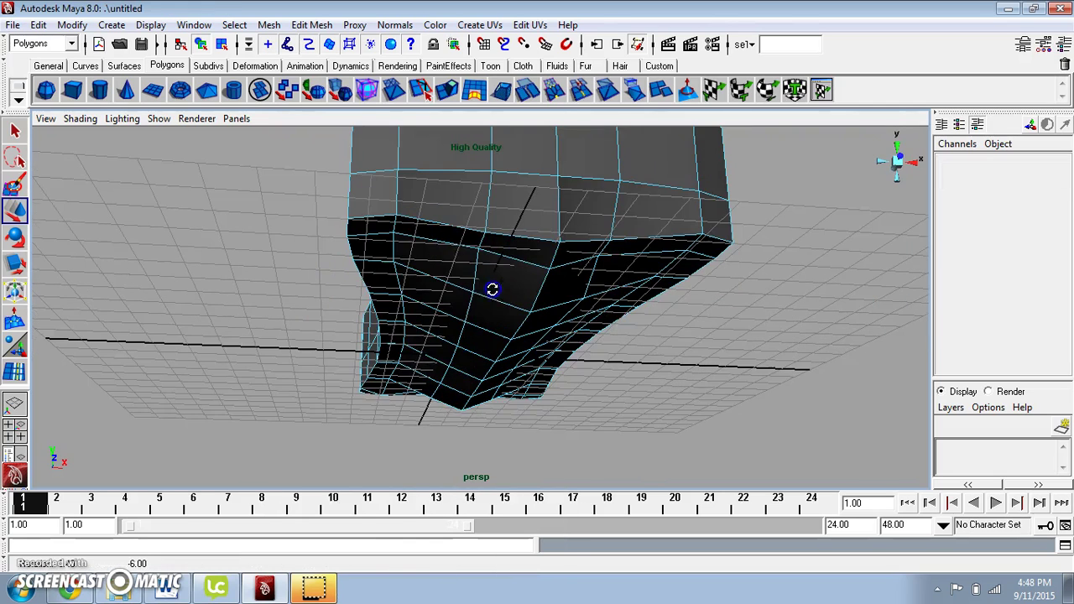
{"action": "left_click", "coordinate": [485, 249]}
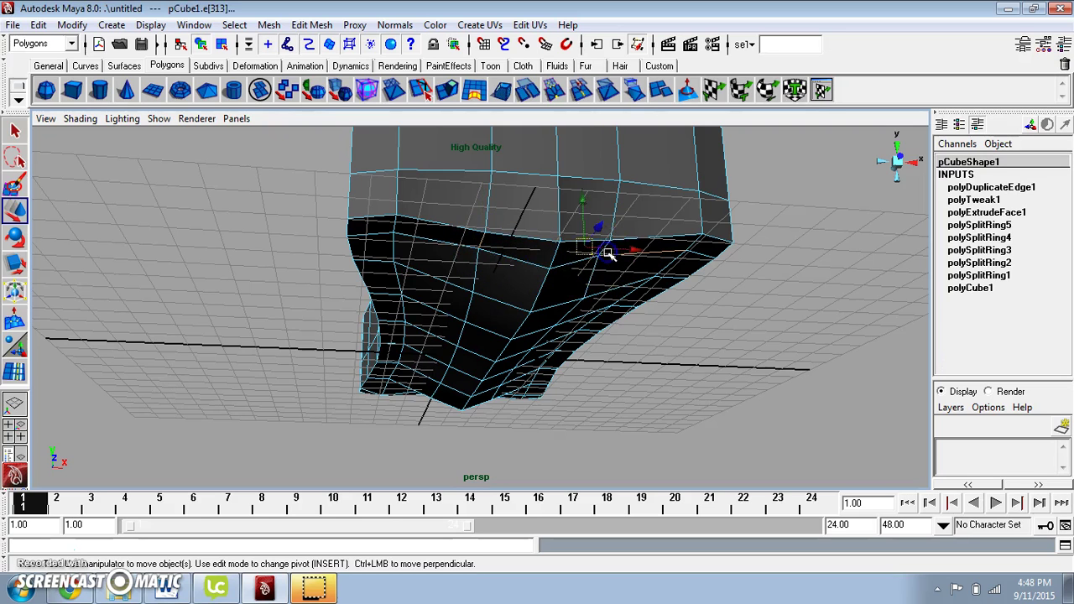
{"action": "left_click_drag", "start_coordinate": [748, 334], "coordinate": [736, 295], "text": "alt"}
{"action": "left_click", "coordinate": [723, 270]}
{"action": "middle_click_drag", "start_coordinate": [722, 271], "coordinate": [740, 318], "text": "alt"}
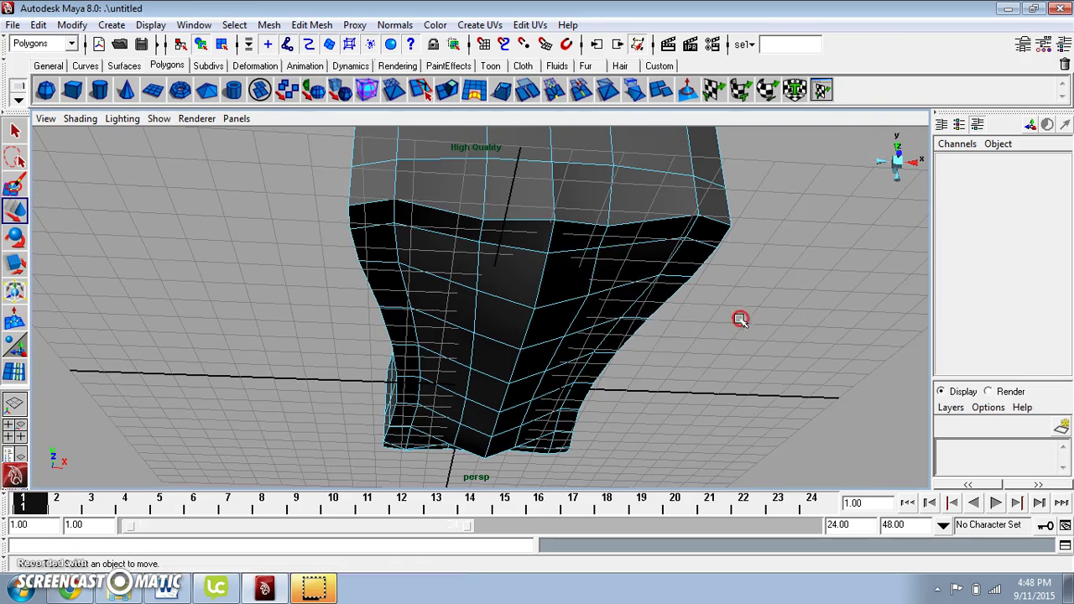
Lower the two short bottom edges flanking the wider end's centre edge slightly further
{"action": "left_click", "coordinate": [603, 240]}
{"action": "left_click", "coordinate": [477, 235], "text": "shift"}
{"action": "left_click_drag", "start_coordinate": [546, 275], "coordinate": [546, 268], "text": "alt"}
{"action": "left_click_drag", "start_coordinate": [544, 198], "coordinate": [545, 207]}
{"action": "left_click", "coordinate": [767, 276]}
{"action": "left_click", "coordinate": [556, 246]}
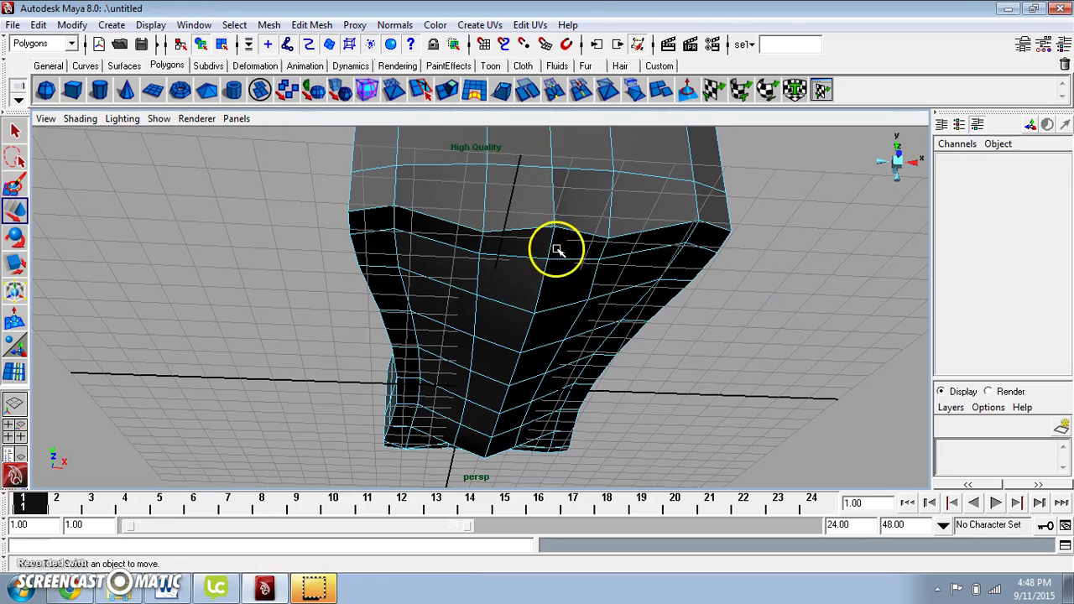
Raise the two bottom edges flanking the centre of the narrow end and pick the edges next to them
{"action": "left_click_drag", "start_coordinate": [562, 217], "coordinate": [478, 271], "text": "alt"}
{"action": "left_click", "coordinate": [762, 409]}
{"action": "left_click", "coordinate": [479, 271]}
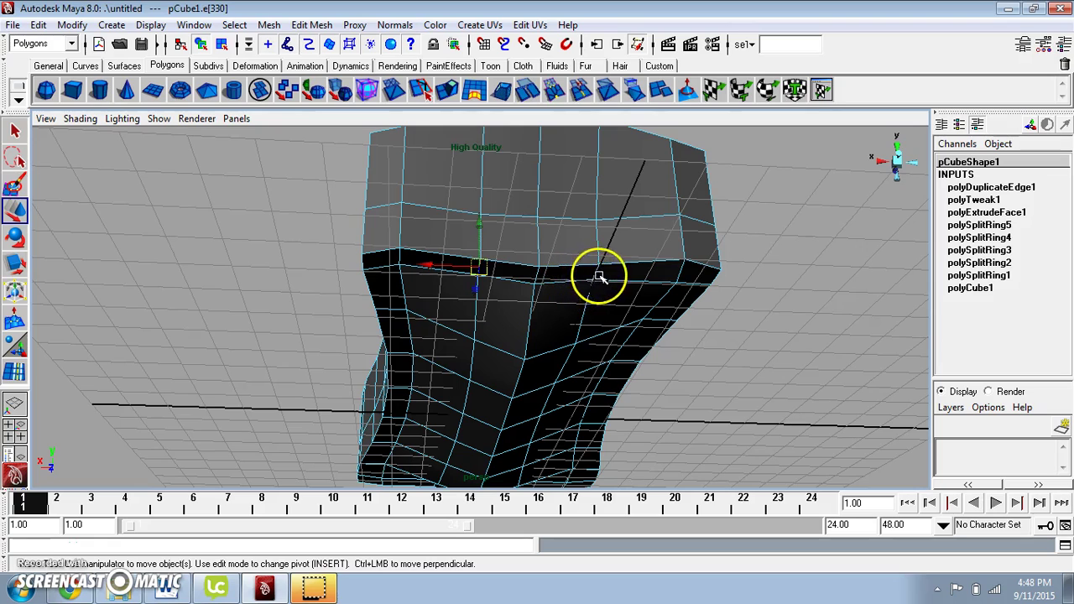
{"action": "left_click_drag", "start_coordinate": [539, 237], "coordinate": [538, 230]}
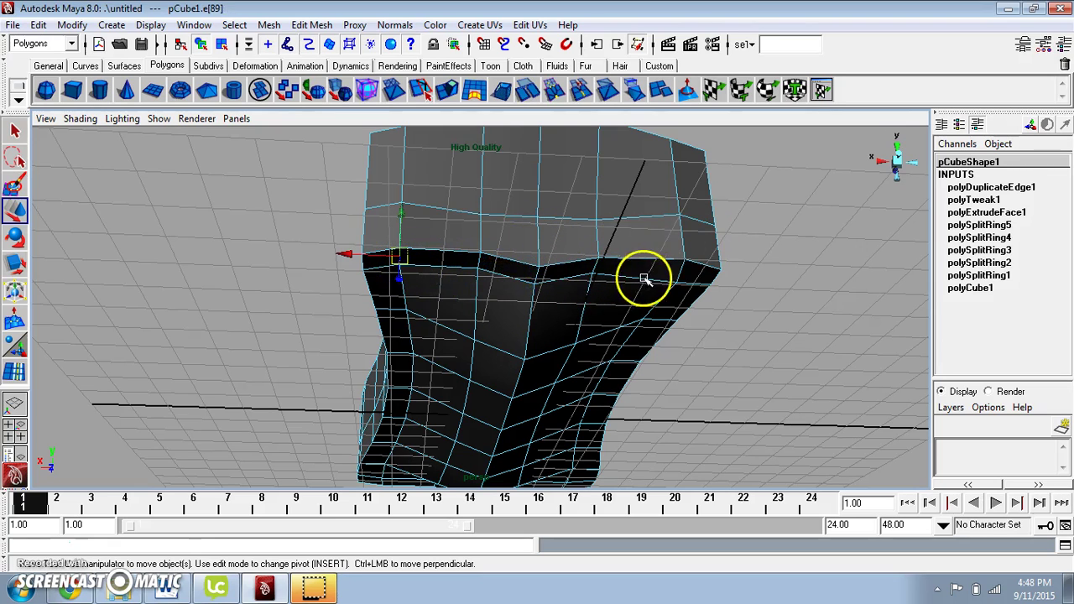
{"action": "left_click_drag", "start_coordinate": [529, 263], "coordinate": [489, 280], "text": "alt"}
{"action": "left_click", "coordinate": [510, 259]}
{"action": "left_click", "coordinate": [520, 241], "text": "shift"}
Raise the lower edges along one side wall in Y, working from the narrow end to the wider end's corner
{"action": "left_click_drag", "start_coordinate": [375, 255], "coordinate": [438, 345]}
{"action": "left_click_drag", "start_coordinate": [435, 304], "coordinate": [439, 286]}
{"action": "left_click_drag", "start_coordinate": [612, 341], "coordinate": [601, 347], "text": "alt"}
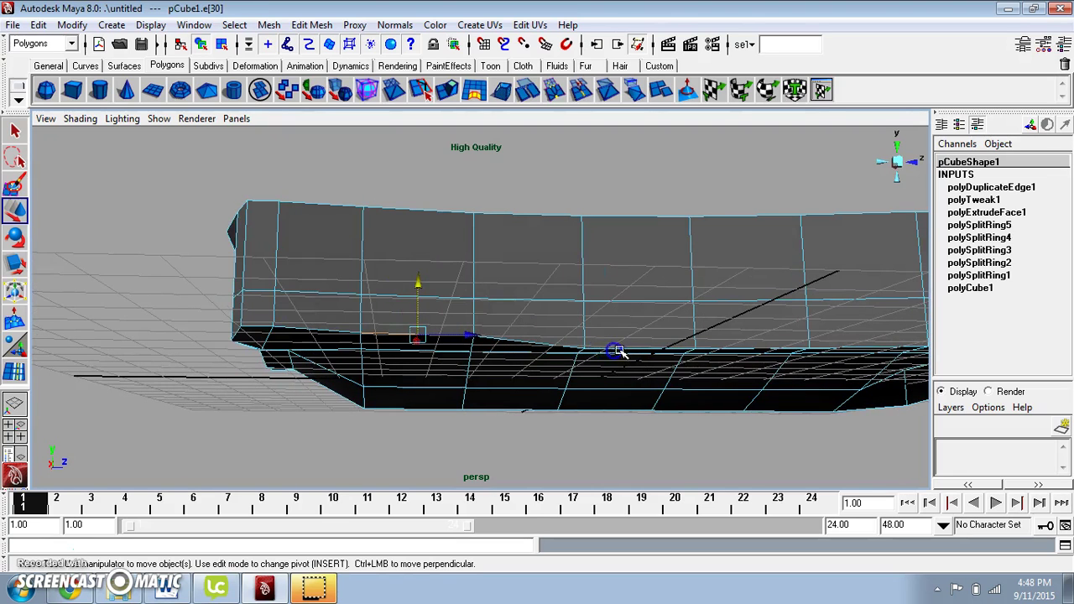
{"action": "left_click", "coordinate": [645, 302]}
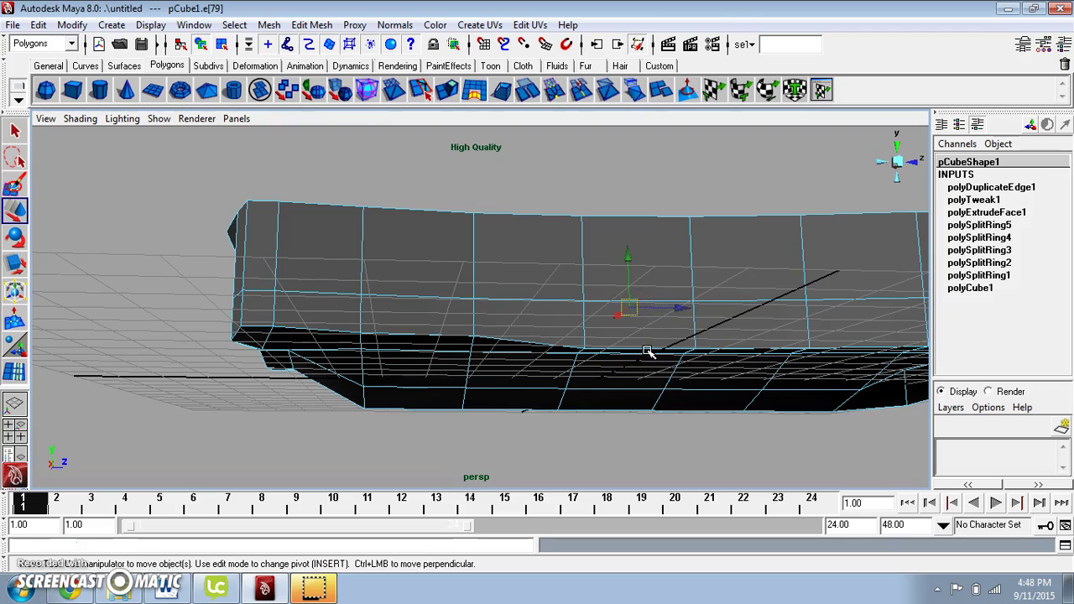
{"action": "left_click_drag", "start_coordinate": [640, 290], "coordinate": [604, 303], "text": "alt"}
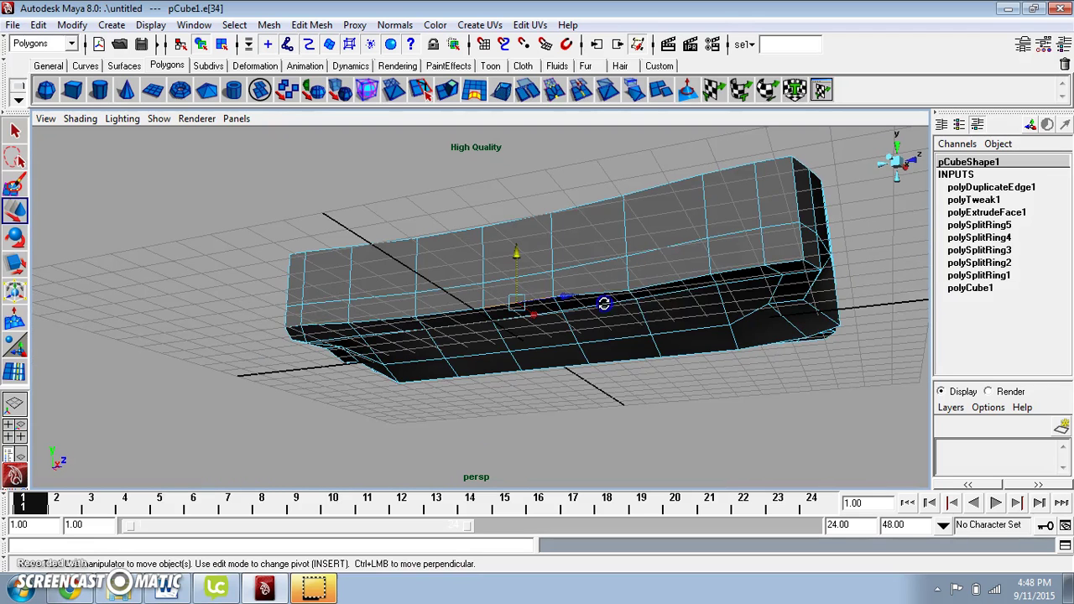
{"action": "left_click", "coordinate": [669, 277]}
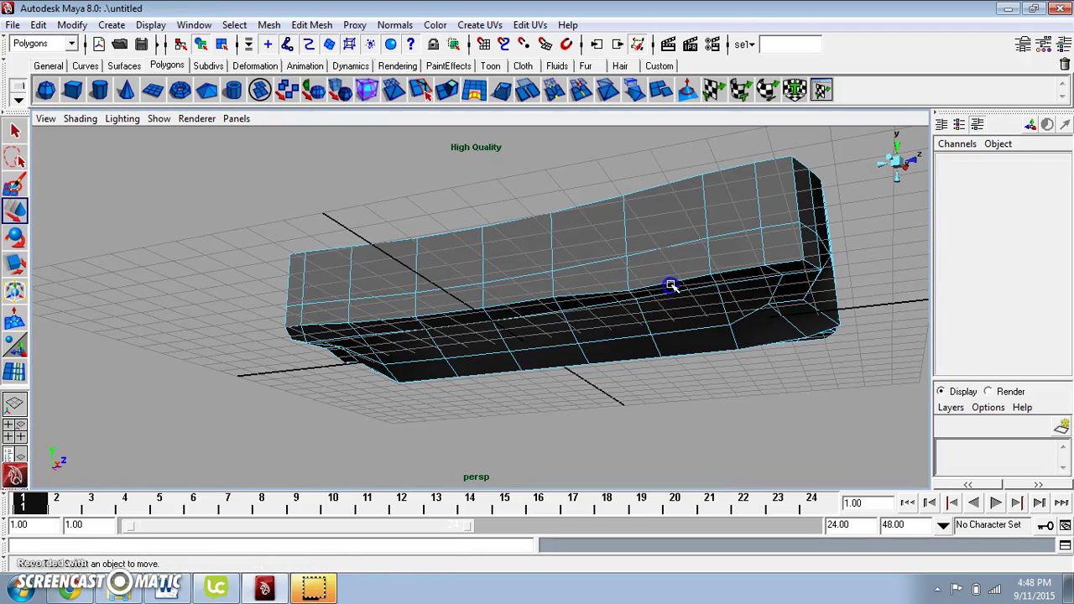
{"action": "left_click", "coordinate": [671, 286]}
{"action": "left_click_drag", "start_coordinate": [726, 246], "coordinate": [719, 268], "text": "alt"}
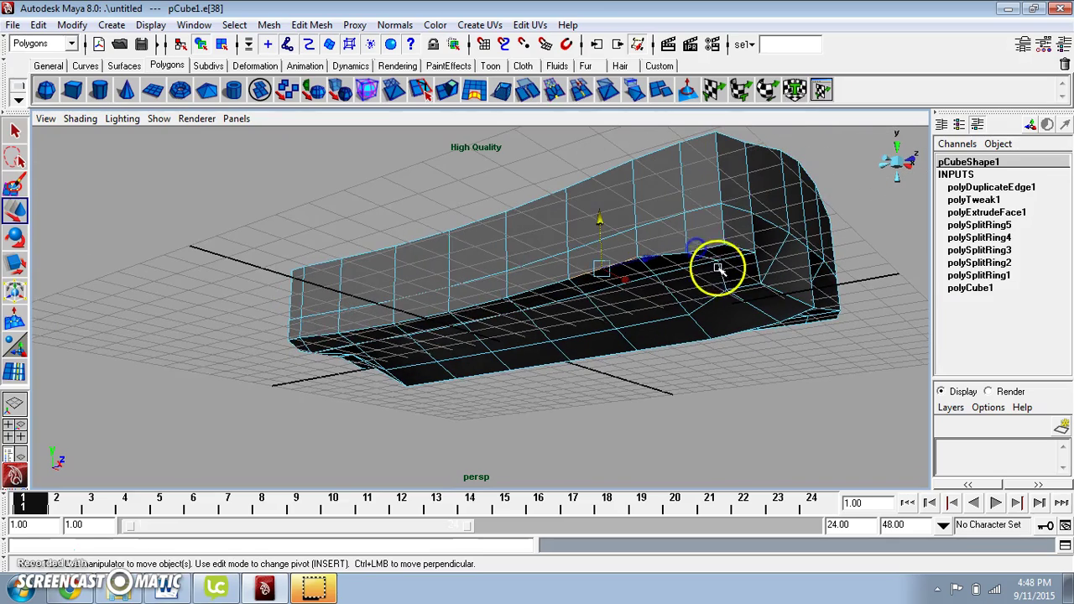
{"action": "left_click_drag", "start_coordinate": [703, 216], "coordinate": [478, 319], "text": "alt"}
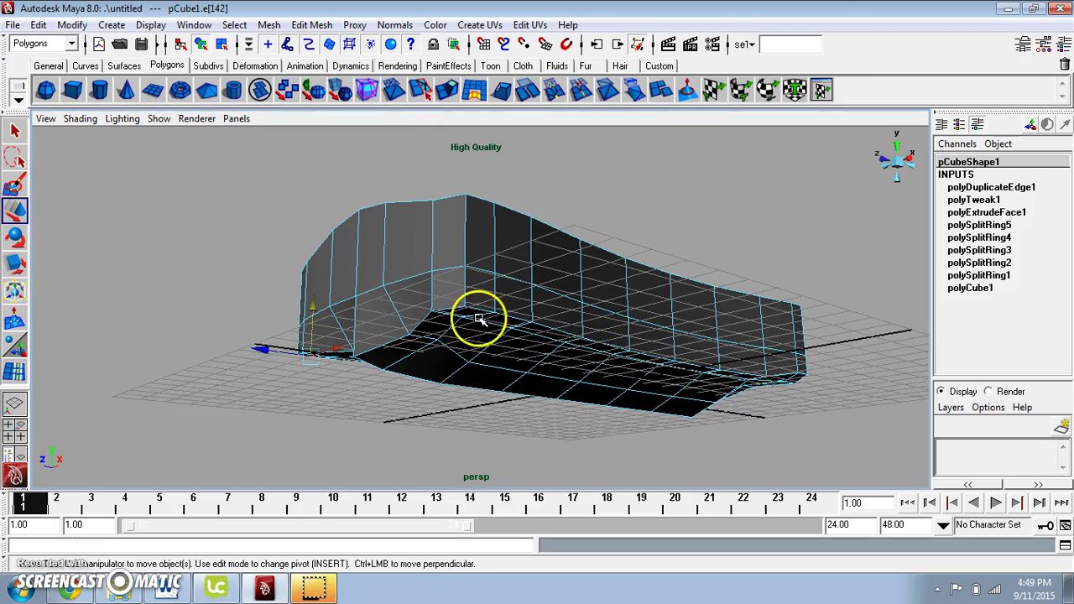
Raise the corner and lower edges along the opposite side wall to match the first side
{"action": "left_click_drag", "start_coordinate": [485, 272], "coordinate": [484, 257]}
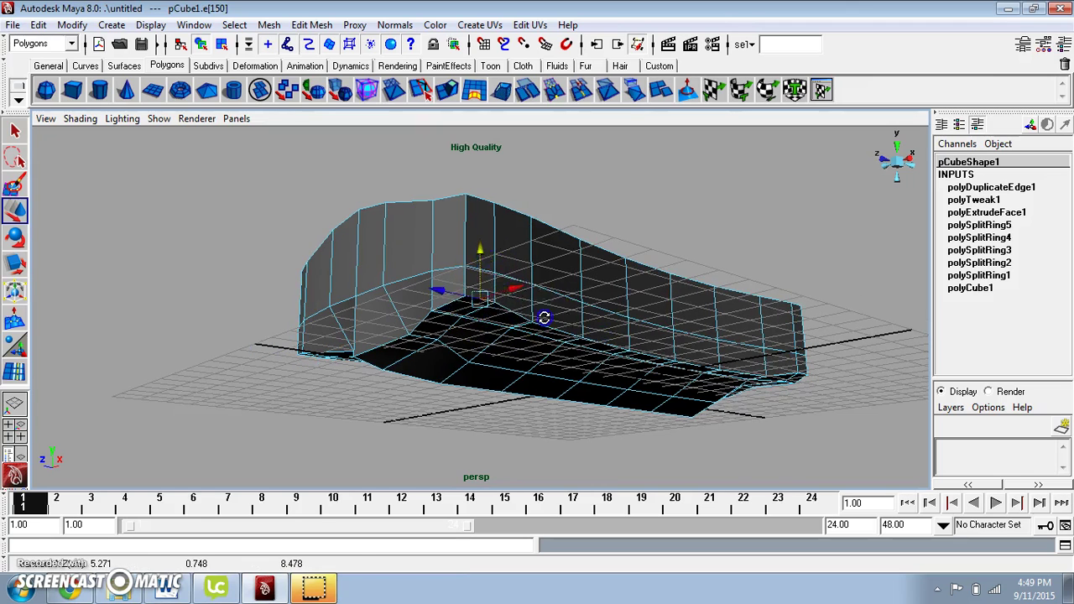
{"action": "left_click_drag", "start_coordinate": [543, 318], "coordinate": [558, 326], "text": "alt"}
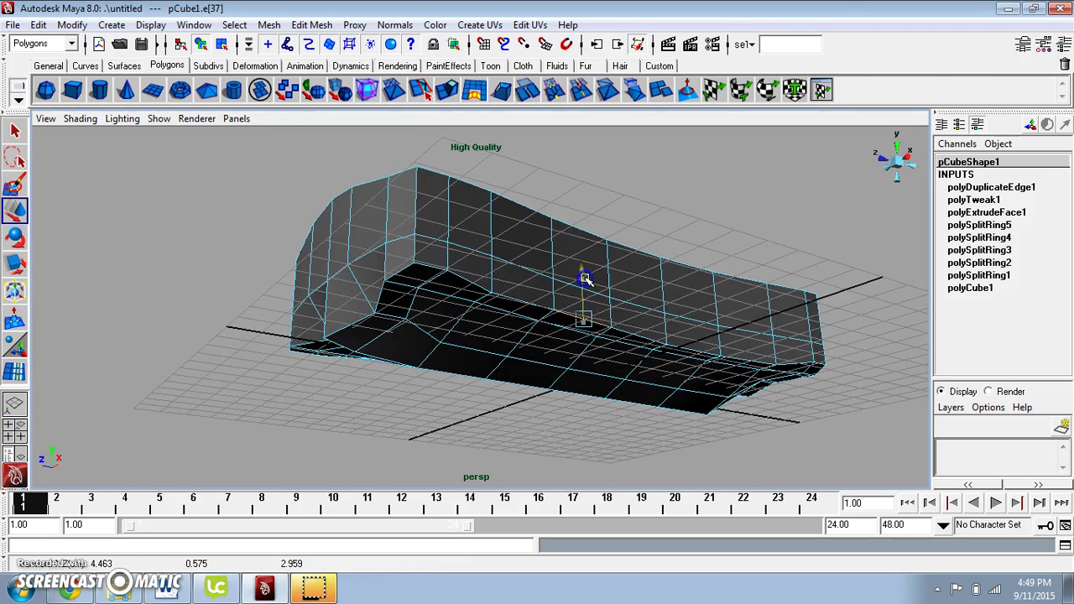
{"action": "left_click_drag", "start_coordinate": [581, 290], "coordinate": [542, 304], "text": "alt"}
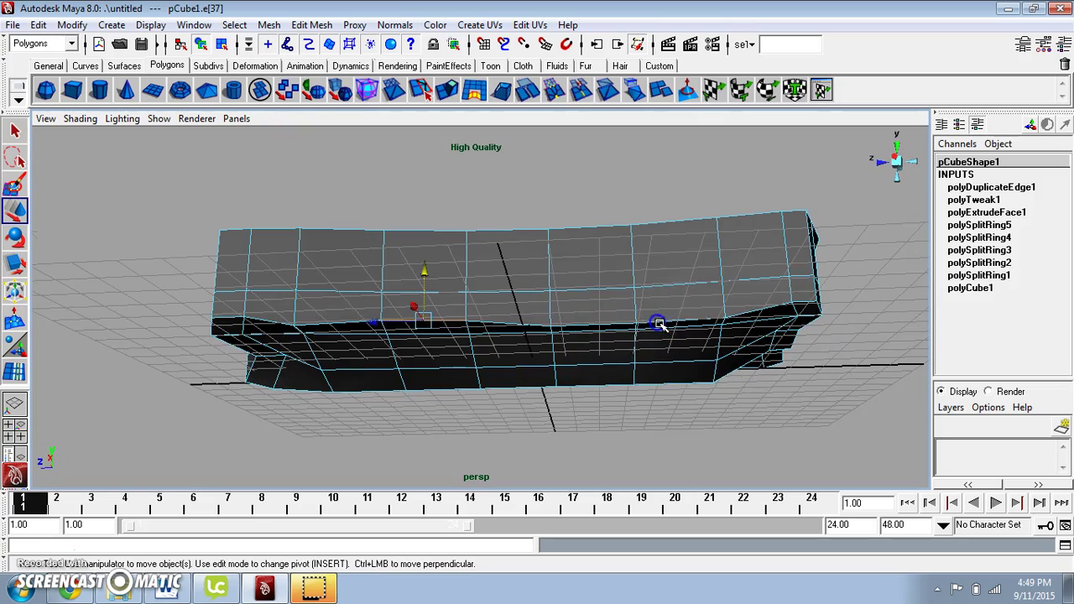
{"action": "left_click_drag", "start_coordinate": [679, 279], "coordinate": [677, 269]}
Switch to vertex selection and raise the low vertex midway along that side wall's bottom edge to line up with its neighbours
{"action": "right_click_drag", "start_coordinate": [563, 296], "coordinate": [528, 326]}
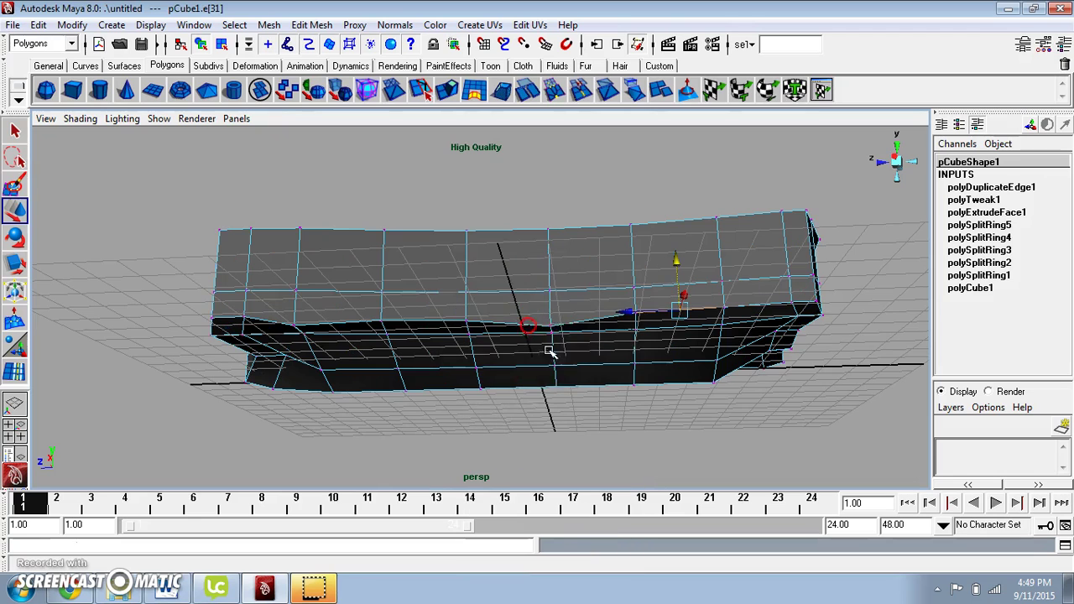
{"action": "left_click", "coordinate": [554, 330]}
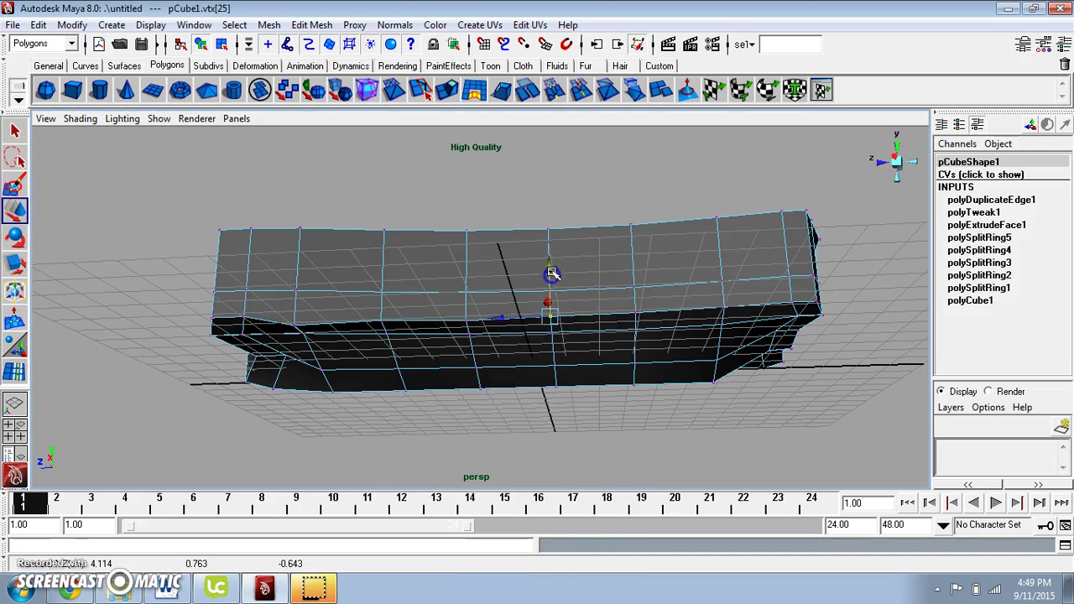
{"action": "left_click_drag", "start_coordinate": [665, 317], "coordinate": [545, 377], "text": "alt"}
{"action": "scroll", "coordinate": [575, 364], "scroll_direction": "down", "scroll_amount": 4}
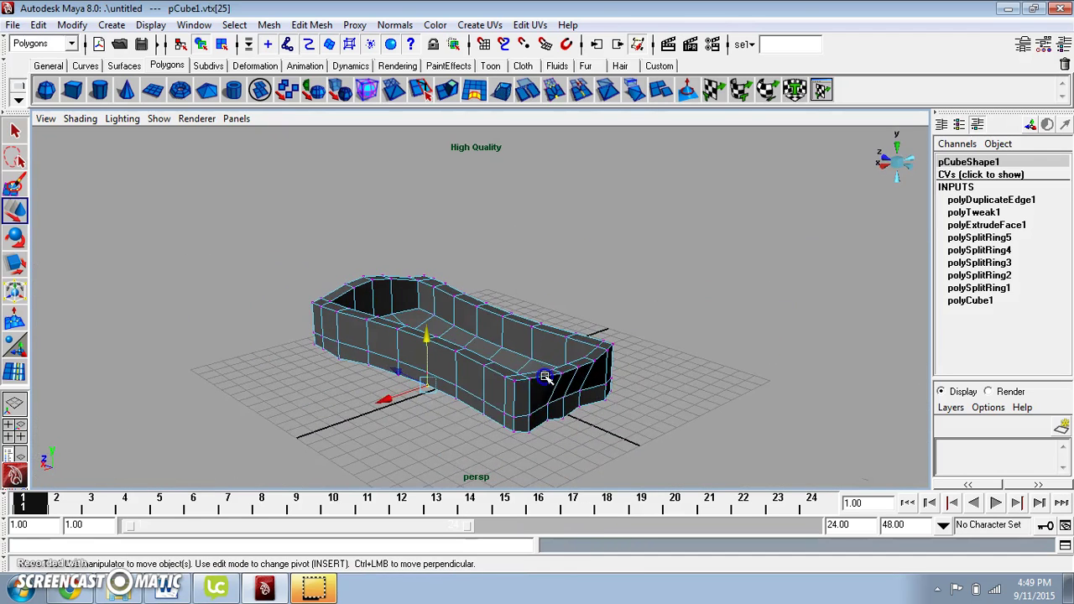
Select the low vertices at the tub's narrow end and shift them slightly along Z
{"action": "right_click_drag", "start_coordinate": [530, 356], "coordinate": [573, 276]}
{"action": "left_click_drag", "start_coordinate": [573, 276], "coordinate": [543, 313], "text": "alt"}
{"action": "left_click", "coordinate": [424, 336]}
{"action": "right_click_drag", "start_coordinate": [491, 295], "coordinate": [450, 290]}
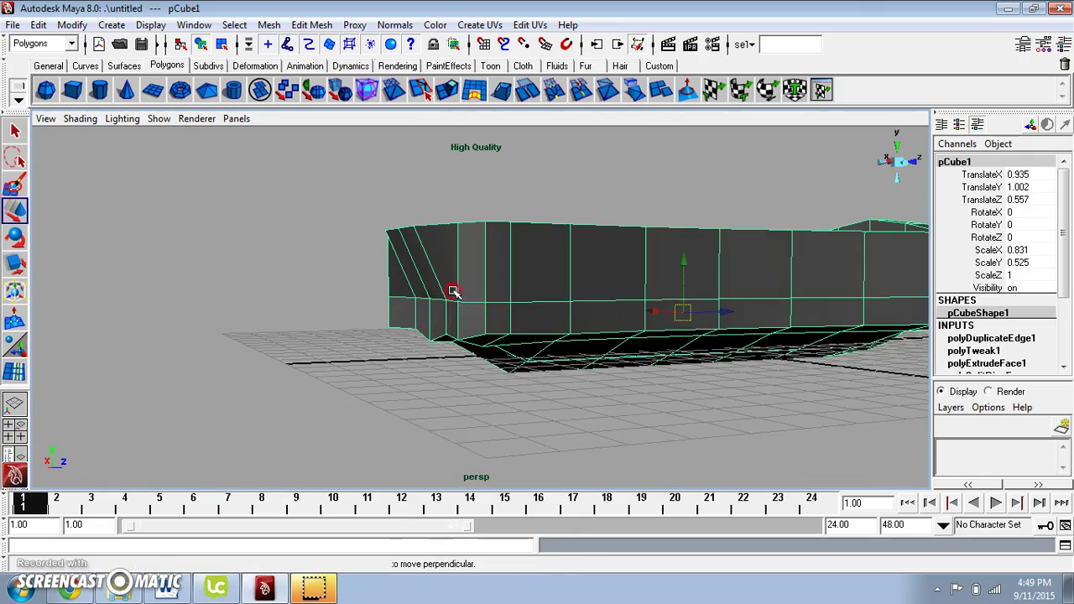
{"action": "left_click_drag", "start_coordinate": [451, 291], "coordinate": [427, 310], "text": "alt"}
{"action": "left_click_drag", "start_coordinate": [385, 342], "coordinate": [385, 342]}
{"action": "left_click", "coordinate": [359, 319]}
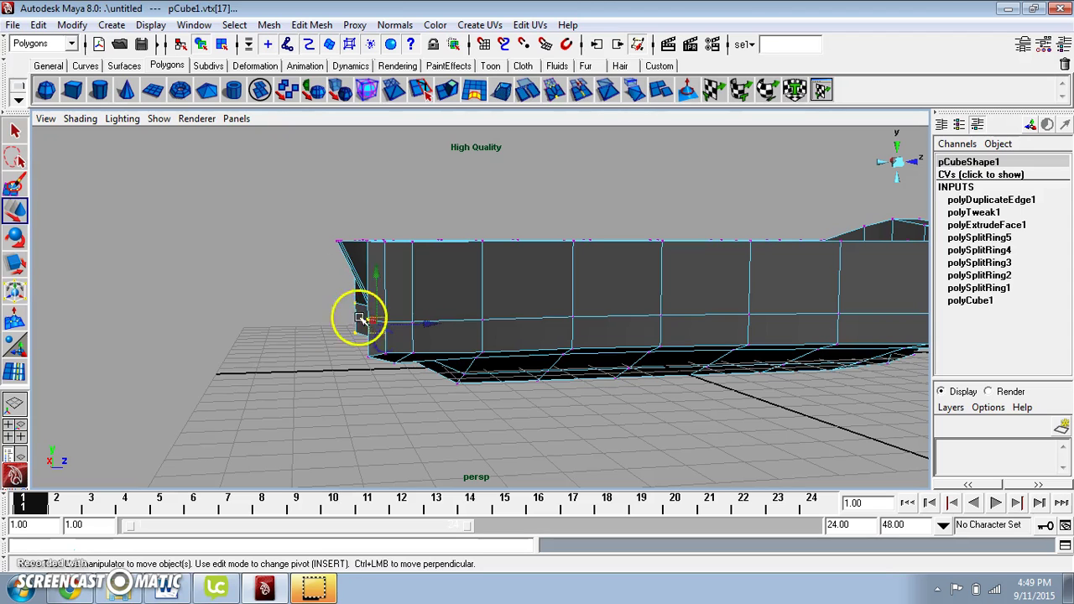
{"action": "middle_click_drag", "start_coordinate": [434, 332], "coordinate": [427, 328]}
{"action": "left_click", "coordinate": [286, 305]}
Return to object selection and select the whole tub mesh
{"action": "left_click_drag", "start_coordinate": [286, 305], "coordinate": [390, 307], "text": "alt"}
{"action": "left_click_drag", "start_coordinate": [471, 317], "coordinate": [520, 355], "text": "alt"}
{"action": "right_click_drag", "start_coordinate": [523, 294], "coordinate": [594, 288]}
{"action": "left_click", "coordinate": [593, 290]}
{"action": "left_click_drag", "start_coordinate": [594, 290], "coordinate": [533, 377], "text": "alt"}
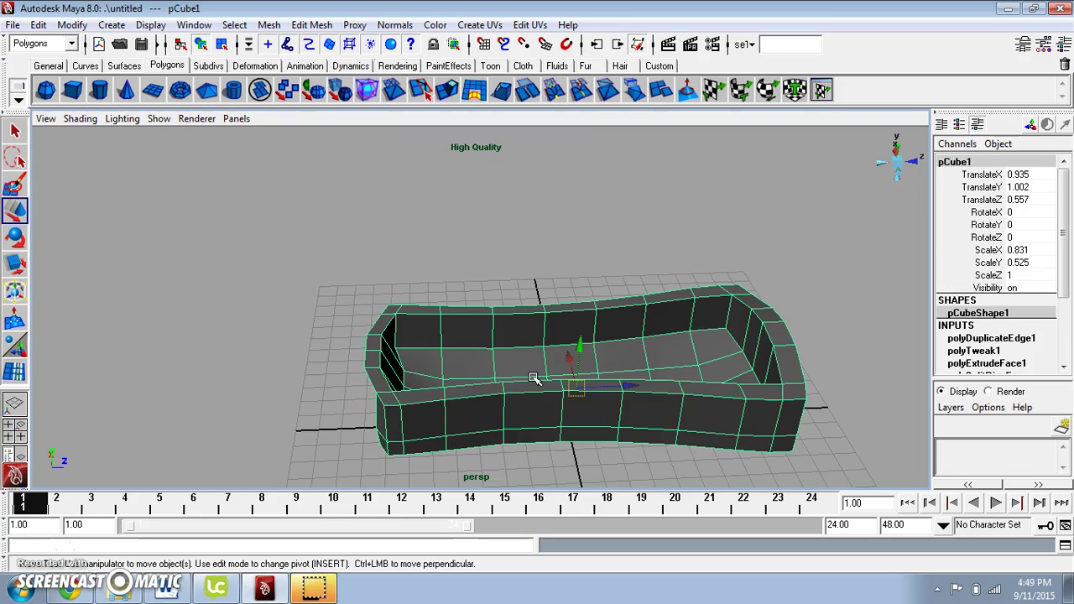
Create a small separate polygon cube a good distance beyond the tub's -Z end
{"action": "left_click", "coordinate": [73, 90]}
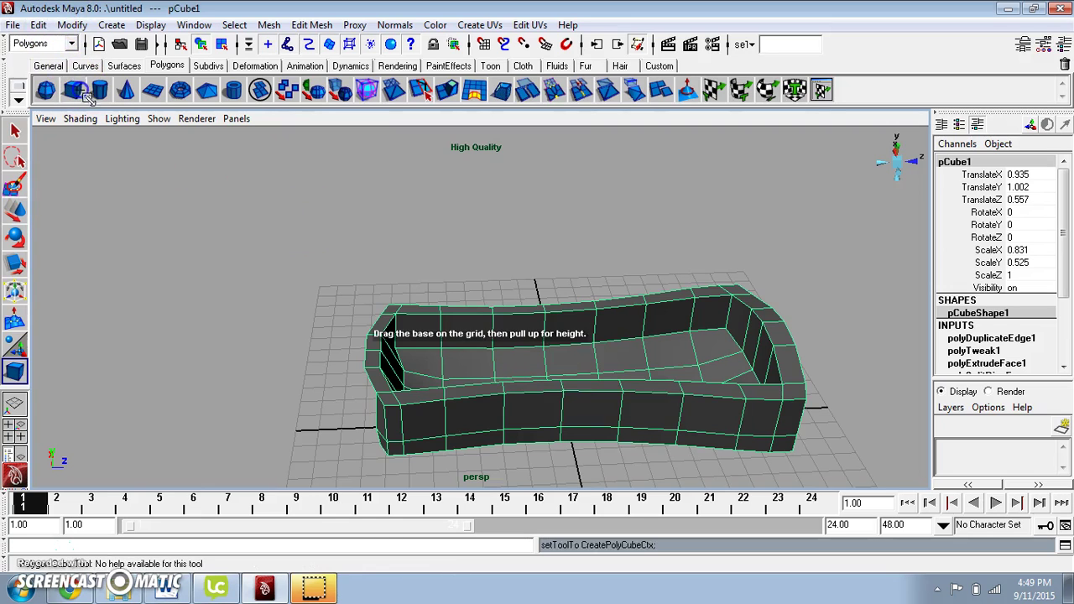
{"action": "scroll", "coordinate": [240, 330], "scroll_direction": "down", "scroll_amount": 3}
{"action": "left_click_drag", "start_coordinate": [256, 344], "coordinate": [248, 298]}
{"action": "scroll", "coordinate": [249, 305], "scroll_direction": "up", "scroll_amount": 3}
{"action": "middle_click", "coordinate": [247, 310]}
{"action": "middle_click_drag", "start_coordinate": [247, 311], "coordinate": [276, 317], "text": "alt"}
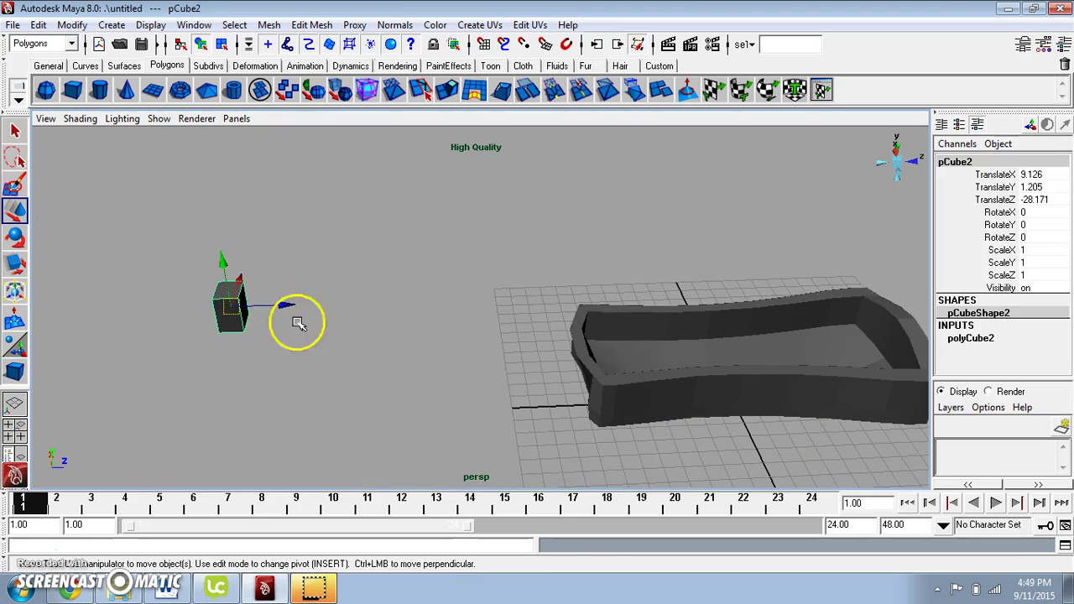
{"action": "left_click_drag", "start_coordinate": [352, 314], "coordinate": [461, 267], "text": "alt"}
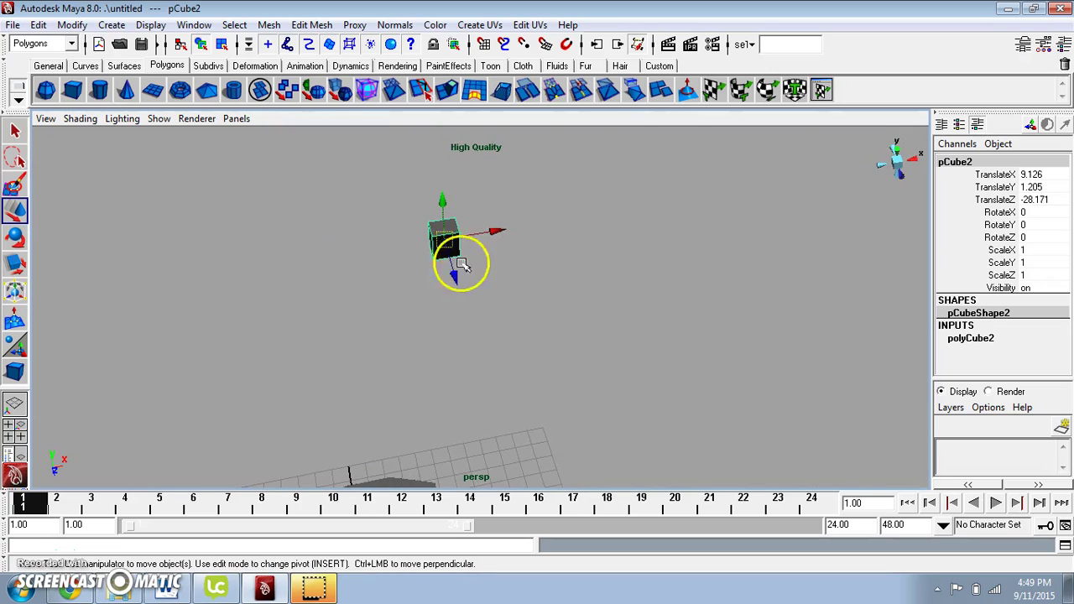
{"action": "middle_click_drag", "start_coordinate": [485, 313], "coordinate": [522, 221], "text": "alt"}
{"action": "left_click_drag", "start_coordinate": [444, 348], "coordinate": [575, 335], "text": "alt"}
Paint-select the outer faces of the tub's +Z end in face mode with the Paint Selection tool
{"action": "left_click", "coordinate": [590, 334]}
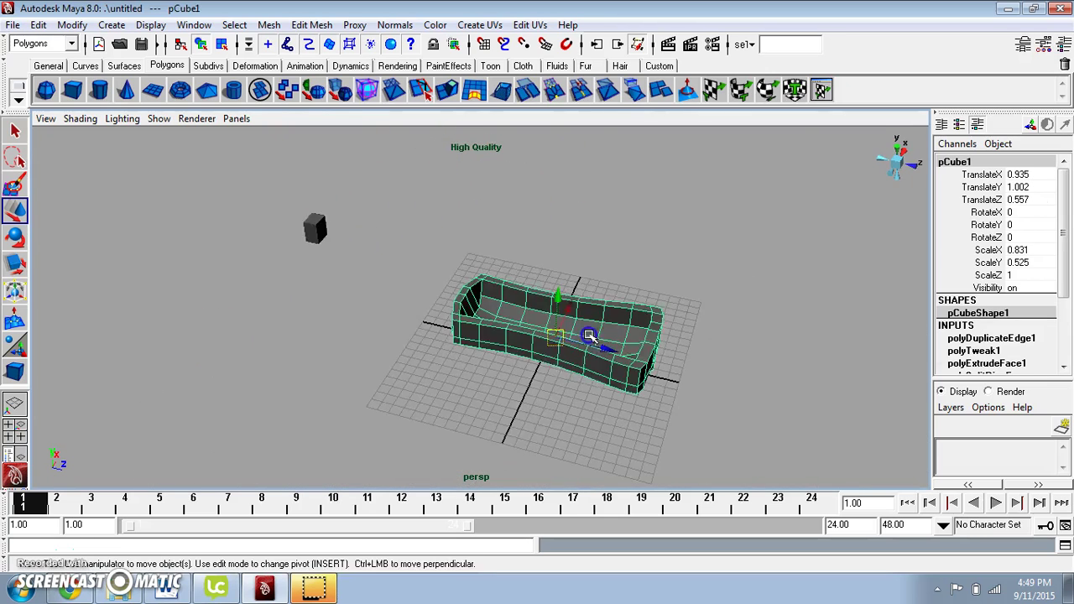
{"action": "scroll", "coordinate": [589, 334], "scroll_direction": "up", "scroll_amount": 4}
{"action": "scroll", "coordinate": [616, 354], "scroll_direction": "up", "scroll_amount": 2}
{"action": "scroll", "coordinate": [574, 335], "scroll_direction": "down", "scroll_amount": 1}
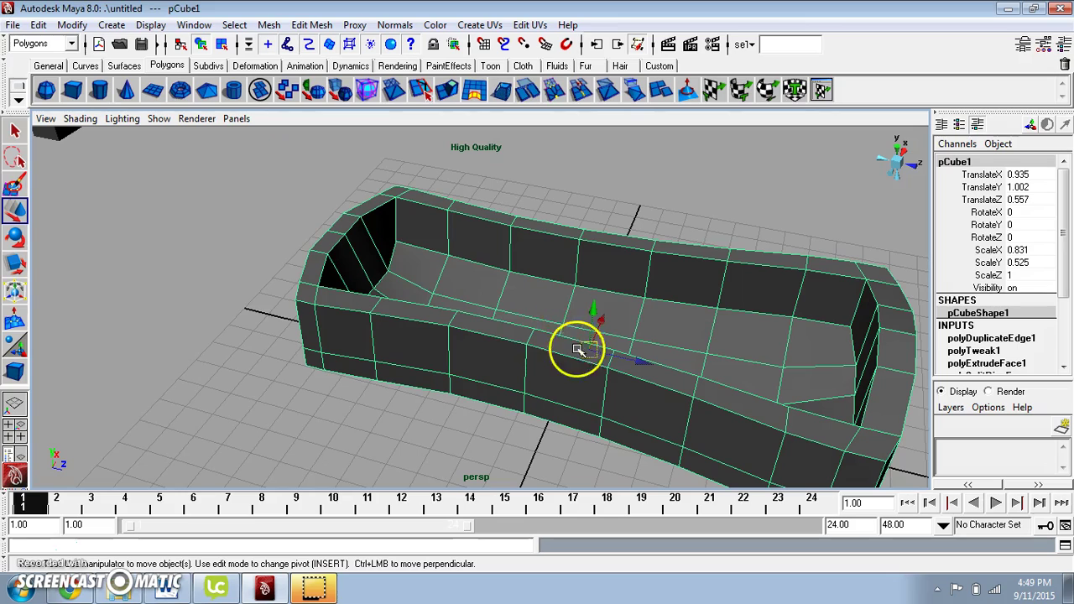
{"action": "left_click", "coordinate": [14, 183]}
{"action": "left_click_drag", "start_coordinate": [641, 224], "coordinate": [551, 218], "text": "alt"}
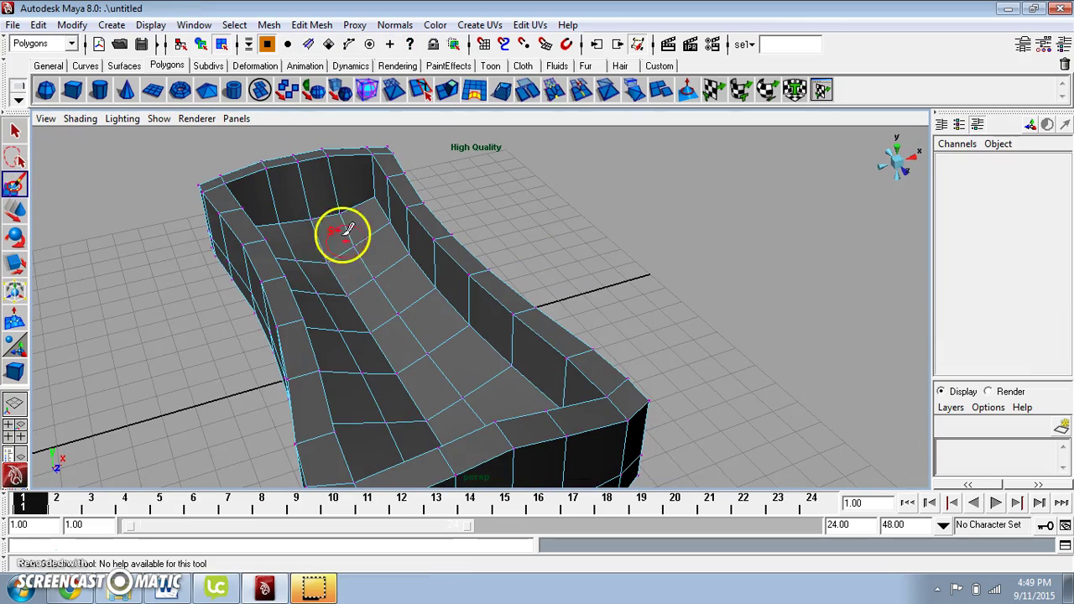
{"action": "right_click_drag", "start_coordinate": [333, 214], "coordinate": [333, 249]}
{"action": "mouse_move", "coordinate": [333, 249]}
{"action": "left_mouse_down", "text": "alt"}
{"action": "mouse_move", "coordinate": [311, 232]}
{"action": "mouse_move", "coordinate": [324, 223]}
{"action": "mouse_move", "coordinate": [389, 361]}
{"action": "mouse_move", "coordinate": [311, 384]}
{"action": "mouse_move", "coordinate": [304, 377]}
{"action": "mouse_move", "coordinate": [515, 360]}
{"action": "mouse_move", "coordinate": [499, 342]}
{"action": "mouse_move", "coordinate": [582, 330]}
{"action": "mouse_move", "coordinate": [556, 319]}
{"action": "mouse_move", "coordinate": [532, 226]}
{"action": "mouse_move", "coordinate": [280, 241]}
{"action": "left_mouse_up", "text": "alt"}
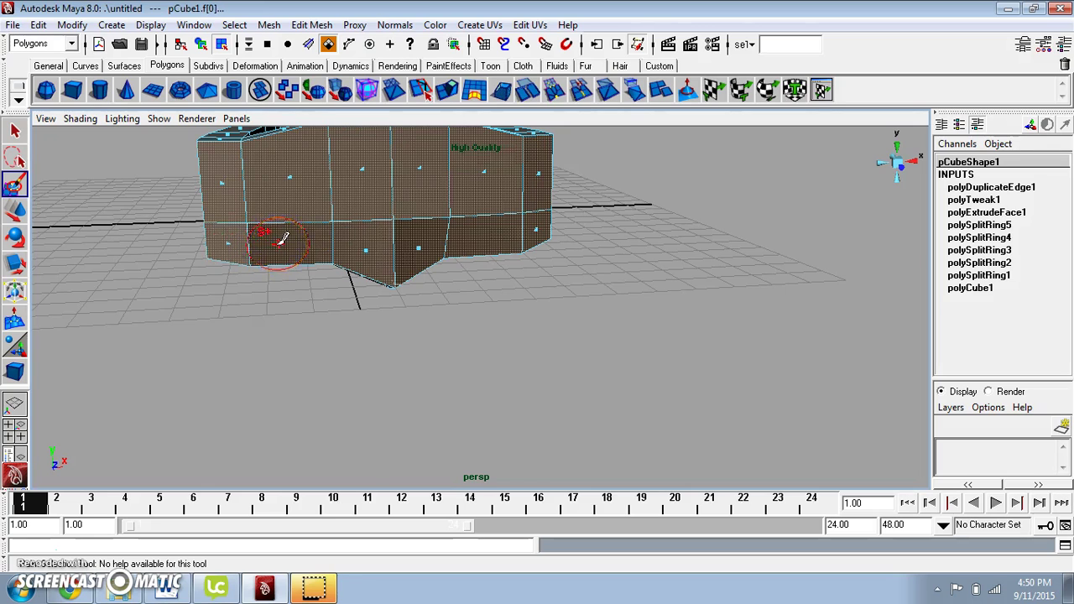
Add the inner wall faces of the +Z end to the painted face selection
{"action": "scroll", "coordinate": [426, 272], "scroll_direction": "down", "scroll_amount": 5}
{"action": "left_click_drag", "start_coordinate": [424, 271], "coordinate": [660, 248], "text": "alt"}
{"action": "middle_click_drag", "start_coordinate": [659, 249], "coordinate": [538, 341], "text": "alt"}
{"action": "scroll", "coordinate": [554, 325], "scroll_direction": "up", "scroll_amount": 3}
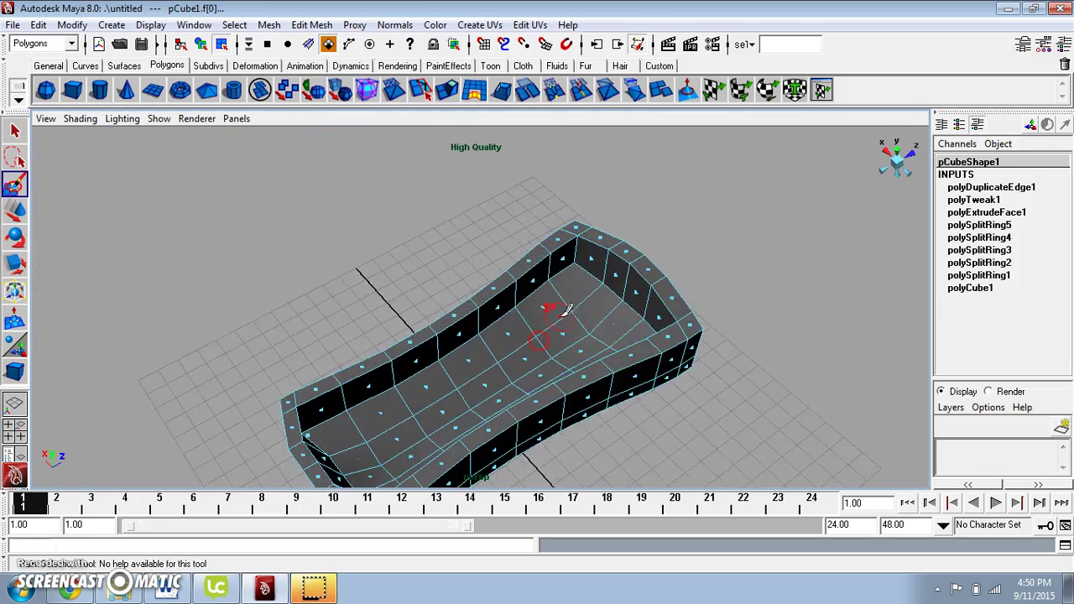
{"action": "left_click_drag", "start_coordinate": [566, 310], "coordinate": [620, 244], "text": "alt"}
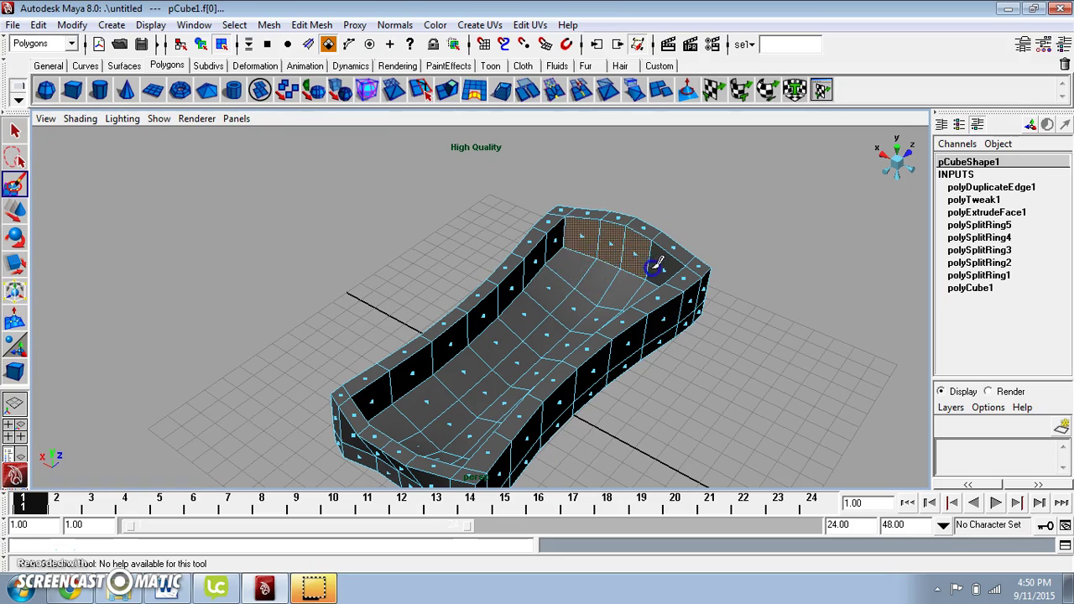
{"action": "left_click_drag", "start_coordinate": [662, 271], "coordinate": [499, 344], "text": "alt"}
Add the outer and inner faces of the -Z end to the painted face selection
{"action": "left_click_drag", "start_coordinate": [489, 323], "coordinate": [581, 320]}
{"action": "left_click_drag", "start_coordinate": [443, 354], "coordinate": [686, 354], "text": "alt"}
{"action": "mouse_move", "coordinate": [469, 369]}
{"action": "left_mouse_down", "text": "alt"}
{"action": "mouse_move", "coordinate": [516, 338]}
{"action": "mouse_move", "coordinate": [490, 337]}
{"action": "left_mouse_up", "text": "alt"}
{"action": "mouse_move", "coordinate": [424, 330]}
{"action": "left_mouse_down"}
{"action": "mouse_move", "coordinate": [420, 356]}
{"action": "mouse_move", "coordinate": [311, 311]}
{"action": "mouse_move", "coordinate": [473, 309]}
{"action": "left_mouse_up"}
{"action": "left_click_drag", "start_coordinate": [798, 360], "coordinate": [765, 343], "text": "alt"}
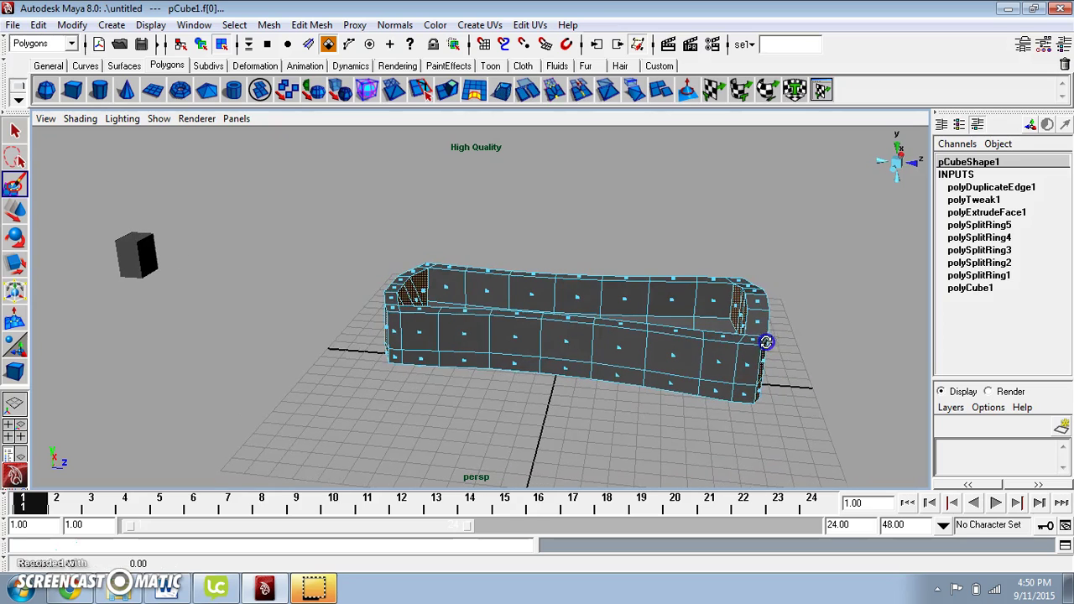
Switch to the Move tool and open the UV Texture Editor for the selected end faces
{"action": "left_click", "coordinate": [15, 210]}
{"action": "left_click_drag", "start_coordinate": [359, 317], "coordinate": [617, 342], "text": "alt"}
{"action": "left_click", "coordinate": [496, 50]}
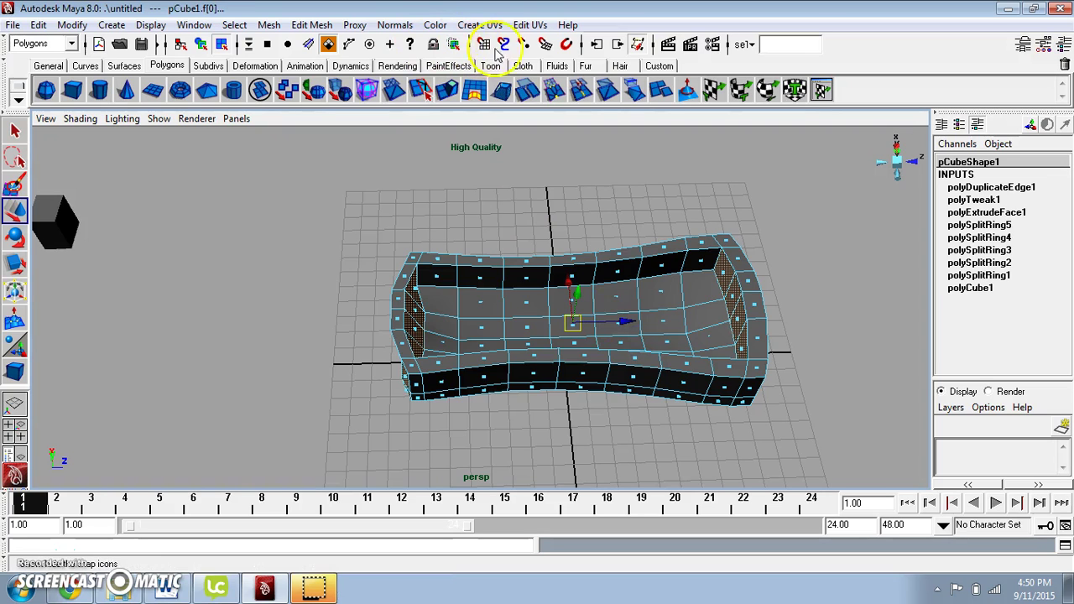
{"action": "left_click", "coordinate": [527, 25]}
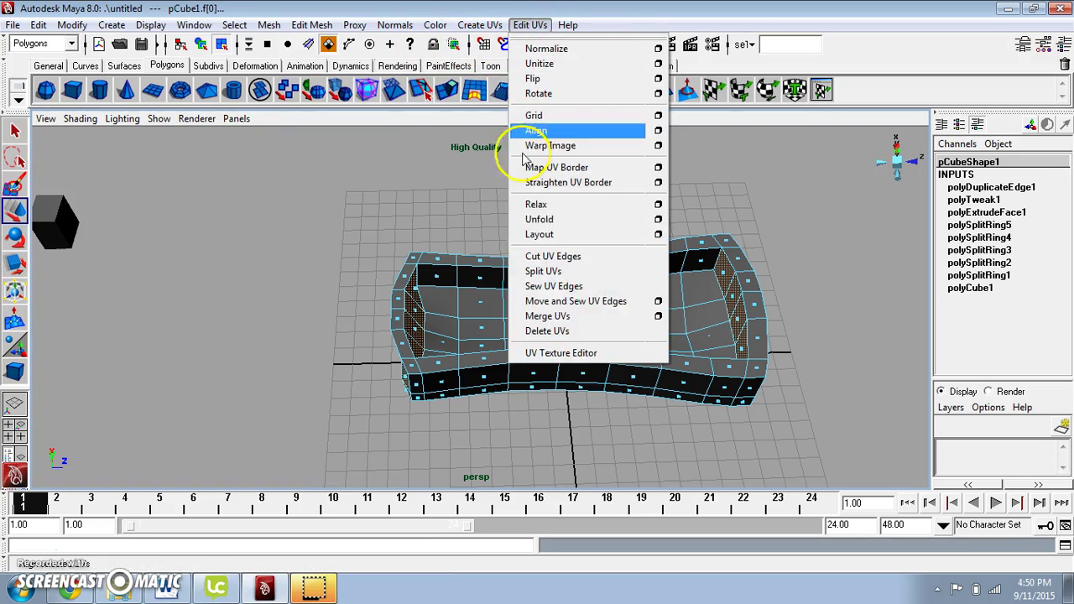
{"action": "left_click", "coordinate": [546, 354]}
Apply planar mapping to the end faces, fitted to the bounding box and projected from the Z axis
{"action": "left_click", "coordinate": [479, 25]}
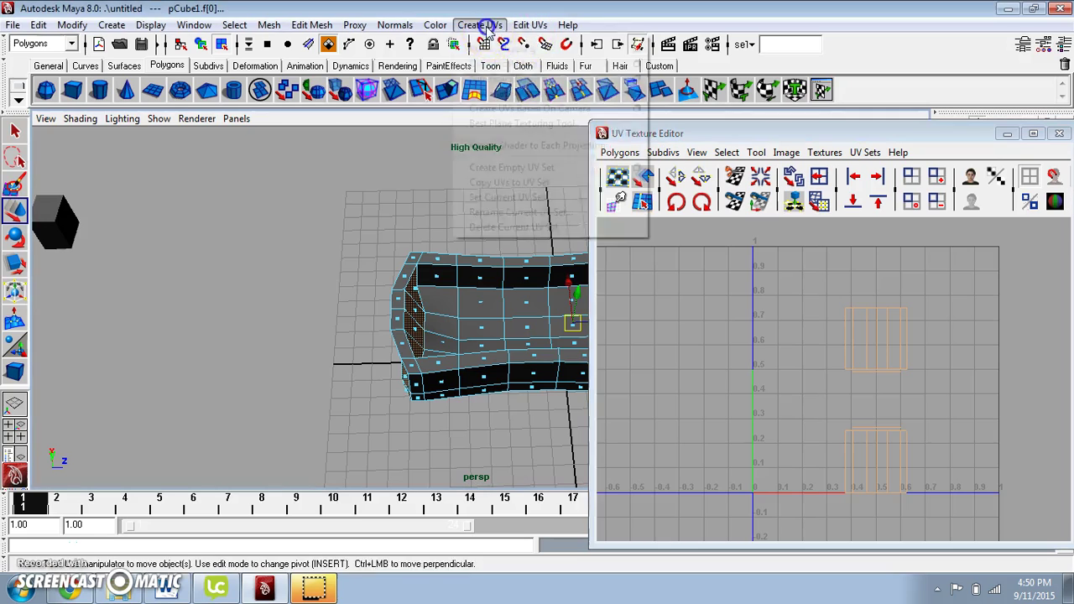
{"action": "left_click", "coordinate": [636, 48]}
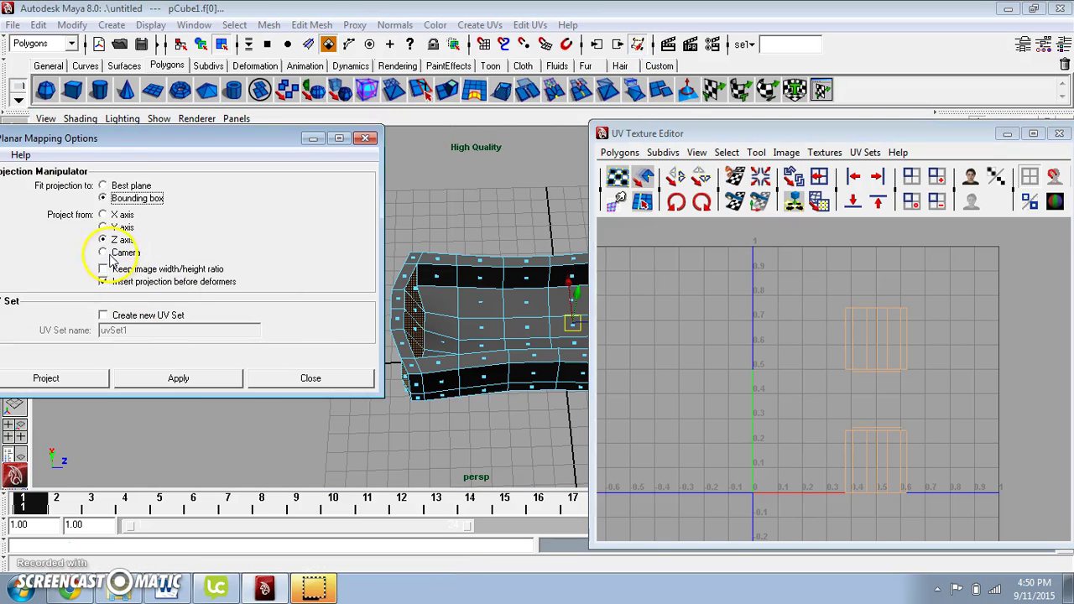
{"action": "left_click", "coordinate": [62, 381]}
Scale down the end-face projection and narrow its width in UV space to suit the end's proportions
{"action": "scroll", "coordinate": [906, 340], "scroll_direction": "down", "scroll_amount": 4}
{"action": "left_click_drag", "start_coordinate": [951, 286], "coordinate": [849, 370]}
{"action": "scroll", "coordinate": [923, 354], "scroll_direction": "up", "scroll_amount": 1}
{"action": "scroll", "coordinate": [917, 367], "scroll_direction": "up", "scroll_amount": 1}
{"action": "left_click_drag", "start_coordinate": [970, 368], "coordinate": [902, 369]}
{"action": "scroll", "coordinate": [891, 382], "scroll_direction": "down", "scroll_amount": 2}
{"action": "scroll", "coordinate": [892, 382], "scroll_direction": "down", "scroll_amount": 1}
Move the end-face UV shell above the 0–1 grid on its negative U side, and deselect it
{"action": "left_click", "coordinate": [849, 383]}
{"action": "left_click_drag", "start_coordinate": [829, 378], "coordinate": [708, 283]}
{"action": "left_click", "coordinate": [652, 377]}
{"action": "left_click", "coordinate": [725, 343]}
{"action": "left_click_drag", "start_coordinate": [759, 256], "coordinate": [748, 263]}
{"action": "left_click", "coordinate": [431, 206]}
Move the UV Texture Editor aside and paint-select the outer faces of the tub's -X side wall
{"action": "right_click_drag", "start_coordinate": [472, 296], "coordinate": [506, 277]}
{"action": "left_click_drag", "start_coordinate": [544, 321], "coordinate": [43, 184], "text": "alt"}
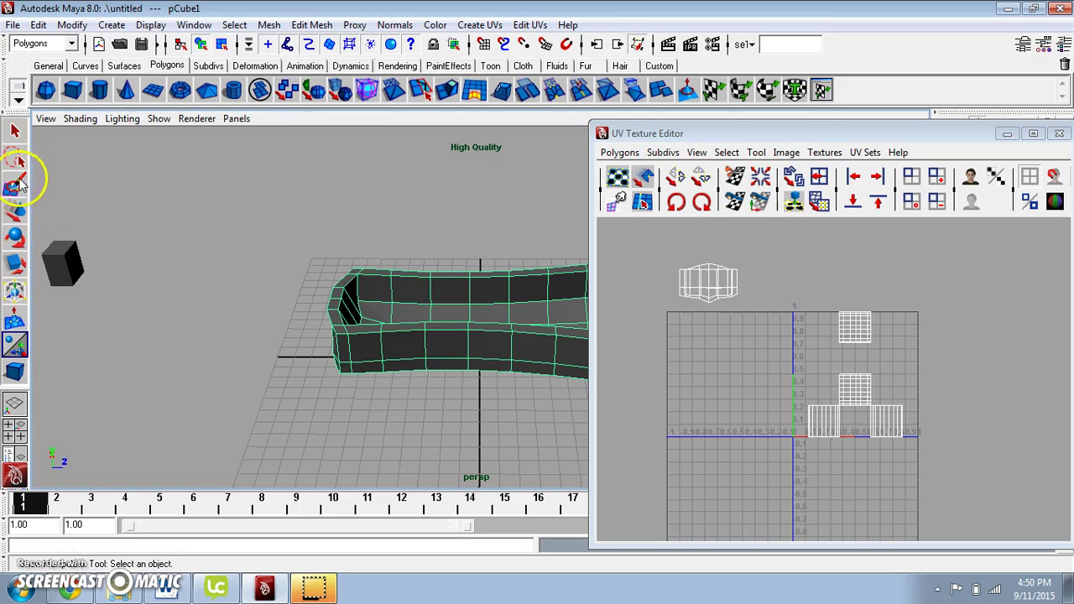
{"action": "left_click", "coordinate": [12, 186]}
{"action": "left_click_drag", "start_coordinate": [841, 132], "coordinate": [1031, 130]}
{"action": "scroll", "coordinate": [523, 334], "scroll_direction": "up", "scroll_amount": 1}
{"action": "left_click_drag", "start_coordinate": [522, 334], "coordinate": [403, 326], "text": "alt"}
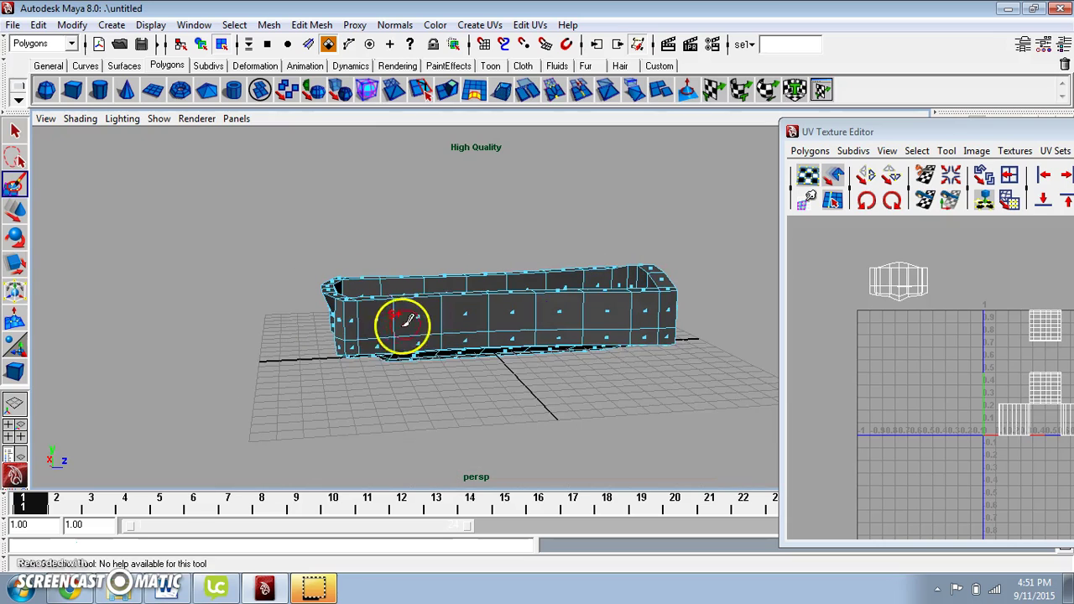
{"action": "left_click", "coordinate": [364, 320]}
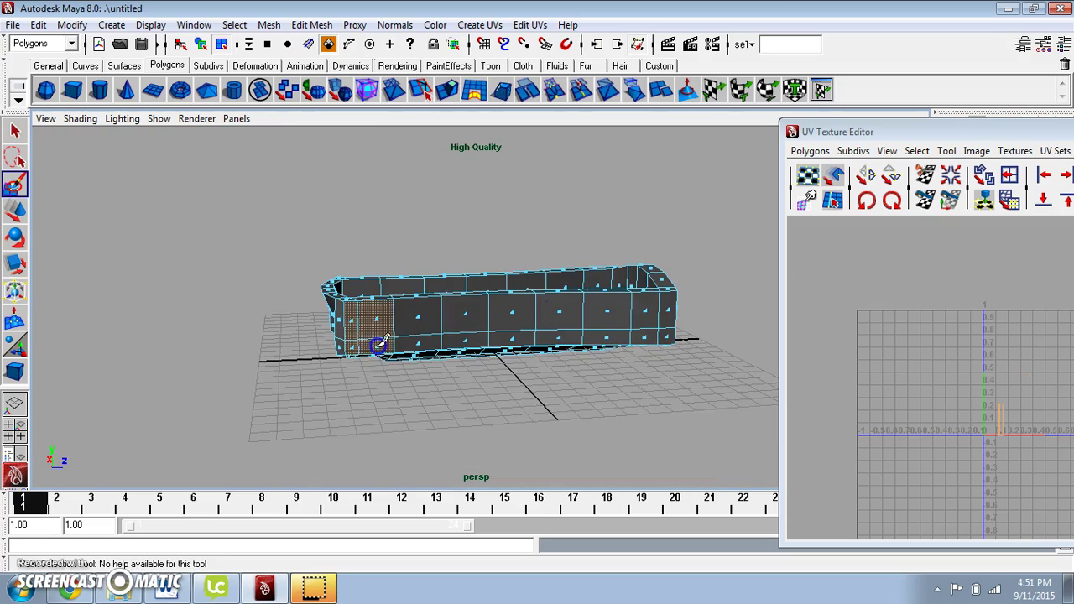
{"action": "mouse_move", "coordinate": [418, 321]}
{"action": "left_mouse_down"}
{"action": "mouse_move", "coordinate": [520, 314]}
{"action": "mouse_move", "coordinate": [577, 334]}
{"action": "mouse_move", "coordinate": [611, 320]}
{"action": "left_mouse_up"}
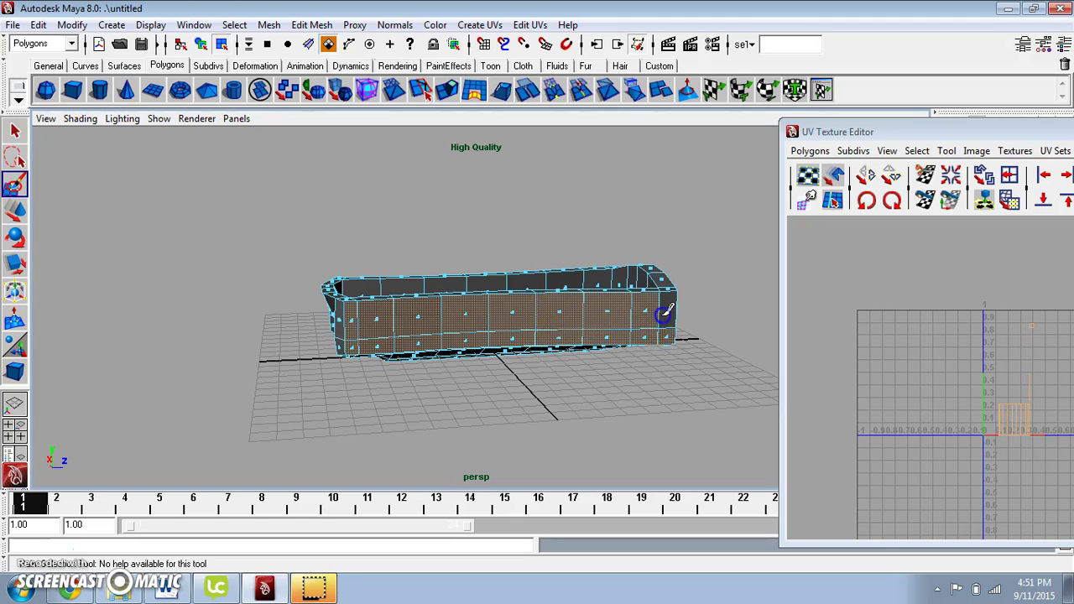
Add the -X side wall's inner faces and the opposite side wall's outer and inner faces to the selection
{"action": "left_click_drag", "start_coordinate": [504, 337], "coordinate": [748, 335], "text": "alt"}
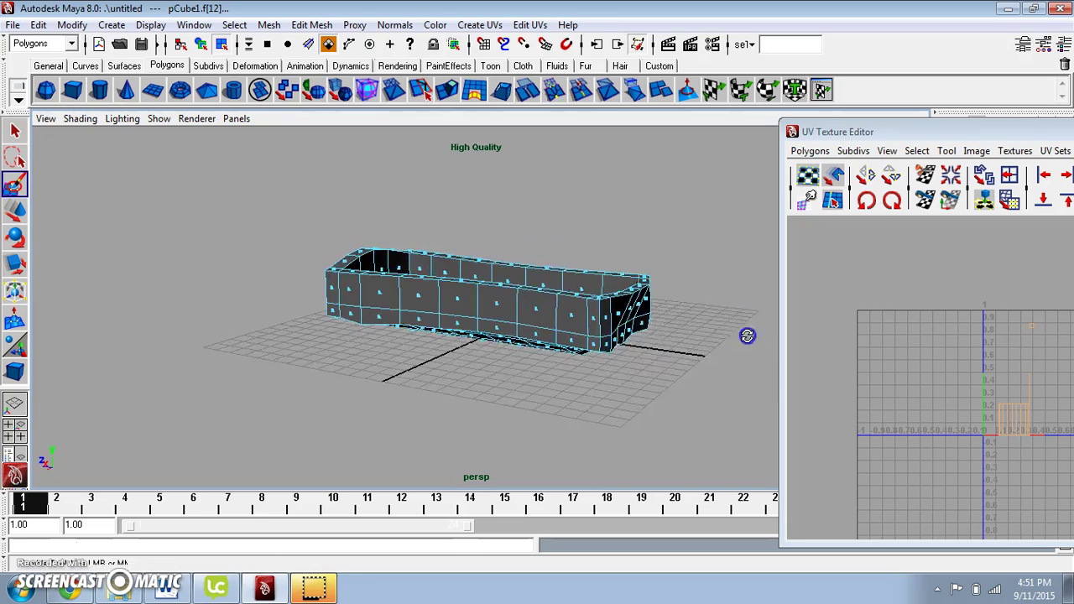
{"action": "left_click_drag", "start_coordinate": [508, 315], "coordinate": [554, 350], "text": "alt"}
{"action": "scroll", "coordinate": [558, 345], "scroll_direction": "up", "scroll_amount": 1}
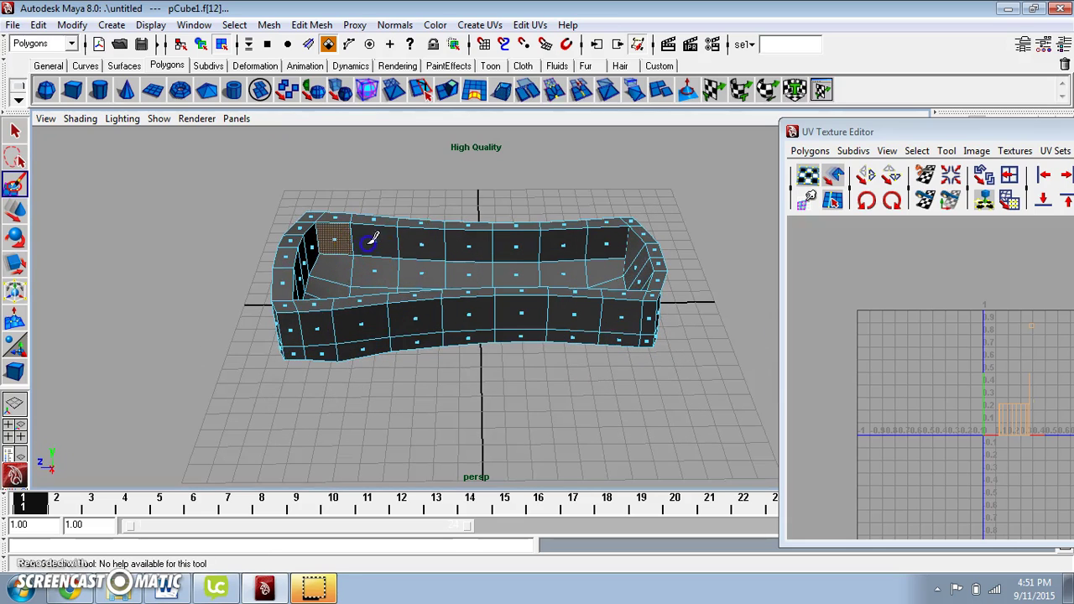
{"action": "mouse_move", "coordinate": [430, 243]}
{"action": "left_mouse_down"}
{"action": "mouse_move", "coordinate": [601, 244]}
{"action": "mouse_move", "coordinate": [409, 289]}
{"action": "mouse_move", "coordinate": [315, 297]}
{"action": "mouse_move", "coordinate": [370, 297]}
{"action": "mouse_move", "coordinate": [602, 252]}
{"action": "mouse_move", "coordinate": [539, 274]}
{"action": "mouse_move", "coordinate": [336, 283]}
{"action": "mouse_move", "coordinate": [439, 275]}
{"action": "mouse_move", "coordinate": [274, 304]}
{"action": "mouse_move", "coordinate": [267, 339]}
{"action": "mouse_move", "coordinate": [307, 305]}
{"action": "mouse_move", "coordinate": [350, 333]}
{"action": "mouse_move", "coordinate": [417, 300]}
{"action": "left_mouse_up"}
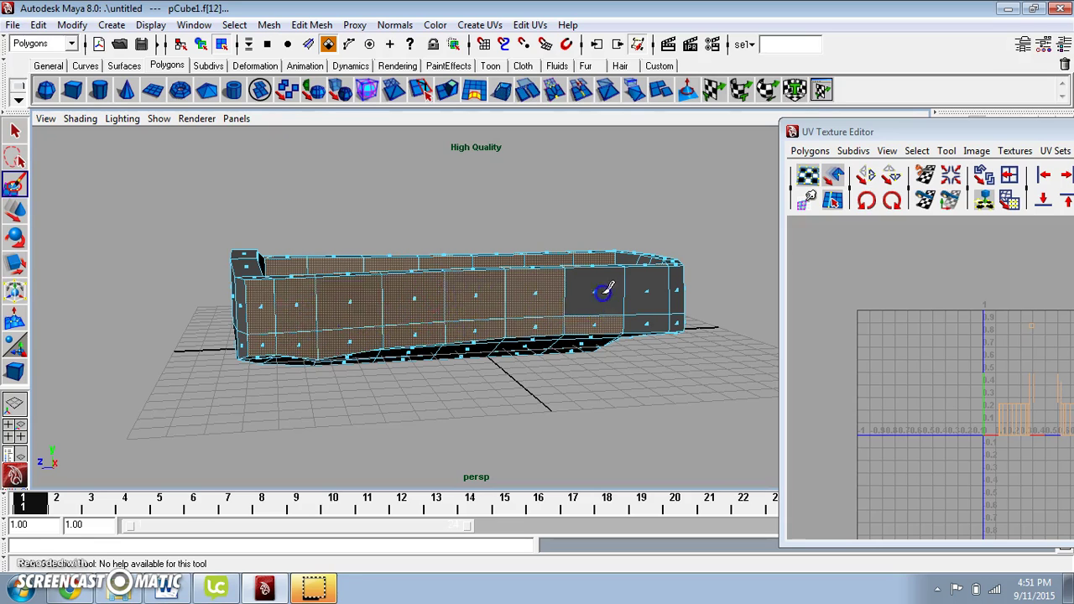
{"action": "left_click_drag", "start_coordinate": [673, 289], "coordinate": [520, 292], "text": "alt"}
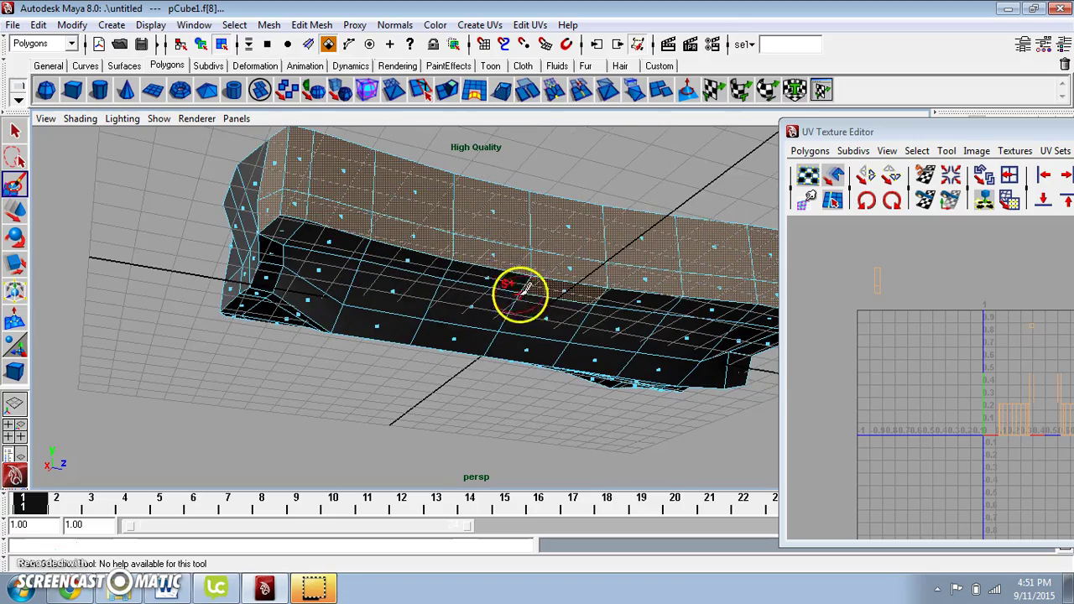
{"action": "left_click_drag", "start_coordinate": [498, 335], "coordinate": [463, 339], "text": "alt"}
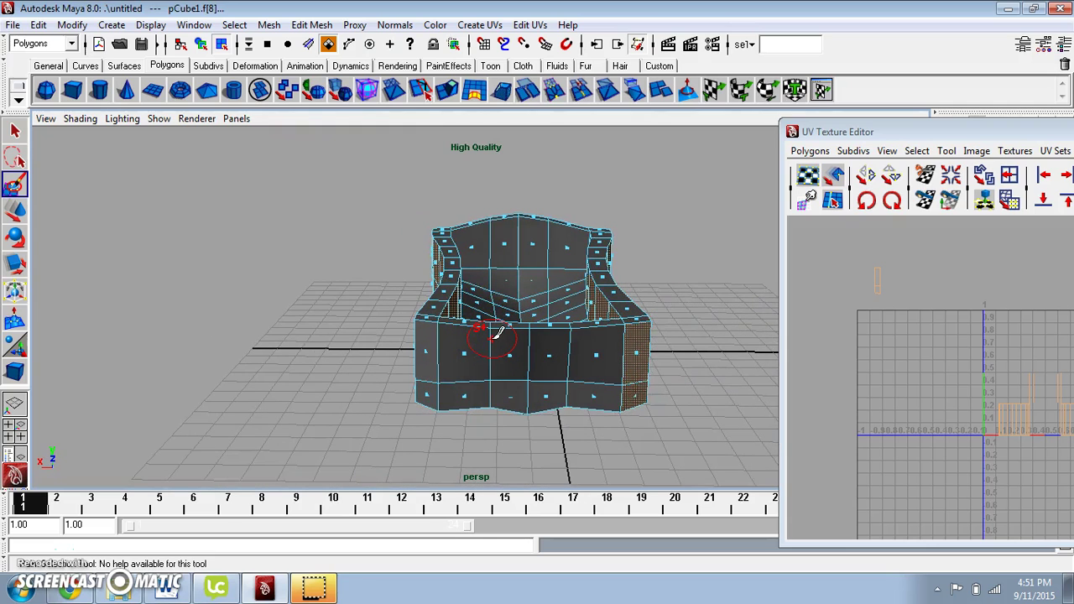
Apply planar mapping to the selected side walls, fitted to the bounding box and projected from the X axis
{"action": "left_click", "coordinate": [14, 210]}
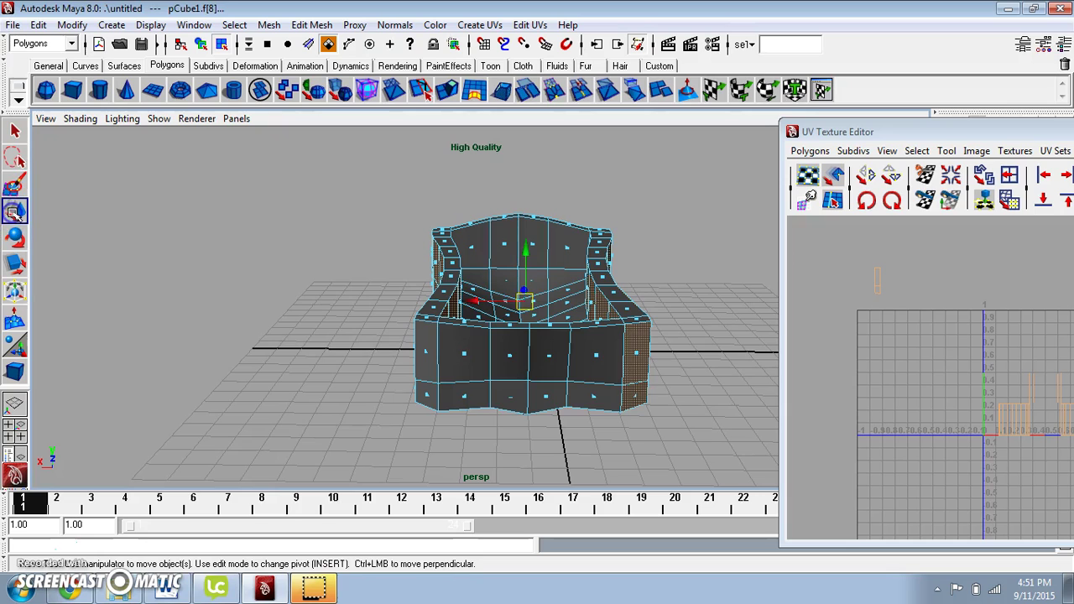
{"action": "left_click_drag", "start_coordinate": [569, 319], "coordinate": [541, 314], "text": "alt"}
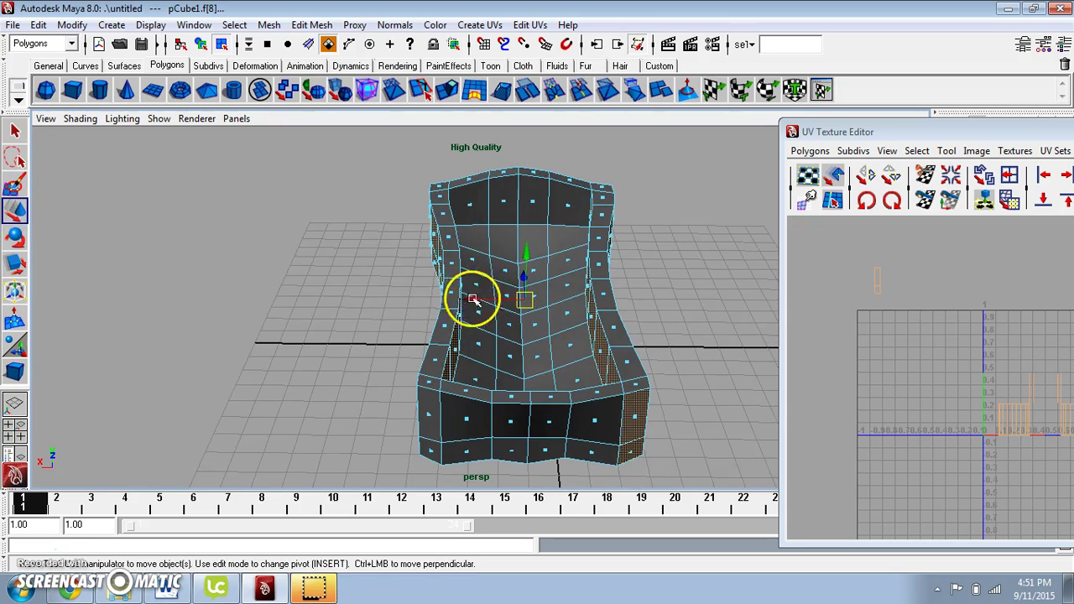
{"action": "left_click", "coordinate": [479, 24]}
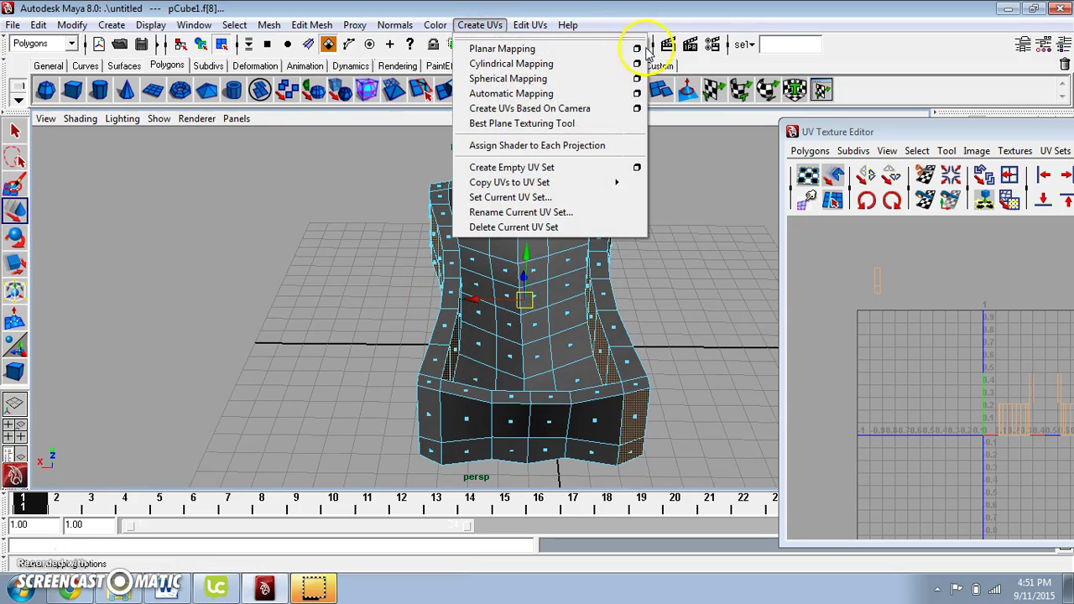
{"action": "left_click", "coordinate": [639, 48]}
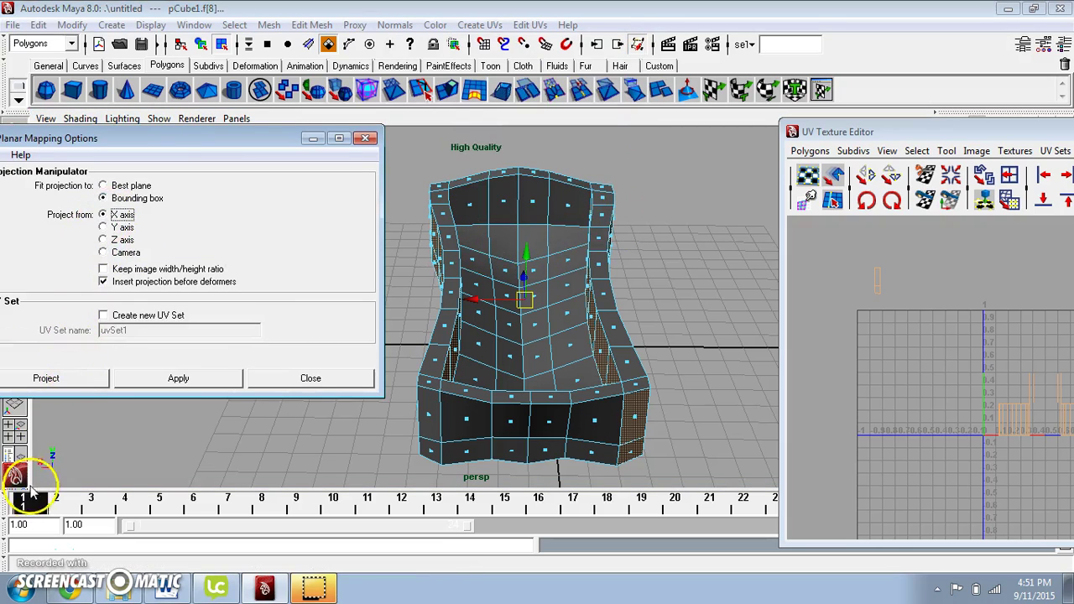
{"action": "left_click", "coordinate": [52, 378]}
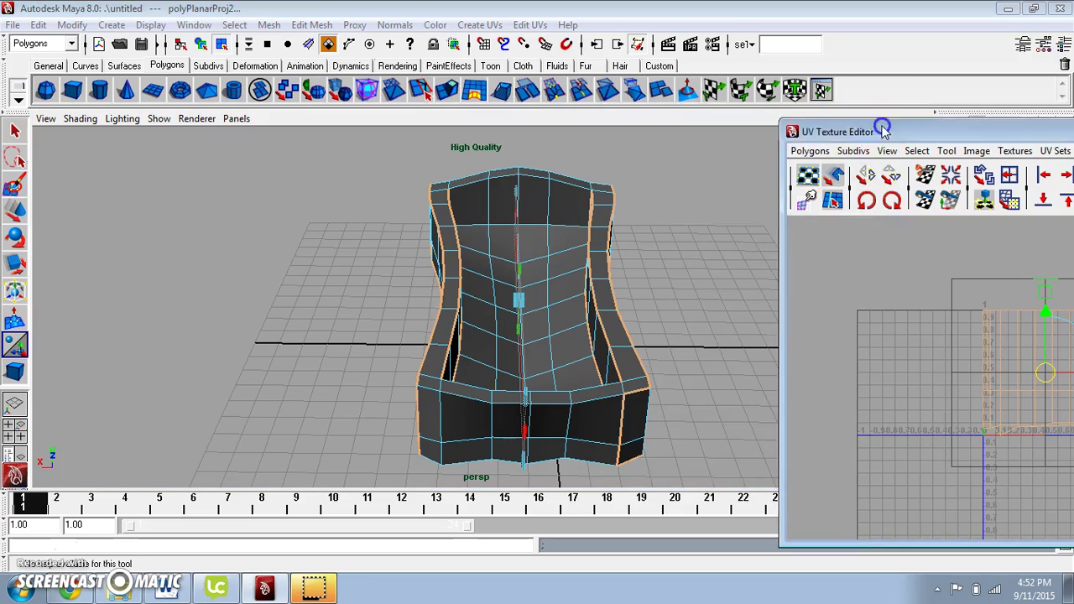
Scale down the side-wall projection in the UV Texture Editor, flattening it to suit the wall's shape
{"action": "left_click_drag", "start_coordinate": [884, 132], "coordinate": [522, 110]}
{"action": "left_click_drag", "start_coordinate": [766, 270], "coordinate": [730, 339]}
{"action": "scroll", "coordinate": [732, 361], "scroll_direction": "up", "scroll_amount": 4}
{"action": "left_click_drag", "start_coordinate": [657, 116], "coordinate": [963, 148]}
{"action": "left_click_drag", "start_coordinate": [408, 300], "coordinate": [440, 285], "text": "alt"}
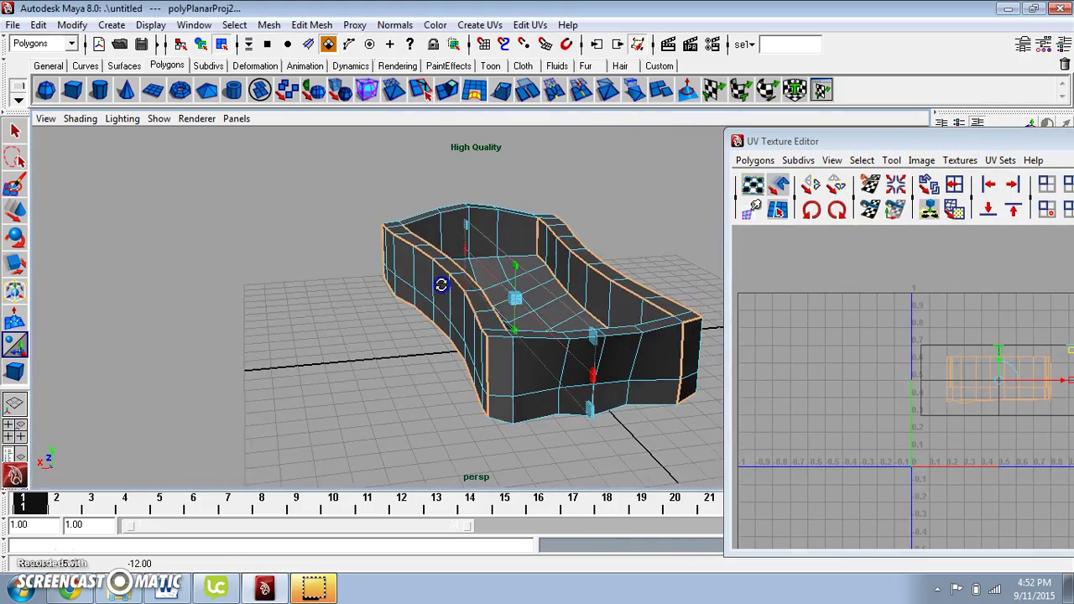
{"action": "middle_click_drag", "start_coordinate": [1025, 408], "coordinate": [863, 398], "text": "alt"}
{"action": "left_click_drag", "start_coordinate": [910, 377], "coordinate": [867, 377]}
{"action": "left_click_drag", "start_coordinate": [834, 271], "coordinate": [836, 290]}
{"action": "key", "text": "ctrl+z"}
{"action": "key", "text": "ctrl+z"}
Widen the side-wall projection in U and compare its proportions with the wall in the model
{"action": "left_click_drag", "start_coordinate": [862, 382], "coordinate": [1014, 367]}
{"action": "scroll", "coordinate": [923, 392], "scroll_direction": "up", "scroll_amount": 3}
{"action": "left_click_drag", "start_coordinate": [539, 355], "coordinate": [668, 346], "text": "alt"}
{"action": "left_click_drag", "start_coordinate": [427, 278], "coordinate": [479, 277], "text": "alt"}
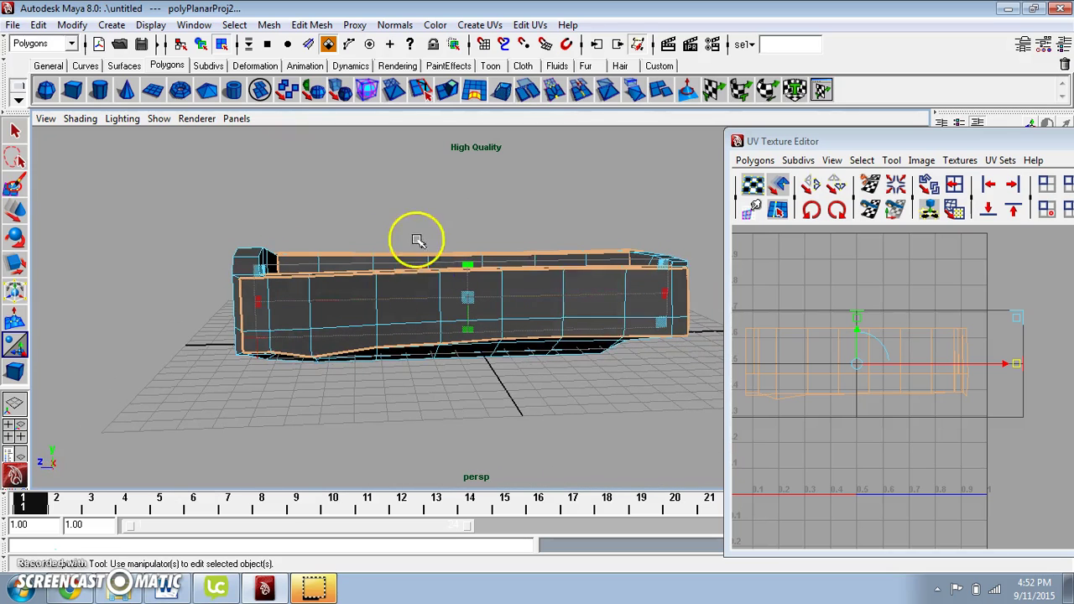
Select the side-wall shell's UVs, move them outside the 0–1 square above the end-face shell, and return to face selection
{"action": "left_click", "coordinate": [878, 435]}
{"action": "right_click_drag", "start_coordinate": [963, 352], "coordinate": [851, 454]}
{"action": "left_click", "coordinate": [958, 332]}
{"action": "scroll", "coordinate": [856, 449], "scroll_direction": "down", "scroll_amount": 2}
{"action": "scroll", "coordinate": [859, 447], "scroll_direction": "down", "scroll_amount": 3}
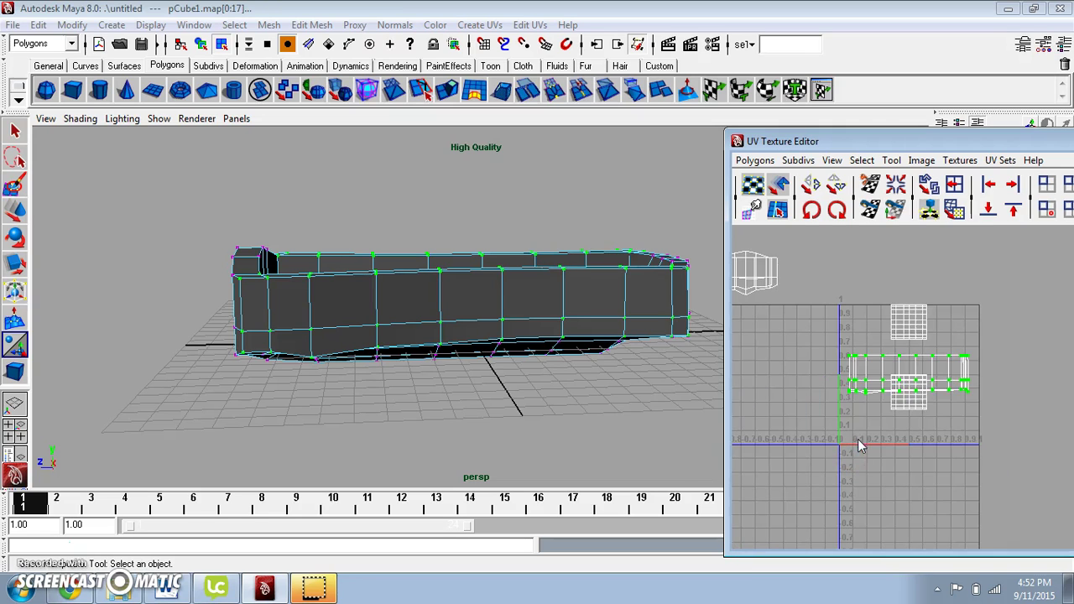
{"action": "key", "text": "w"}
{"action": "left_click_drag", "start_coordinate": [926, 381], "coordinate": [805, 260]}
{"action": "right_click_drag", "start_coordinate": [825, 252], "coordinate": [874, 263]}
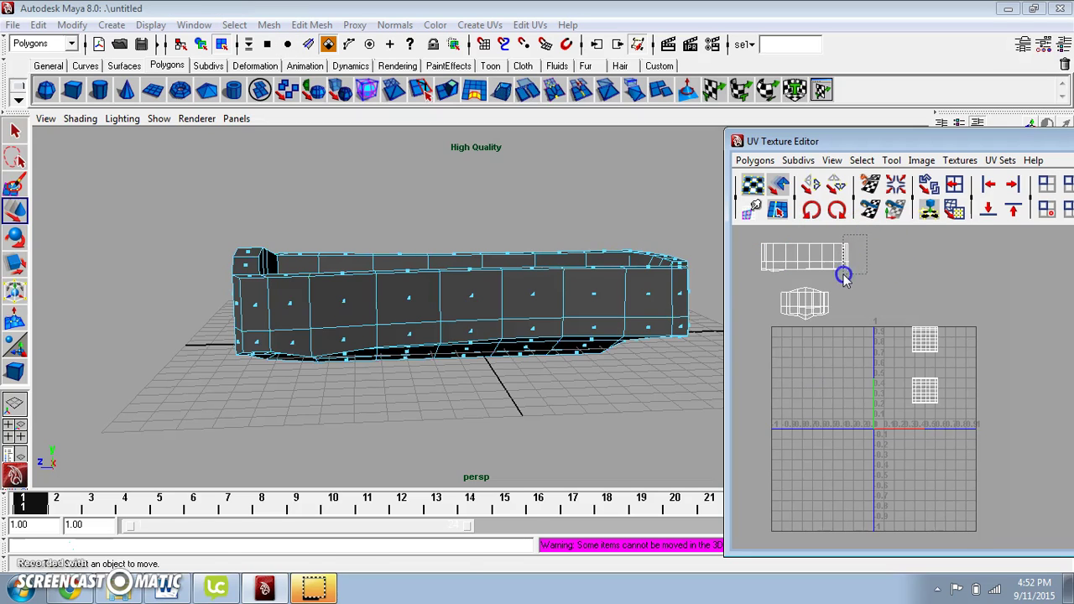
Select the faces at the end of the side-wall shell to locate them on the model, and return to object selection
{"action": "left_click_drag", "start_coordinate": [843, 277], "coordinate": [842, 274]}
{"action": "scroll", "coordinate": [865, 294], "scroll_direction": "up", "scroll_amount": 1}
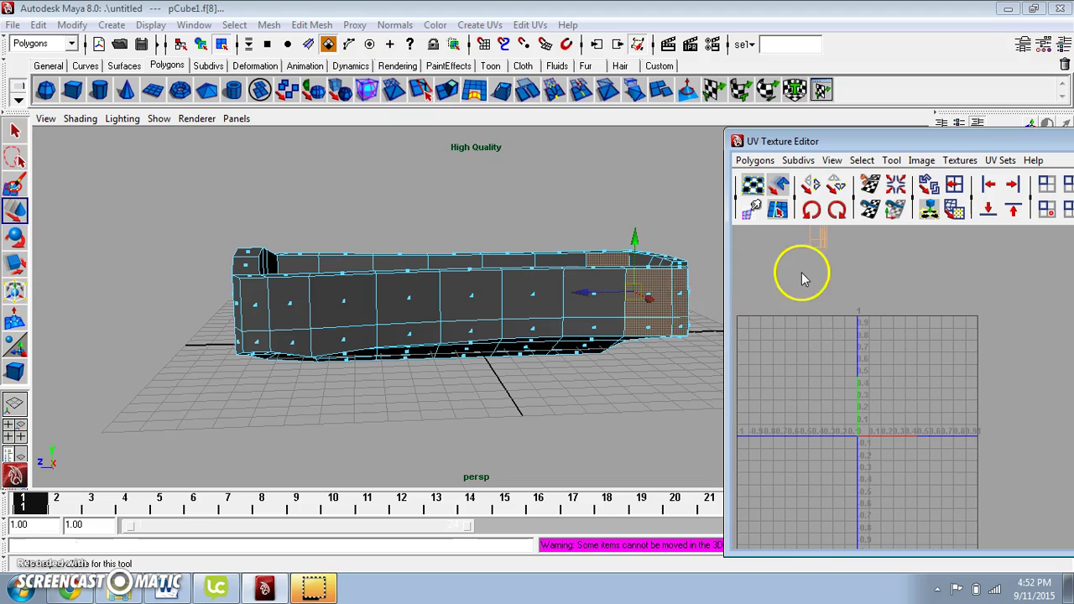
{"action": "middle_click_drag", "start_coordinate": [795, 266], "coordinate": [797, 311], "text": "alt"}
{"action": "right_click_drag", "start_coordinate": [813, 284], "coordinate": [847, 274]}
{"action": "right_click_drag", "start_coordinate": [527, 294], "coordinate": [573, 284]}
{"action": "left_click_drag", "start_coordinate": [579, 293], "coordinate": [580, 293]}
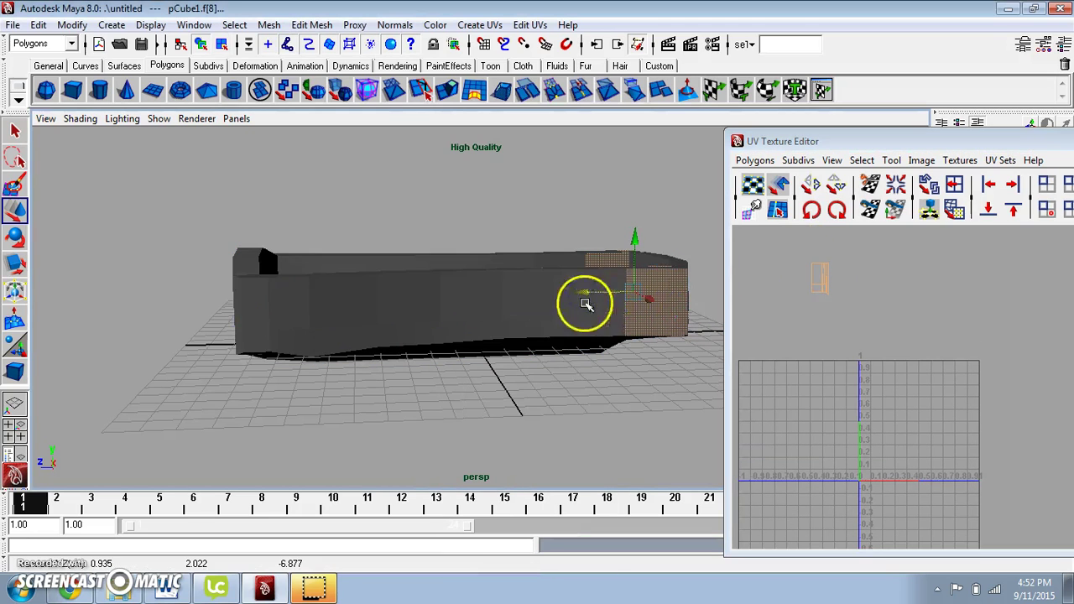
{"action": "left_click", "coordinate": [586, 304]}
Move the overhanging lower corner UV at the side-wall shell's end up and outward to unfold the overlapping corner
{"action": "scroll", "coordinate": [829, 284], "scroll_direction": "up", "scroll_amount": 4}
{"action": "middle_click_drag", "start_coordinate": [854, 306], "coordinate": [975, 374], "text": "alt"}
{"action": "scroll", "coordinate": [978, 377], "scroll_direction": "up", "scroll_amount": 3}
{"action": "left_click_drag", "start_coordinate": [655, 319], "coordinate": [610, 308], "text": "alt"}
{"action": "scroll", "coordinate": [899, 355], "scroll_direction": "up", "scroll_amount": 3}
{"action": "middle_click_drag", "start_coordinate": [847, 356], "coordinate": [882, 390], "text": "alt"}
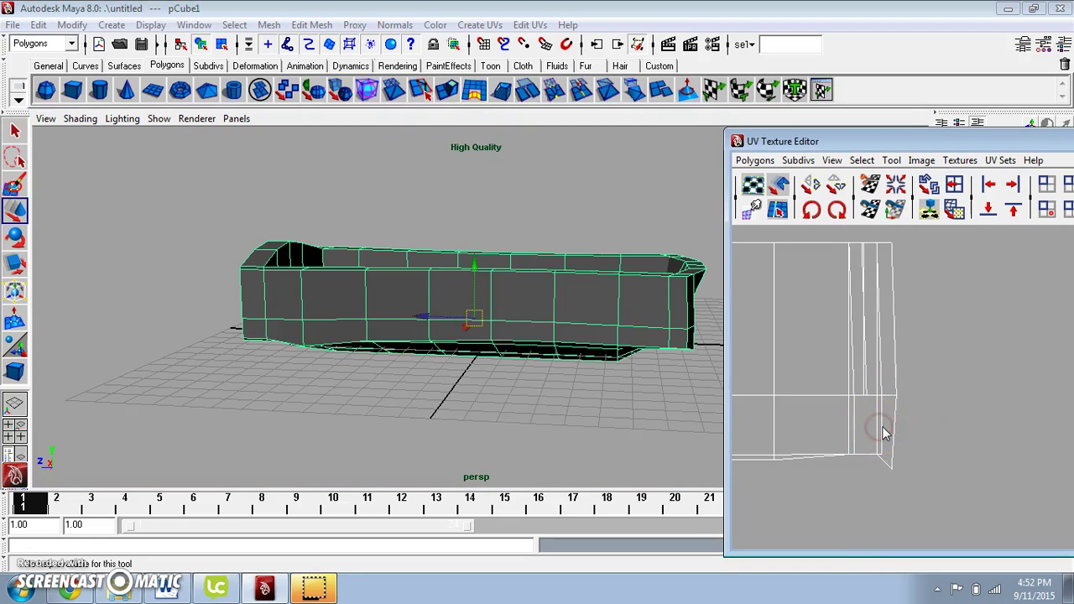
{"action": "right_click_drag", "start_coordinate": [876, 410], "coordinate": [927, 418]}
{"action": "left_click_drag", "start_coordinate": [889, 480], "coordinate": [896, 477]}
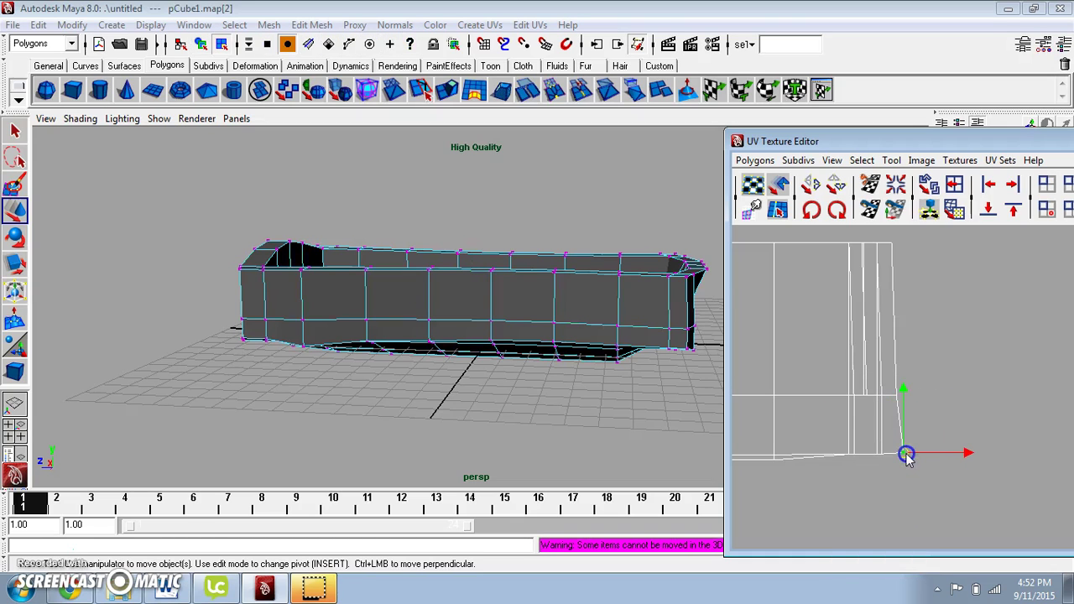
Pull the two neighbouring bottom-edge UVs of the side-wall shell slightly down to smooth its lower edge
{"action": "left_click", "coordinate": [857, 462]}
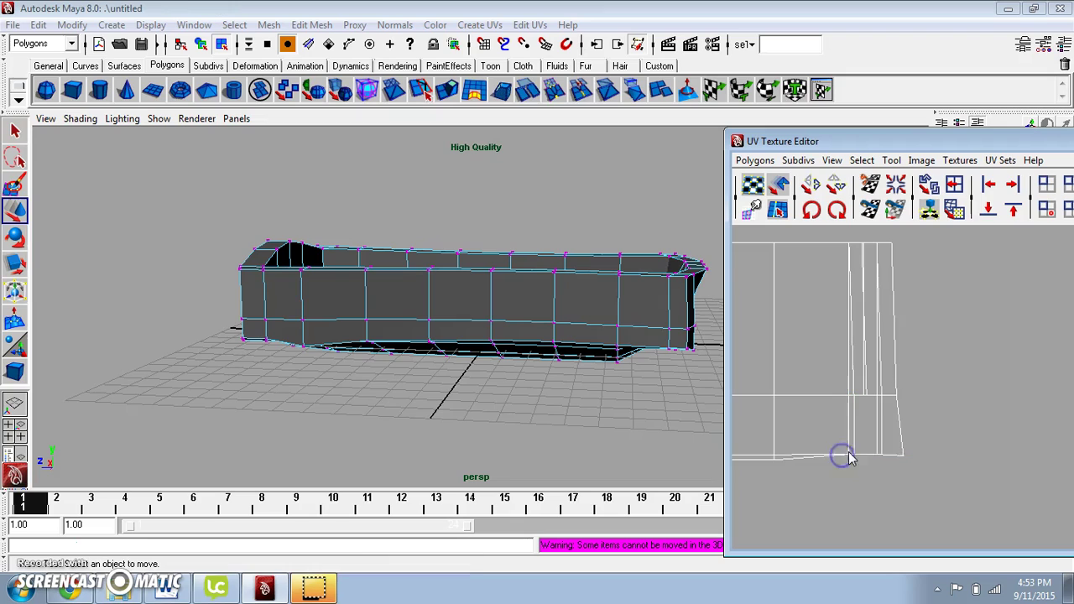
{"action": "left_click", "coordinate": [850, 455]}
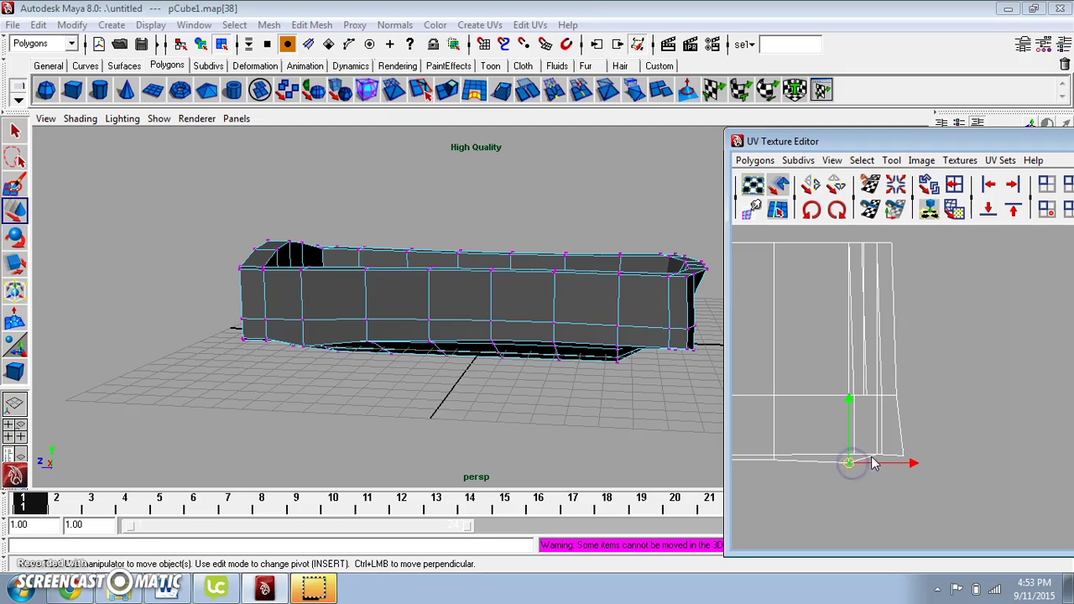
{"action": "left_click_drag", "start_coordinate": [874, 459], "coordinate": [879, 475]}
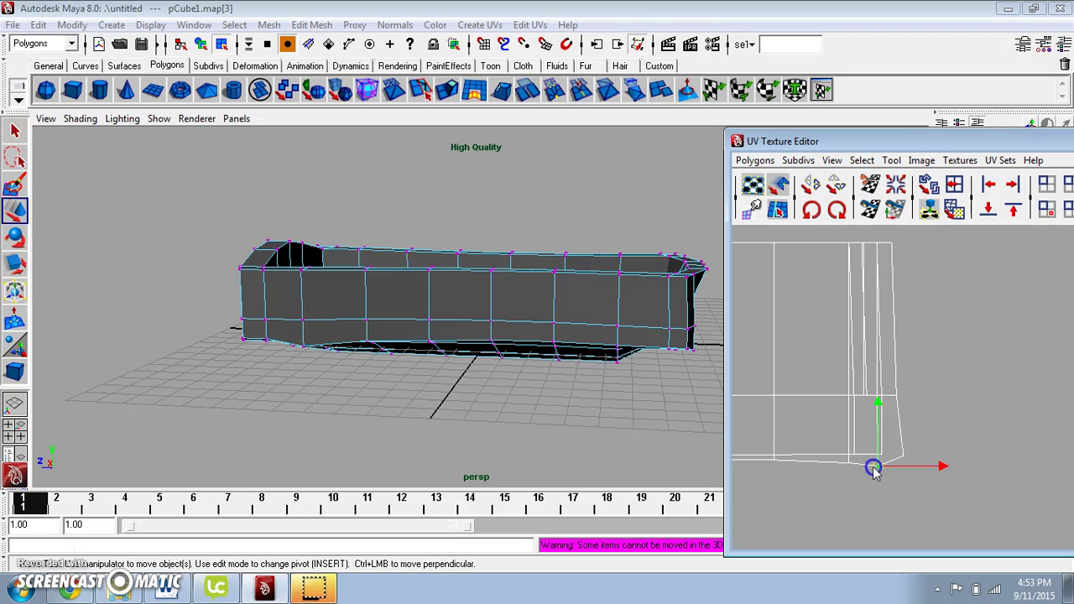
{"action": "left_click", "coordinate": [904, 420]}
Select all faces of the side-wall and end-face shells, and invert the selection to get the floor, rim and underside faces
{"action": "middle_click_drag", "start_coordinate": [929, 352], "coordinate": [973, 451], "text": "alt"}
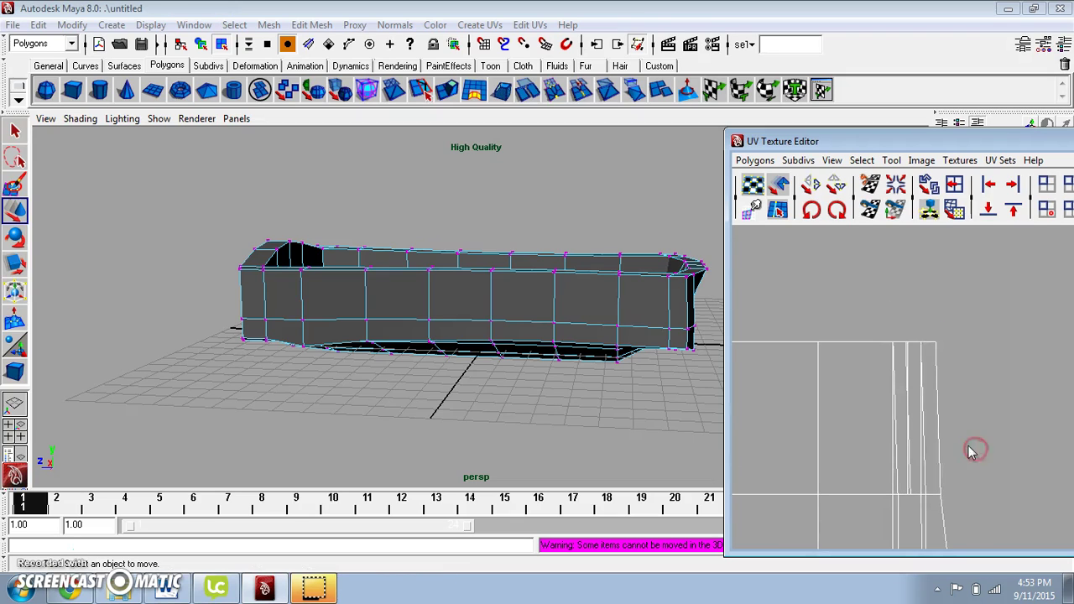
{"action": "middle_click_drag", "start_coordinate": [910, 412], "coordinate": [912, 394], "text": "alt"}
{"action": "scroll", "coordinate": [906, 380], "scroll_direction": "down", "scroll_amount": 8}
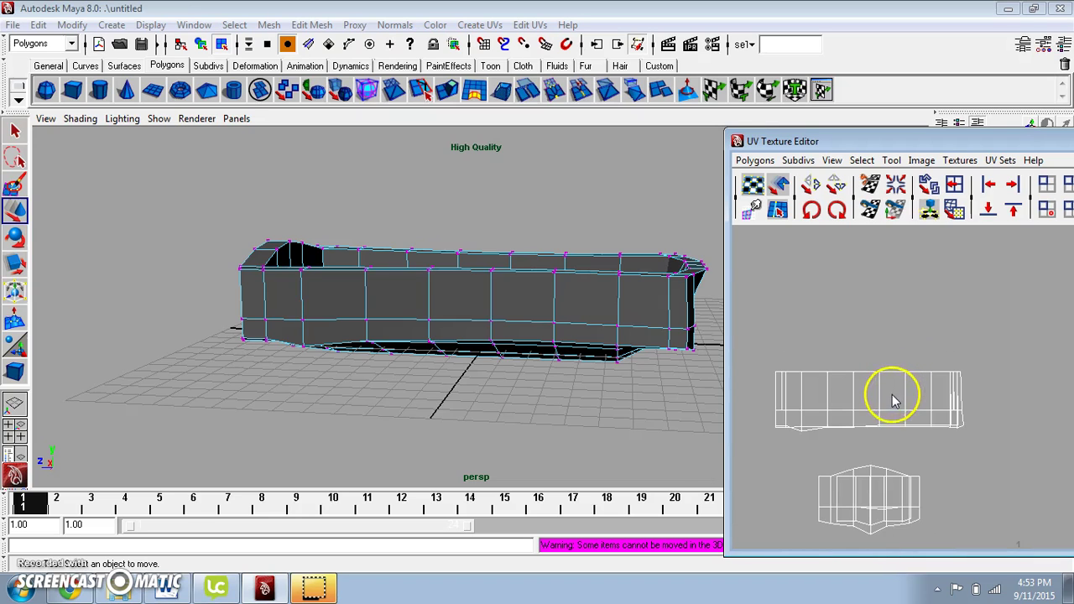
{"action": "right_click_drag", "start_coordinate": [648, 295], "coordinate": [652, 333]}
{"action": "middle_click_drag", "start_coordinate": [801, 344], "coordinate": [808, 325], "text": "alt"}
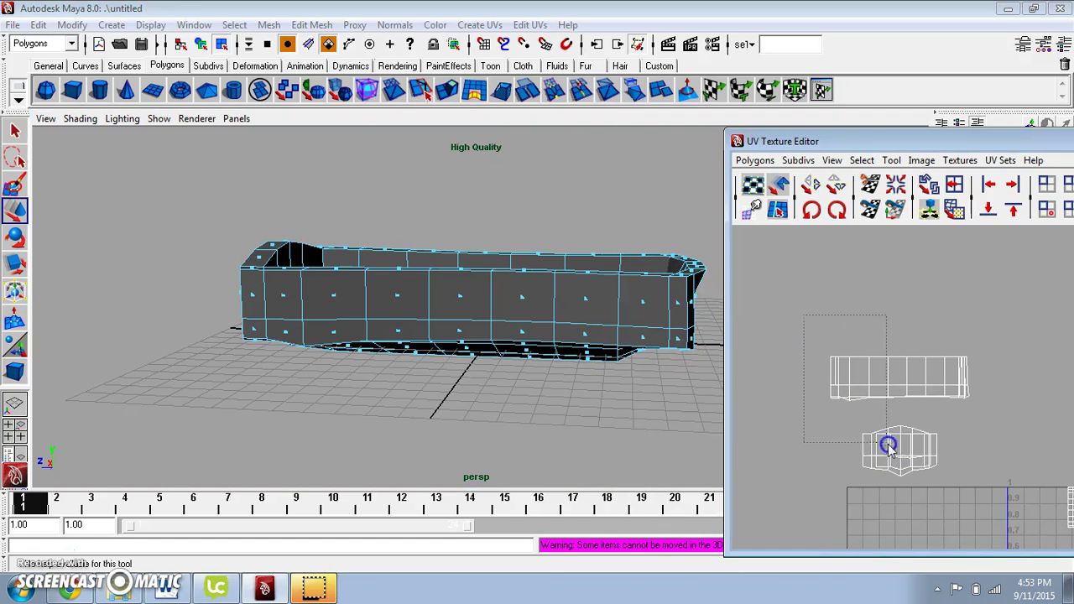
{"action": "left_click_drag", "start_coordinate": [998, 485], "coordinate": [997, 484]}
{"action": "left_click_drag", "start_coordinate": [594, 360], "coordinate": [608, 383], "text": "alt"}
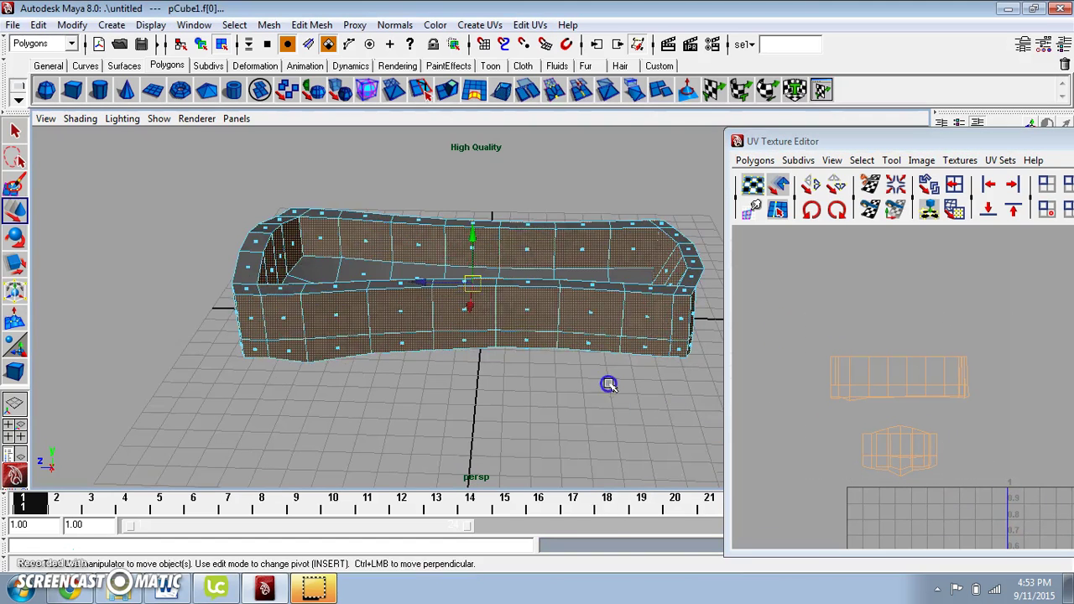
{"action": "left_click_drag", "start_coordinate": [260, 190], "coordinate": [385, 372], "text": "shift"}
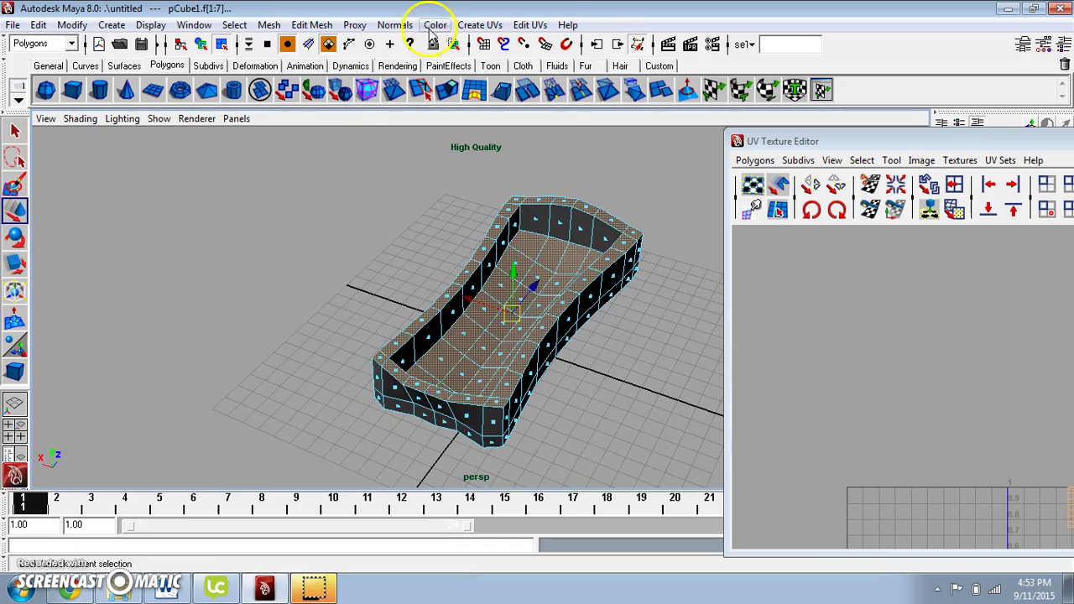
Apply planar mapping to the selected floor, rim and underside faces, fitted to the bounding box and projected from the Y axis
{"action": "left_click", "coordinate": [479, 24]}
{"action": "left_click", "coordinate": [630, 47]}
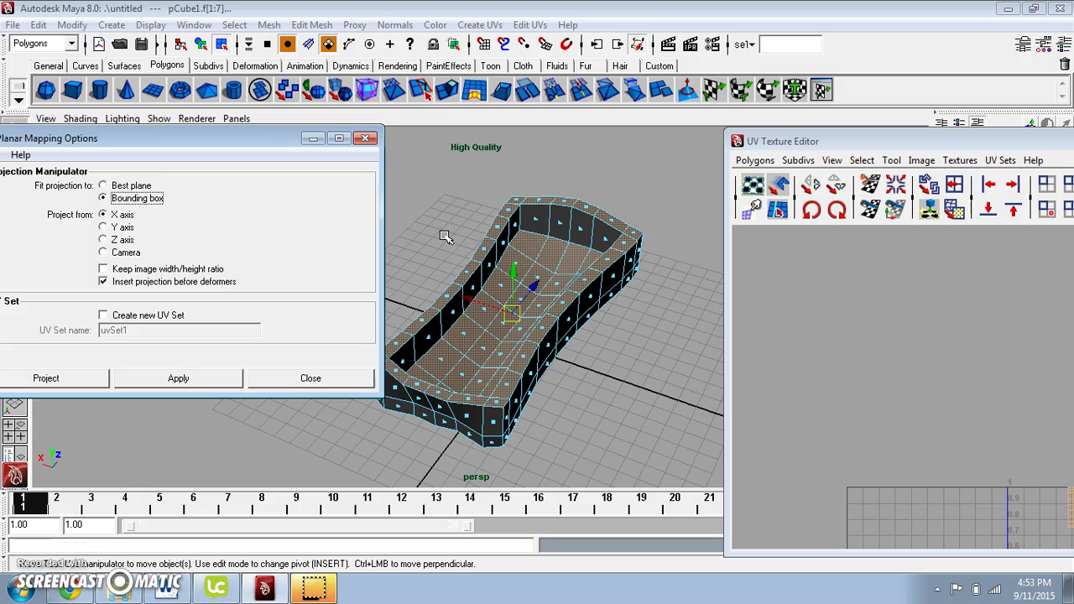
{"action": "left_click", "coordinate": [495, 311]}
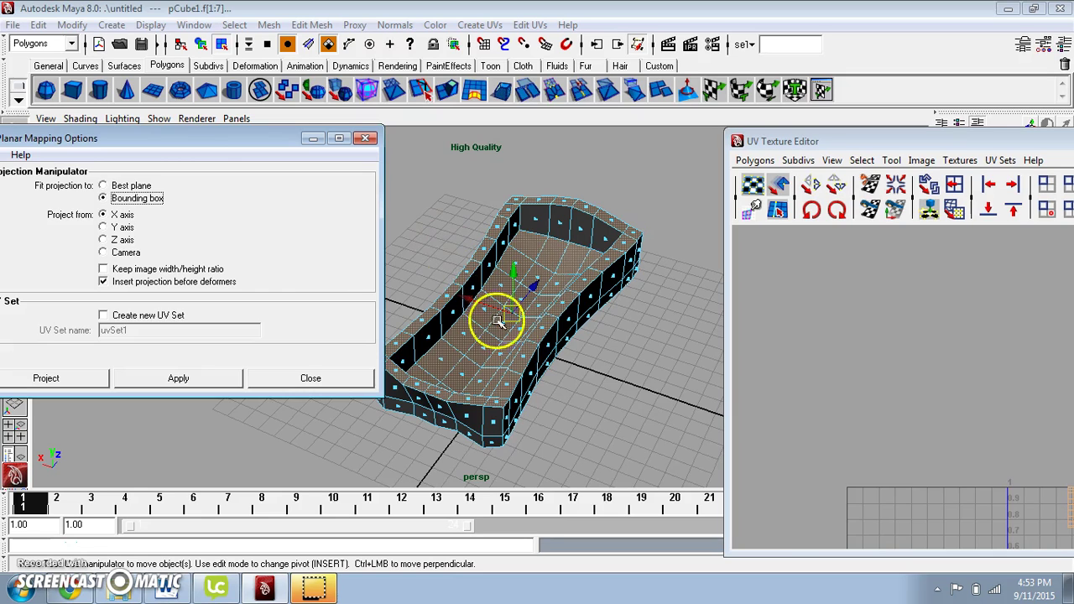
{"action": "left_click", "coordinate": [104, 227]}
{"action": "left_click", "coordinate": [74, 378]}
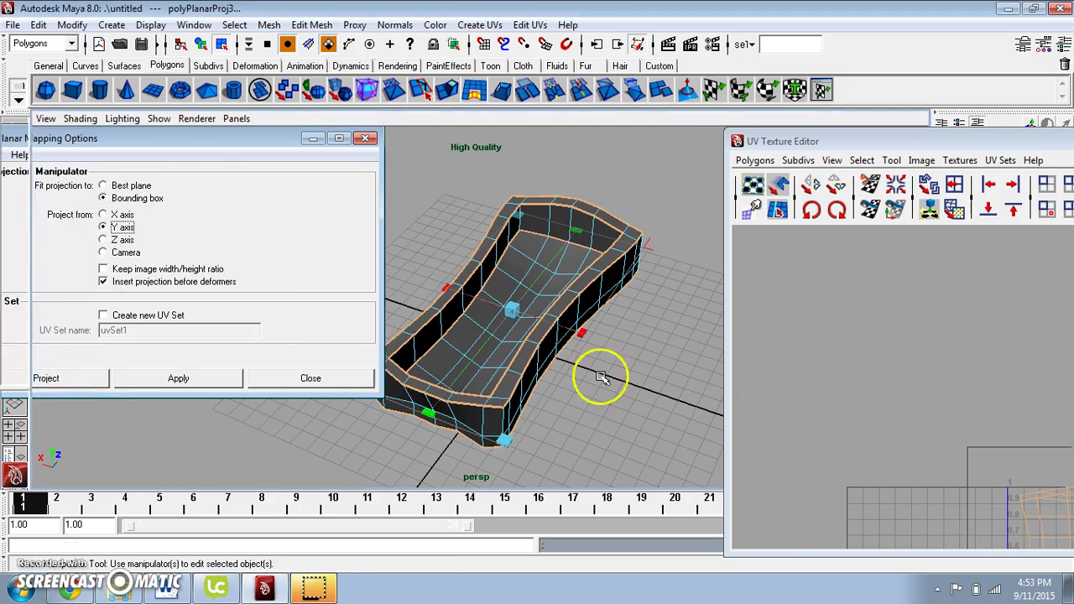
Scale down the Y-axis projection in the UV Texture Editor and reposition it among the other shells
{"action": "left_click_drag", "start_coordinate": [928, 137], "coordinate": [562, 1]}
{"action": "scroll", "coordinate": [729, 345], "scroll_direction": "down", "scroll_amount": 6}
{"action": "middle_click_drag", "start_coordinate": [700, 350], "coordinate": [675, 230], "text": "alt"}
{"action": "scroll", "coordinate": [658, 286], "scroll_direction": "down", "scroll_amount": 1}
{"action": "left_click_drag", "start_coordinate": [746, 254], "coordinate": [650, 311]}
{"action": "left_click", "coordinate": [635, 379]}
{"action": "left_click_drag", "start_coordinate": [635, 379], "coordinate": [819, 294]}
Reselect the tub to display all its UV shells, and place the UV Texture Editor window where the shells can be arranged
{"action": "left_click", "coordinate": [1037, 10]}
{"action": "left_click", "coordinate": [474, 377]}
{"action": "right_click_drag", "start_coordinate": [473, 295], "coordinate": [534, 282]}
{"action": "left_click", "coordinate": [572, 284]}
{"action": "left_click_drag", "start_coordinate": [914, 134], "coordinate": [709, 88]}
{"action": "right_click_drag", "start_coordinate": [822, 290], "coordinate": [944, 307], "text": "alt"}
{"action": "left_click_drag", "start_coordinate": [883, 276], "coordinate": [797, 351]}
Select the side-wall shell's UVs and move them beside the floor shell, past the edge of the 0–1 square
{"action": "key", "text": "w"}
{"action": "right_click_drag", "start_coordinate": [716, 245], "coordinate": [738, 246]}
{"action": "left_click_drag", "start_coordinate": [608, 210], "coordinate": [767, 256]}
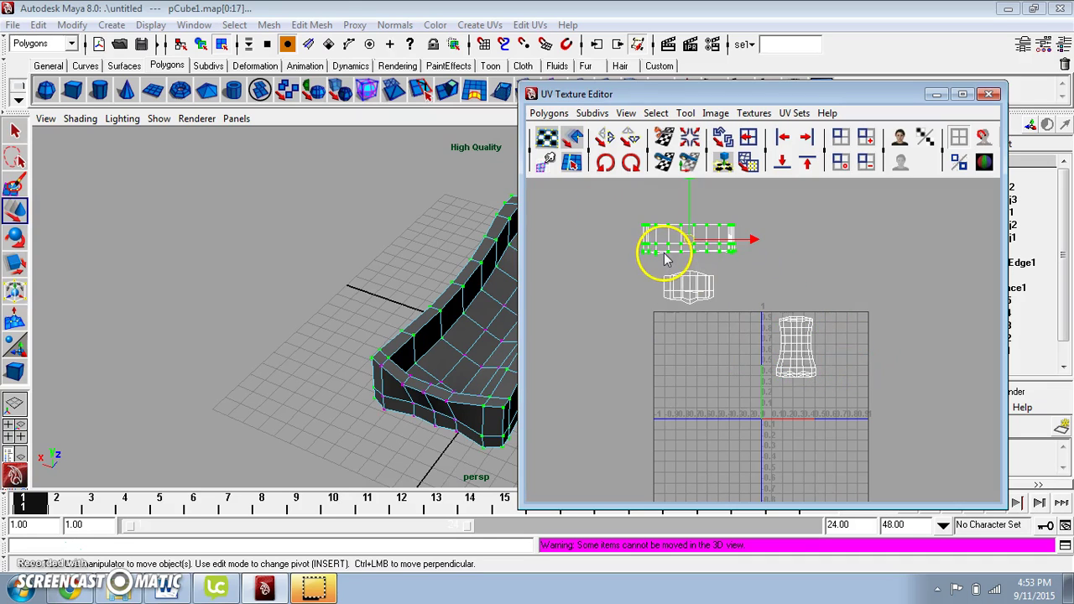
{"action": "left_click_drag", "start_coordinate": [676, 259], "coordinate": [890, 351]}
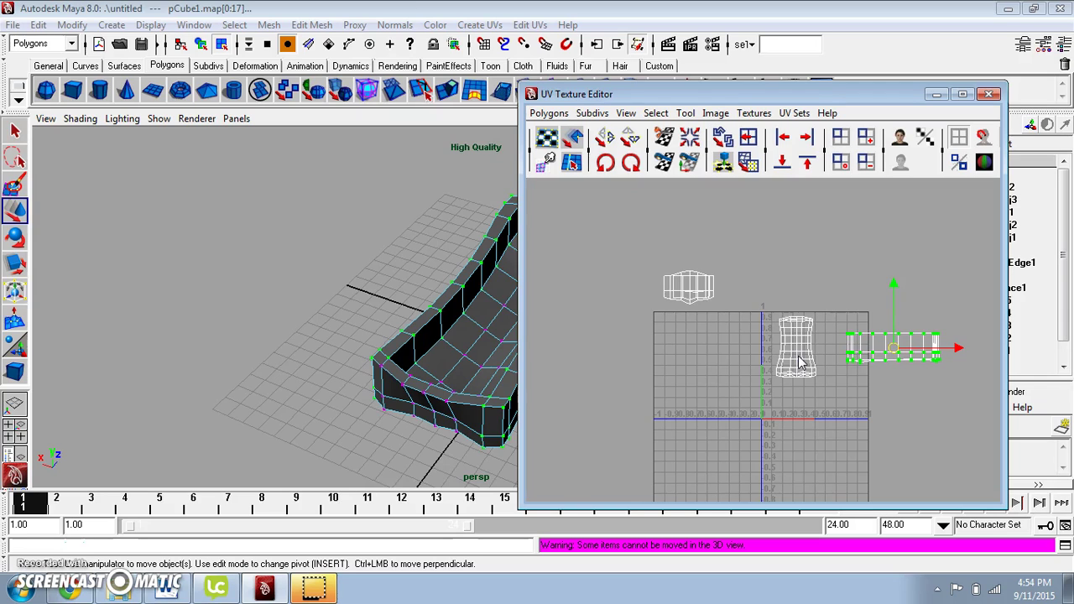
Rotate the side-wall shell 90 degrees so it stands upright, and move it into the 0–1 square next to the floor shell
{"action": "left_click", "coordinate": [14, 237]}
{"action": "left_click_drag", "start_coordinate": [912, 288], "coordinate": [959, 374]}
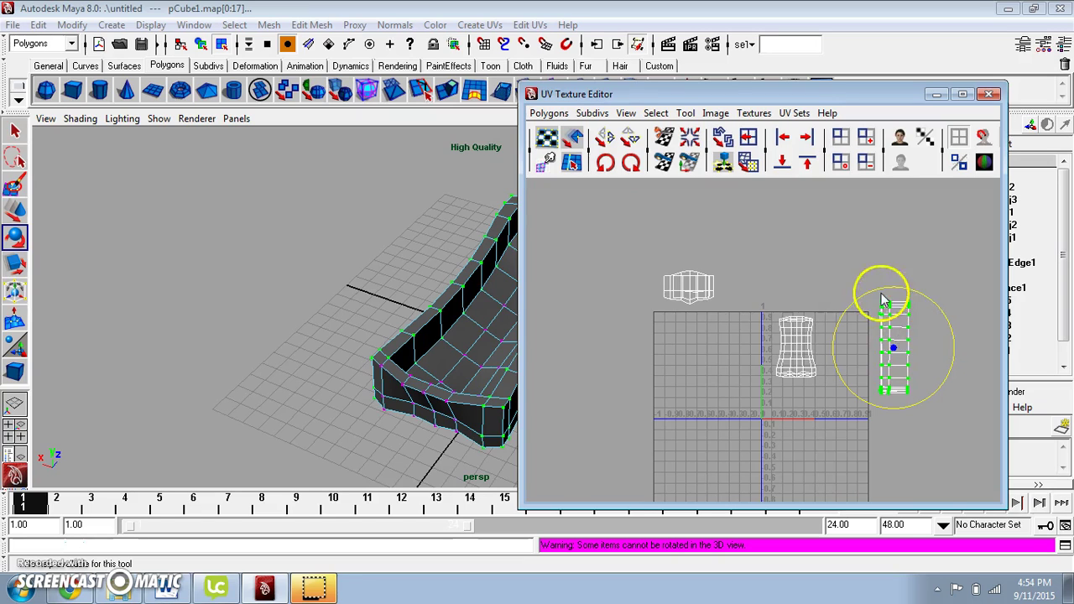
{"action": "left_click", "coordinate": [15, 203]}
{"action": "left_click_drag", "start_coordinate": [877, 356], "coordinate": [811, 386]}
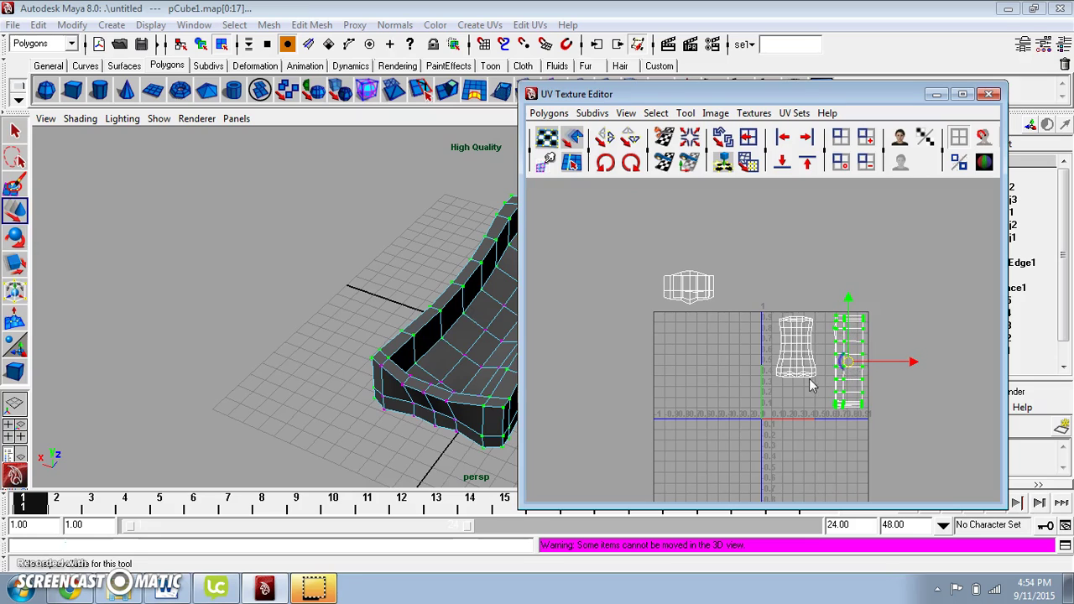
Shorten the side-wall shell in V and undo the excessive vertical stretch
{"action": "left_click", "coordinate": [15, 261]}
{"action": "scroll", "coordinate": [722, 331], "scroll_direction": "up", "scroll_amount": 2}
{"action": "left_click_drag", "start_coordinate": [875, 308], "coordinate": [877, 320]}
{"action": "left_click_drag", "start_coordinate": [933, 367], "coordinate": [931, 368]}
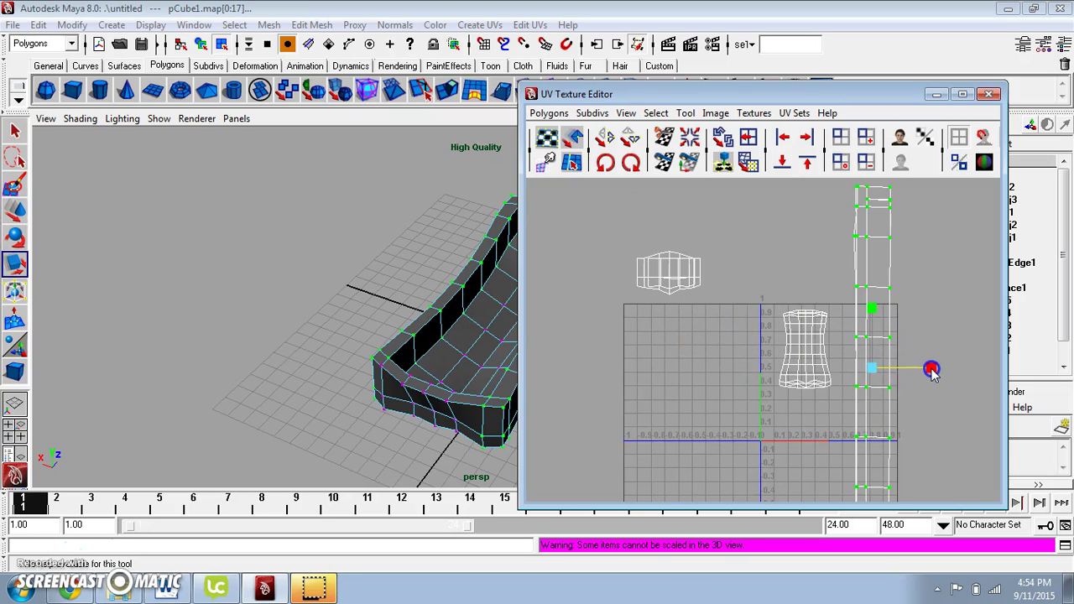
{"action": "key", "text": "ctrl+z"}
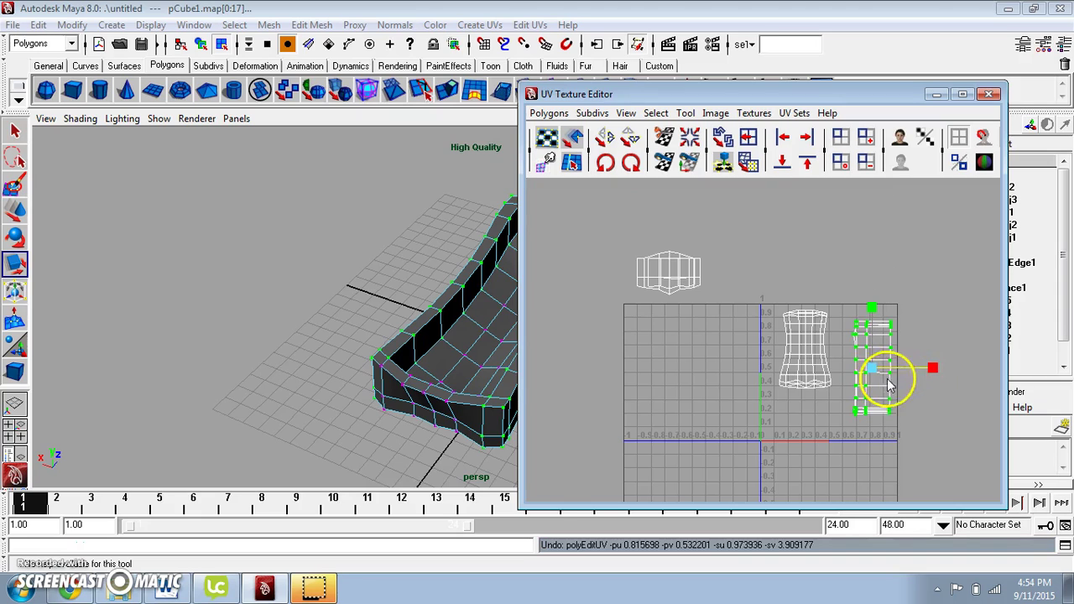
Scale the side-wall shell to the floor shell's height and align it beside that shell
{"action": "key", "text": "w"}
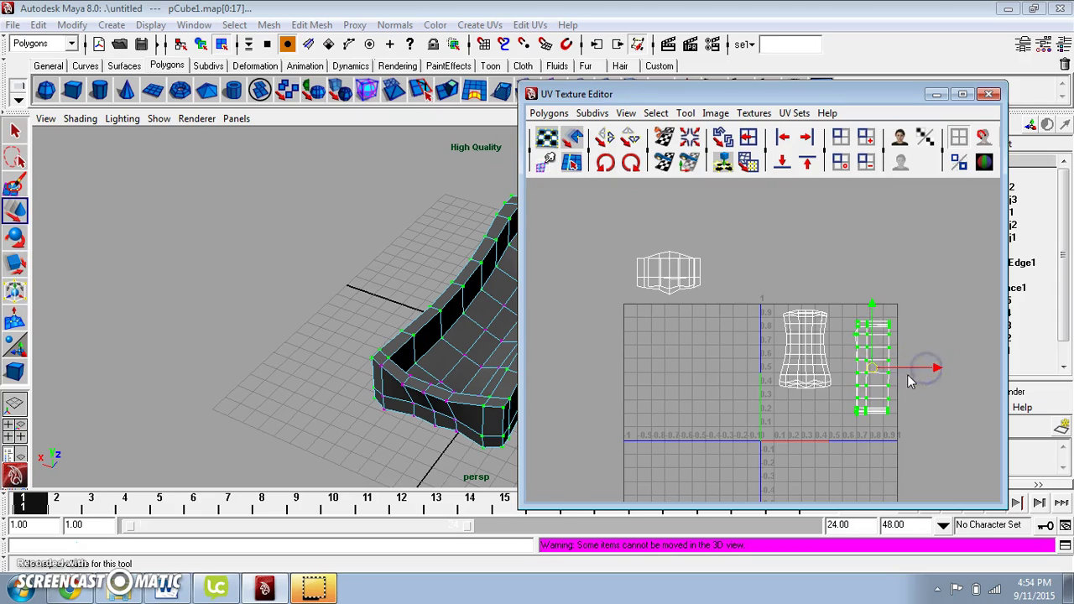
{"action": "left_click_drag", "start_coordinate": [872, 369], "coordinate": [864, 362]}
{"action": "key", "text": "r"}
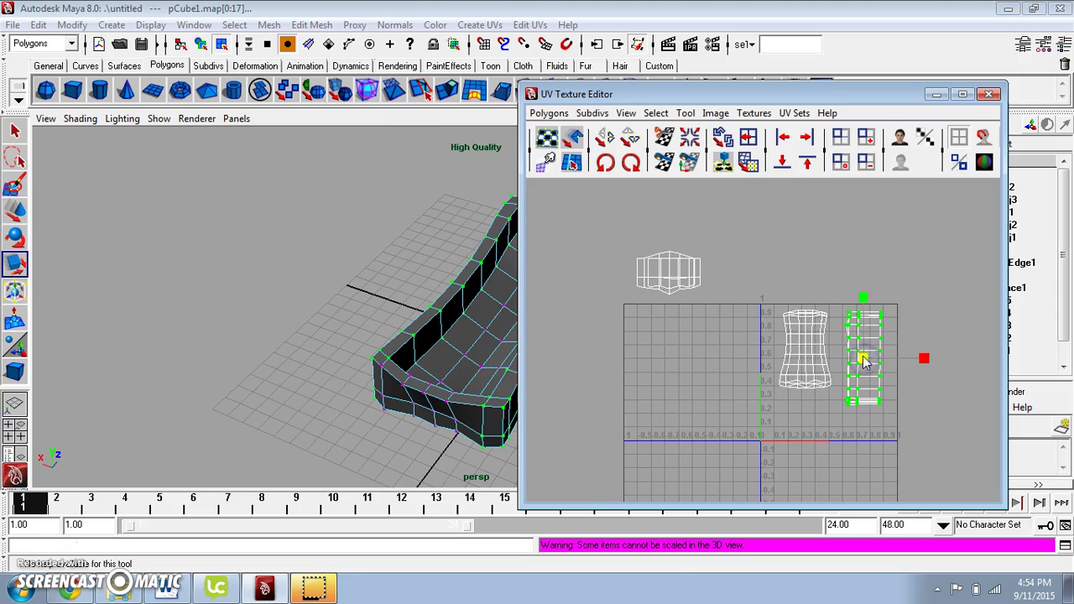
{"action": "left_click_drag", "start_coordinate": [863, 298], "coordinate": [864, 312]}
{"action": "key", "text": "w"}
{"action": "left_click_drag", "start_coordinate": [869, 361], "coordinate": [861, 352]}
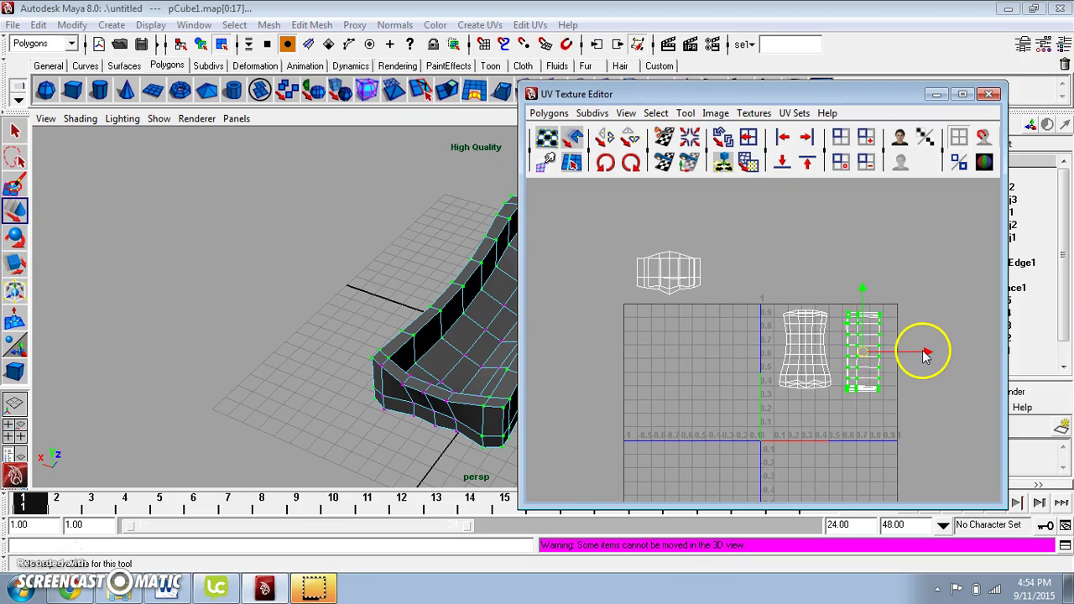
{"action": "key", "text": "r"}
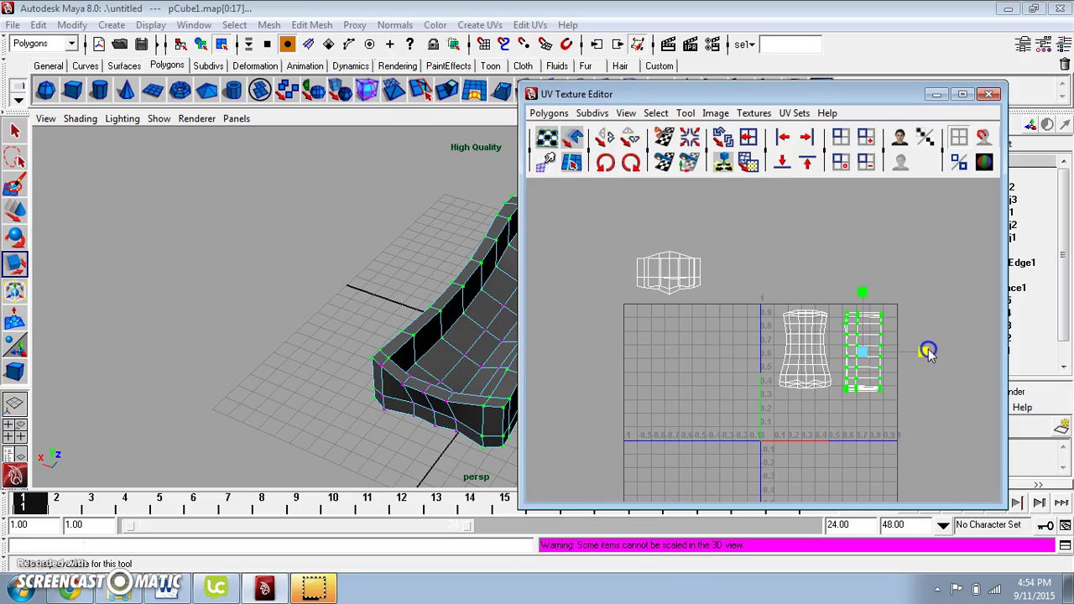
Select the end-face shell's UVs, move them beside the side-wall shell and scale them down slightly
{"action": "left_click_drag", "start_coordinate": [716, 312], "coordinate": [714, 310]}
{"action": "key", "text": "w"}
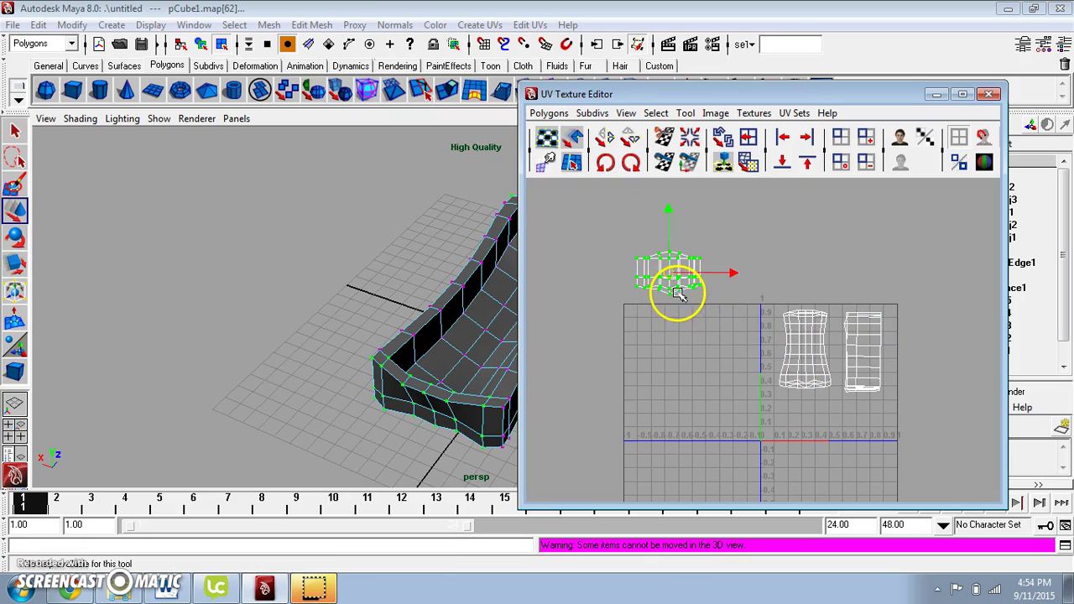
{"action": "left_click_drag", "start_coordinate": [673, 276], "coordinate": [923, 363]}
{"action": "key", "text": "r"}
{"action": "left_click_drag", "start_coordinate": [920, 361], "coordinate": [906, 360]}
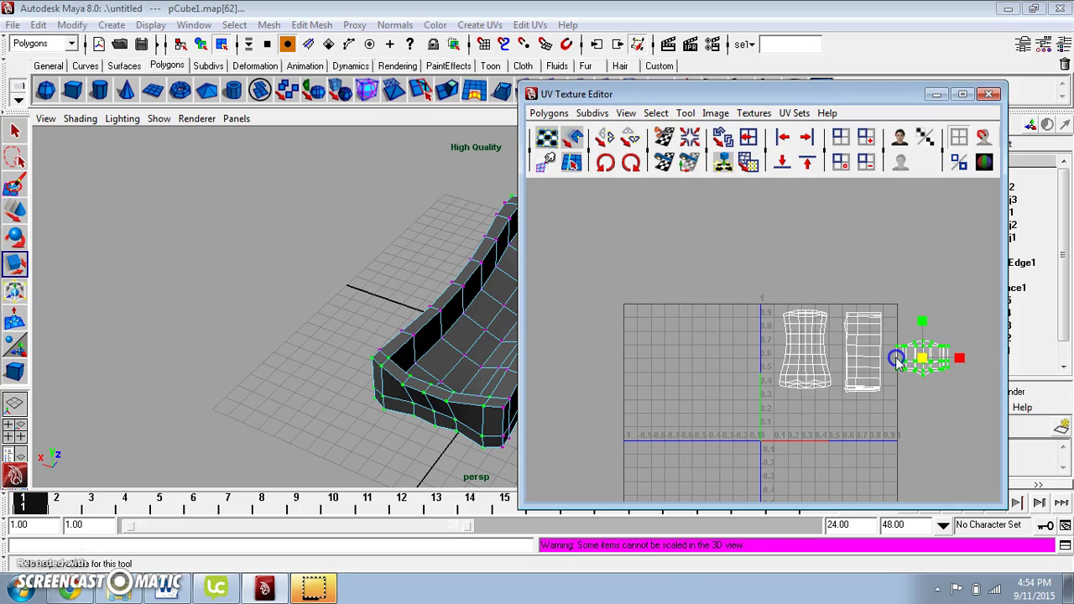
Reselect all the end-face shell's UVs and rotate the shell 90 degrees so it stands upright
{"action": "left_click", "coordinate": [909, 369]}
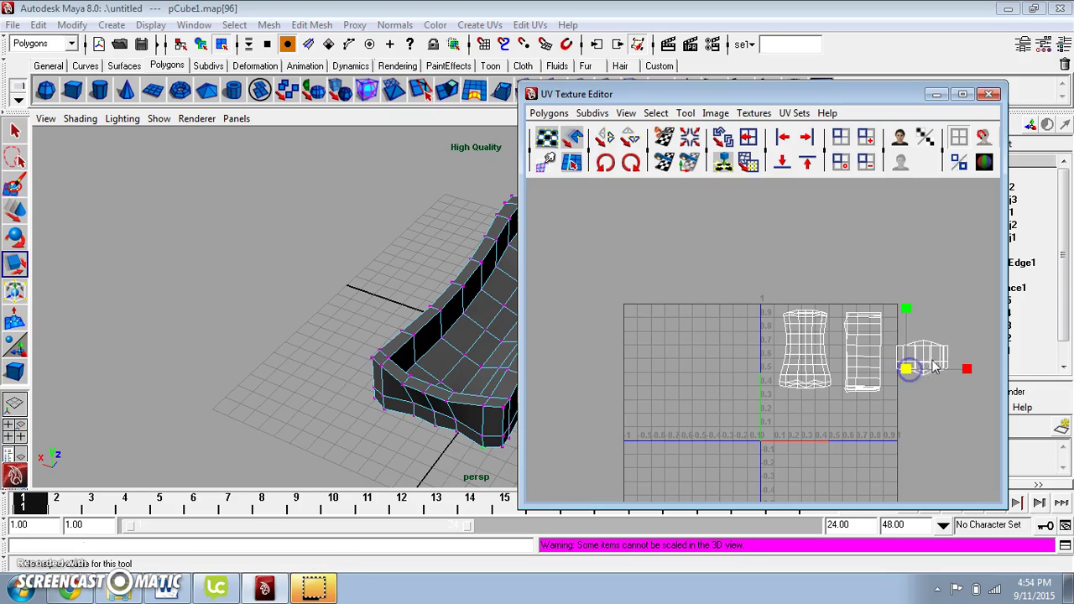
{"action": "key", "text": "e"}
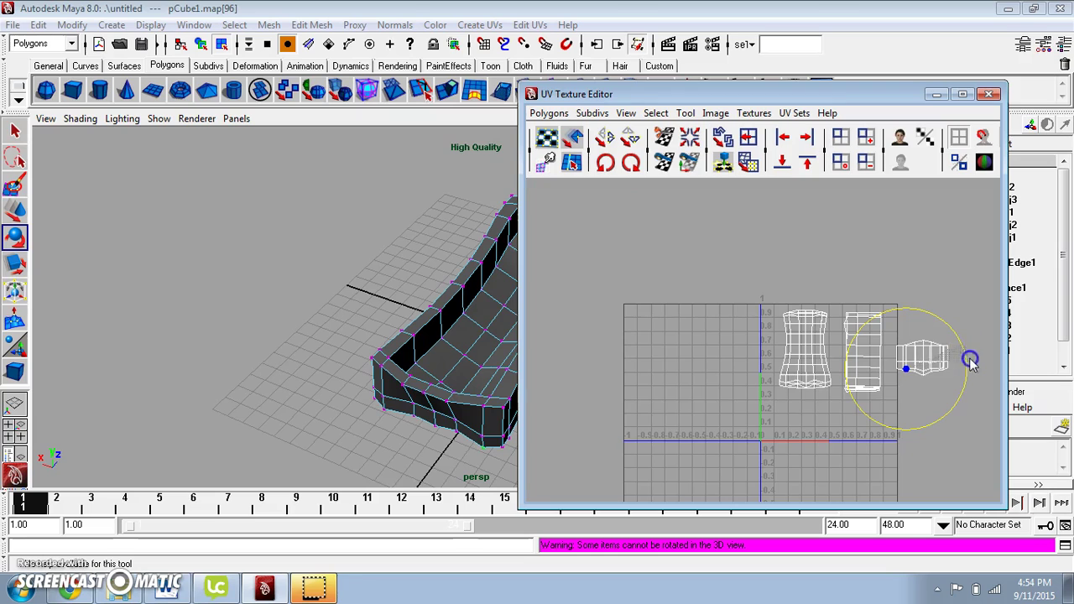
{"action": "left_click", "coordinate": [972, 324]}
{"action": "right_click_drag", "start_coordinate": [928, 357], "coordinate": [955, 353]}
{"action": "left_click_drag", "start_coordinate": [973, 327], "coordinate": [894, 390]}
{"action": "left_click_drag", "start_coordinate": [915, 300], "coordinate": [976, 344]}
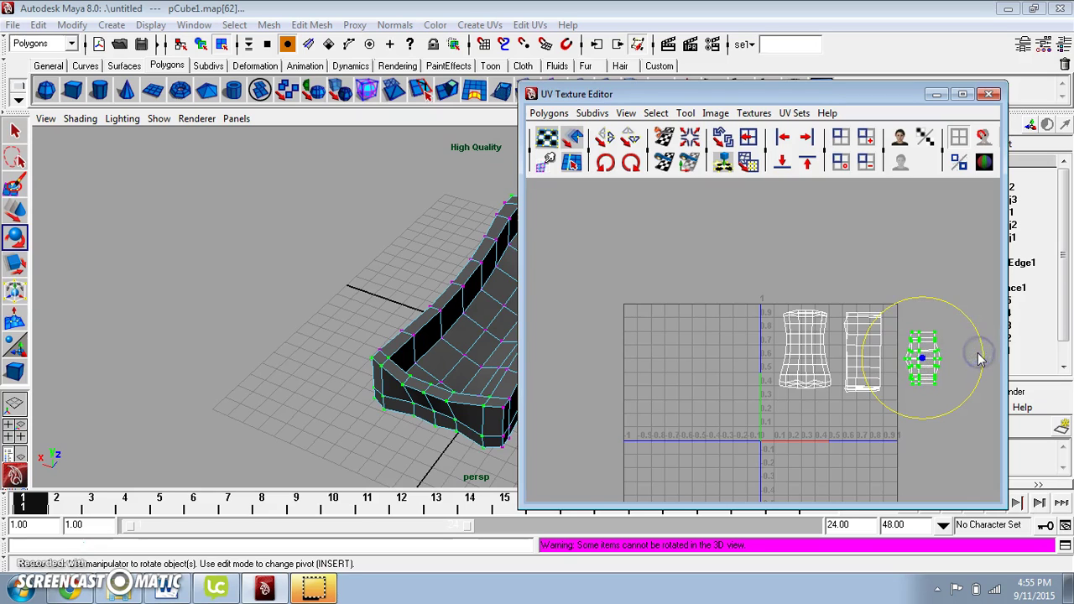
Stretch the end-face shell in V to match the neighbouring shells' height and move it closer to them
{"action": "key", "text": "r"}
{"action": "left_click_drag", "start_coordinate": [927, 315], "coordinate": [922, 265]}
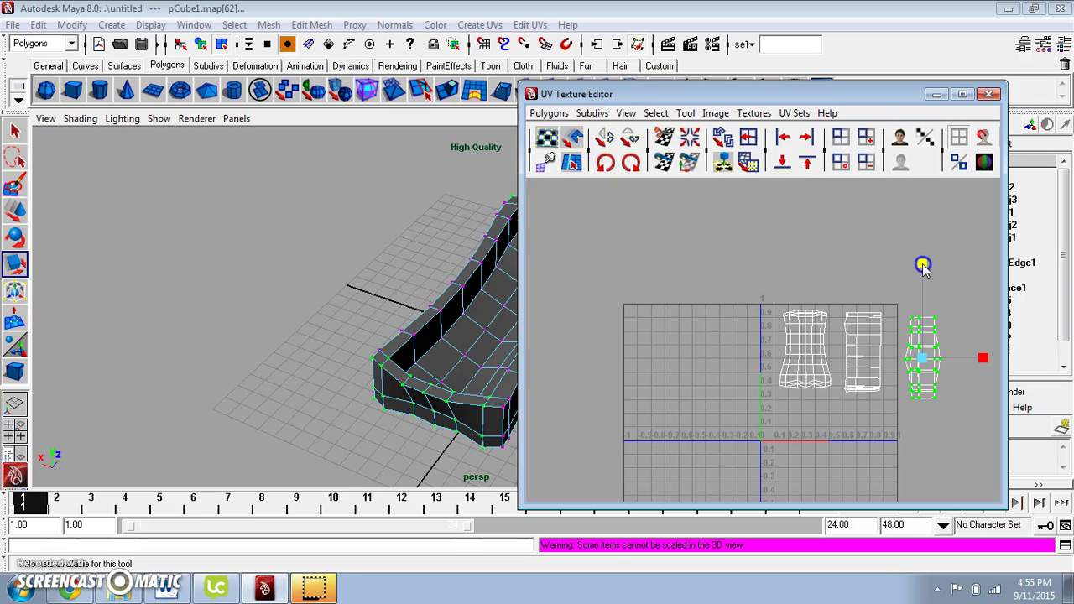
{"action": "key", "text": "w"}
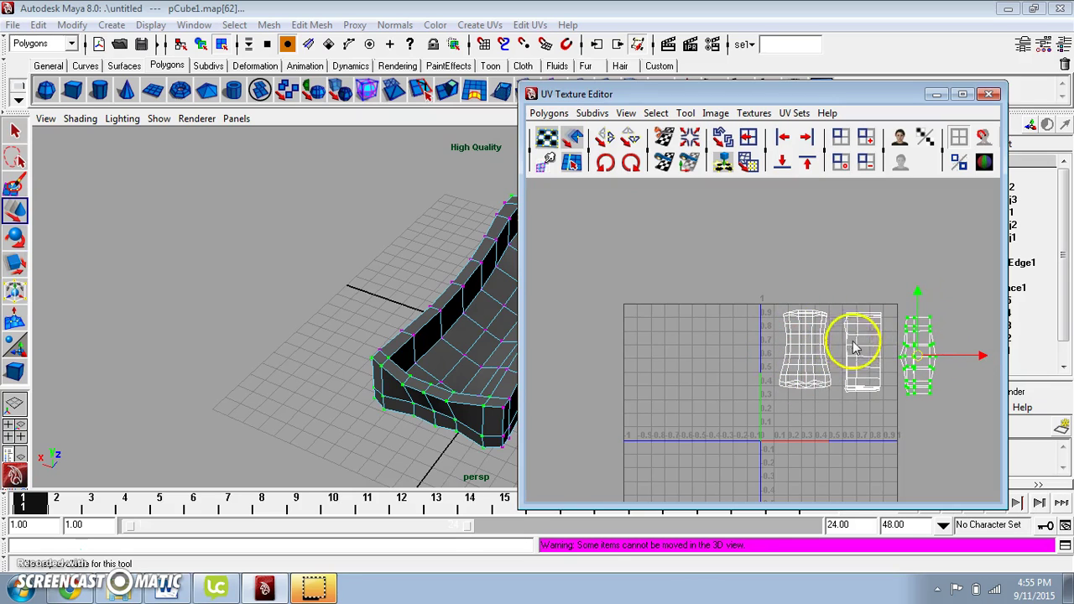
Select the UVs of all three shells, scale them down together and move them inside the 0–1 square
{"action": "left_click", "coordinate": [981, 329]}
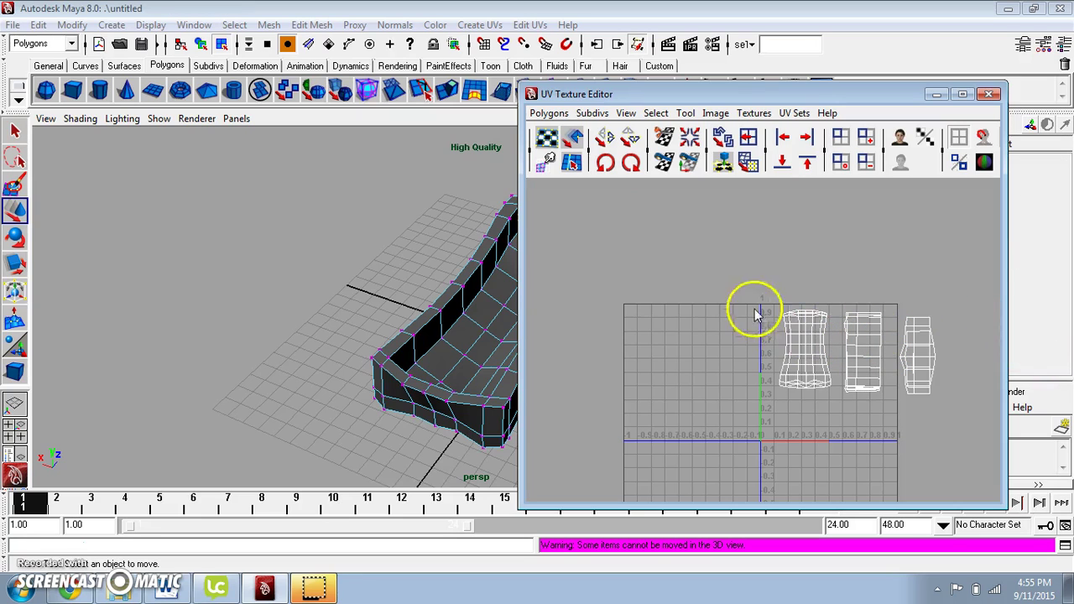
{"action": "left_click_drag", "start_coordinate": [724, 275], "coordinate": [889, 403]}
{"action": "left_click_drag", "start_coordinate": [957, 425], "coordinate": [957, 423]}
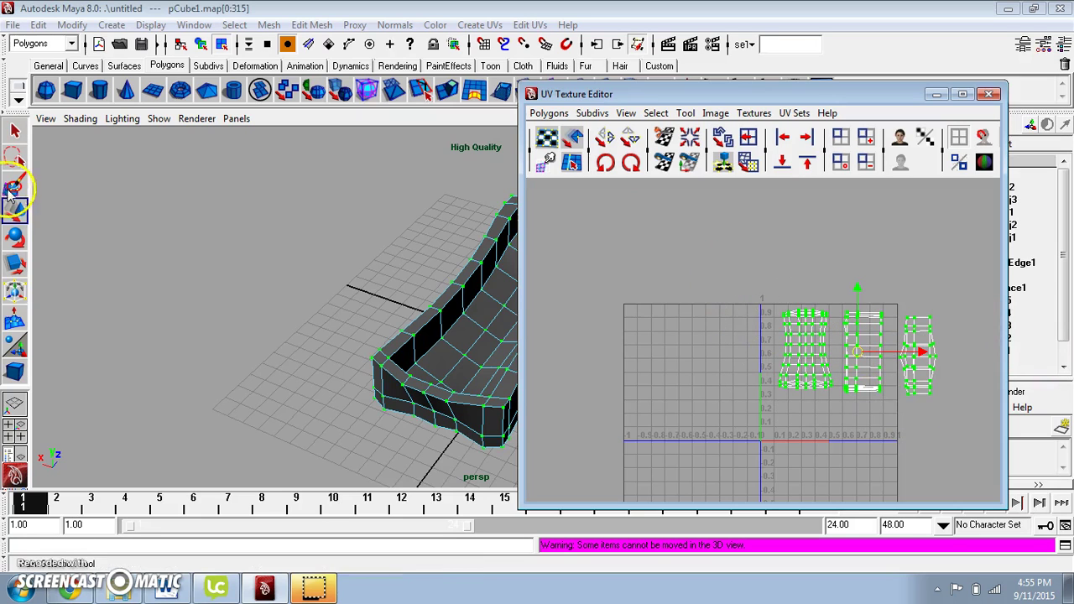
{"action": "left_click", "coordinate": [15, 264]}
{"action": "left_click_drag", "start_coordinate": [902, 352], "coordinate": [831, 361]}
{"action": "left_click", "coordinate": [14, 210]}
{"action": "scroll", "coordinate": [837, 367], "scroll_direction": "up", "scroll_amount": 3}
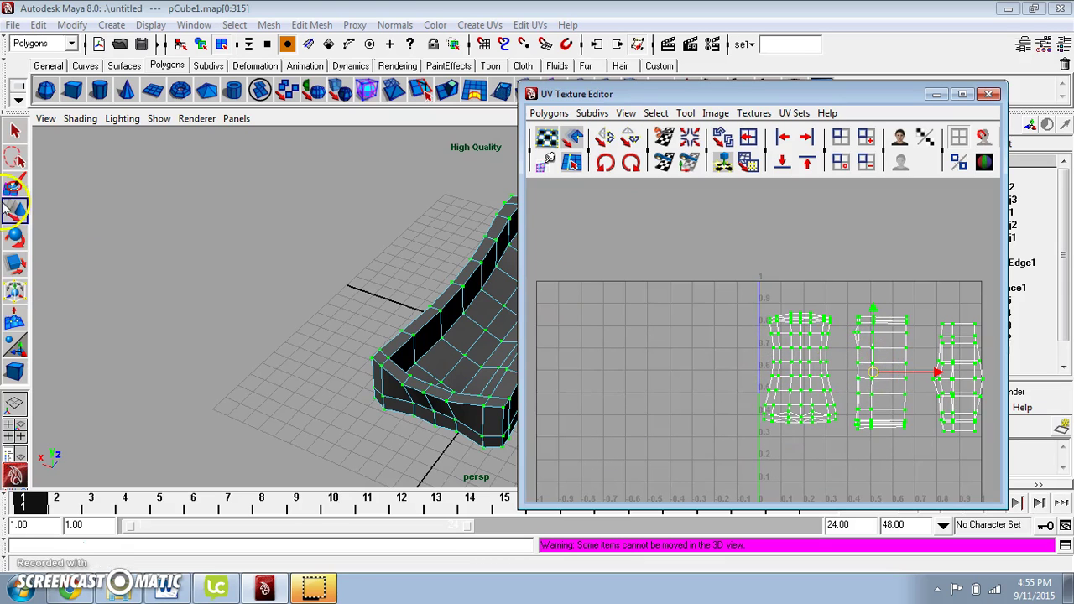
Scale the three shells down a little more to leave a margin within the square, and clear the selection
{"action": "left_click", "coordinate": [15, 262]}
{"action": "left_click_drag", "start_coordinate": [868, 372], "coordinate": [851, 372]}
{"action": "left_click", "coordinate": [822, 212]}
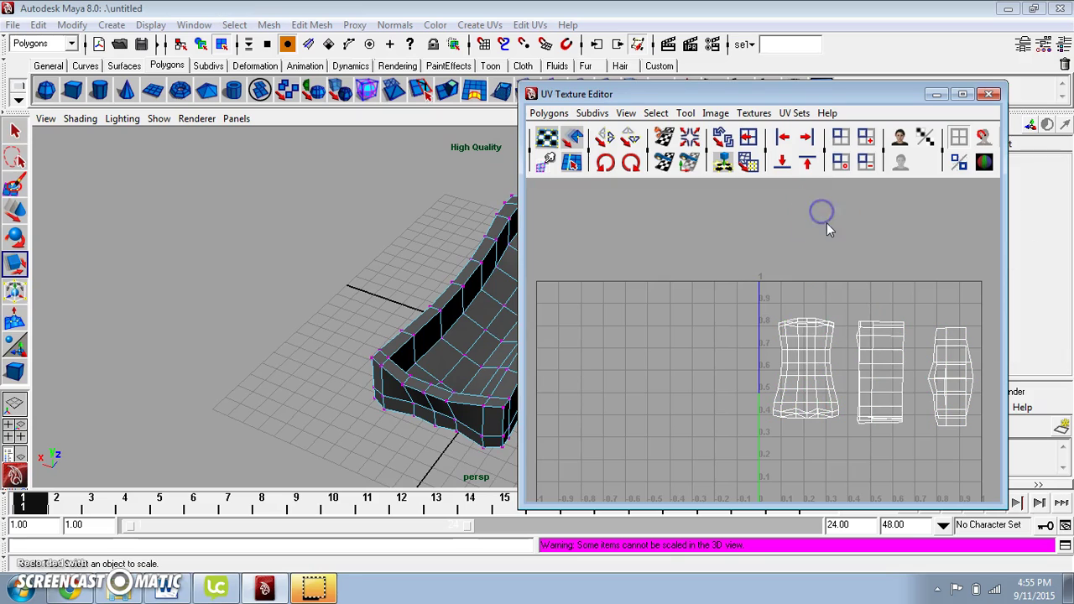